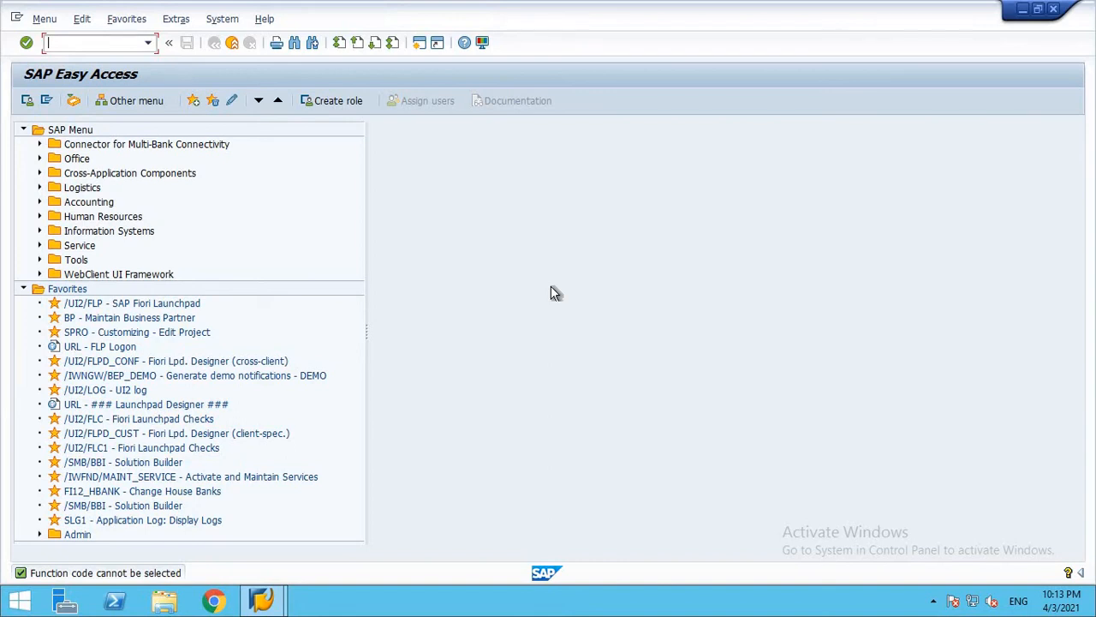
Open the accounting editing options with transaction FB00, and start a second session alongside it.
text(fb00)
key(Return)
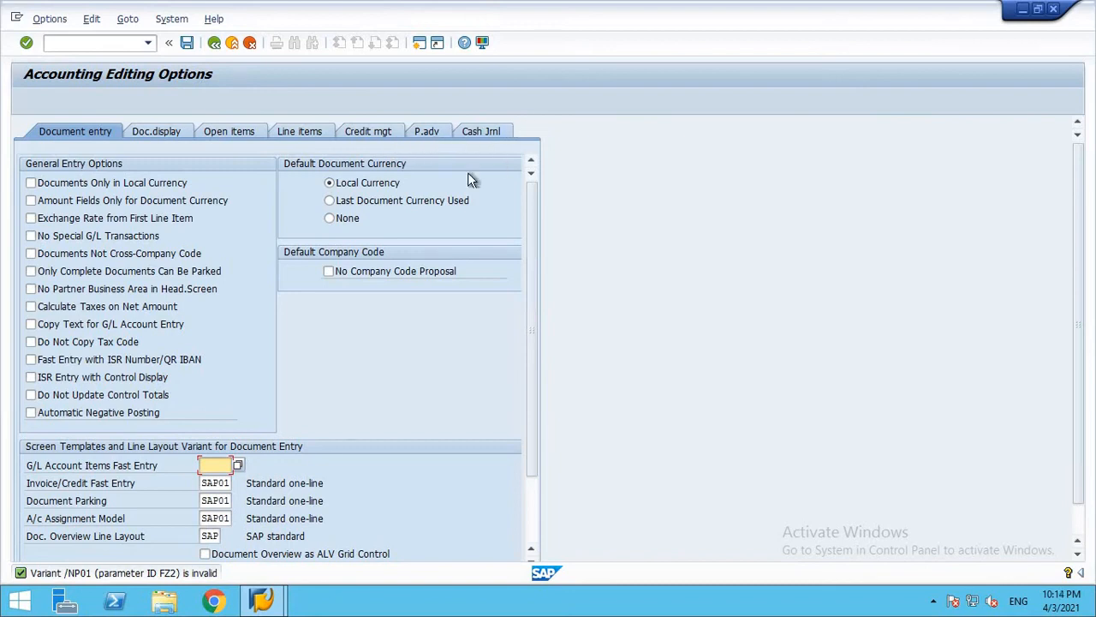
click(422, 46)
key(F3)
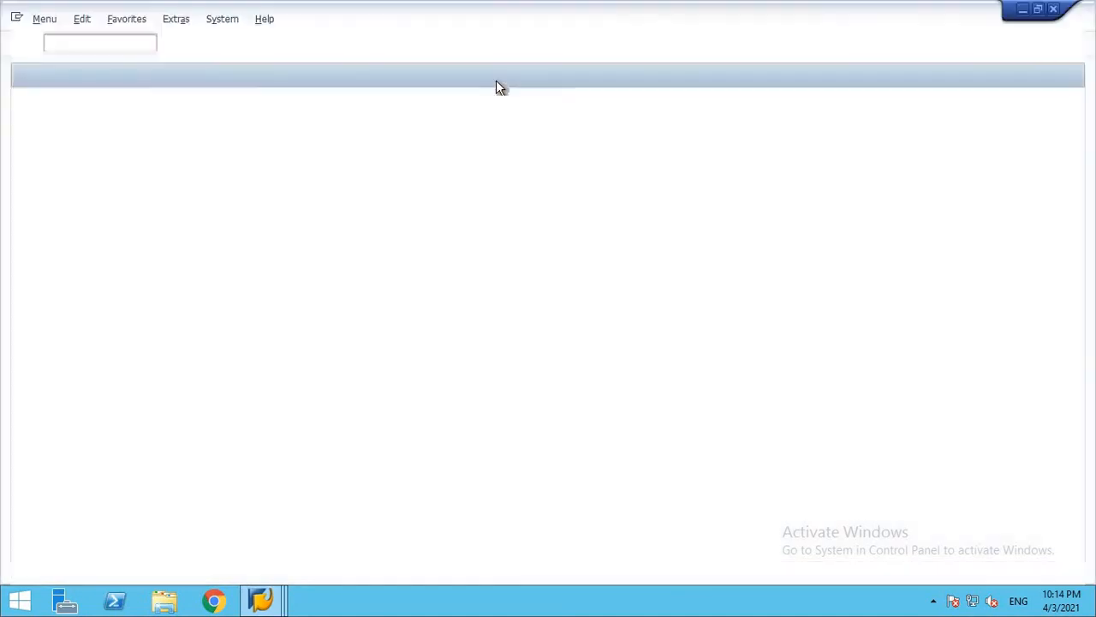
Run transaction FB60 in the second session, view its editing options, and return to the vendor invoice entry screen.
text(fb)
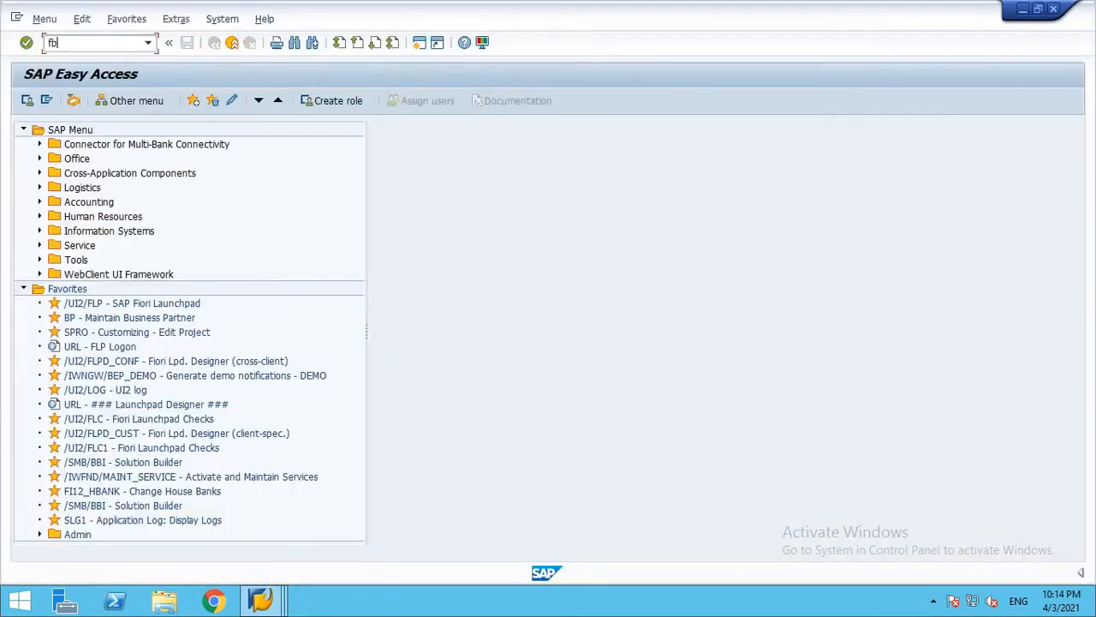
text(60)
key(Return)
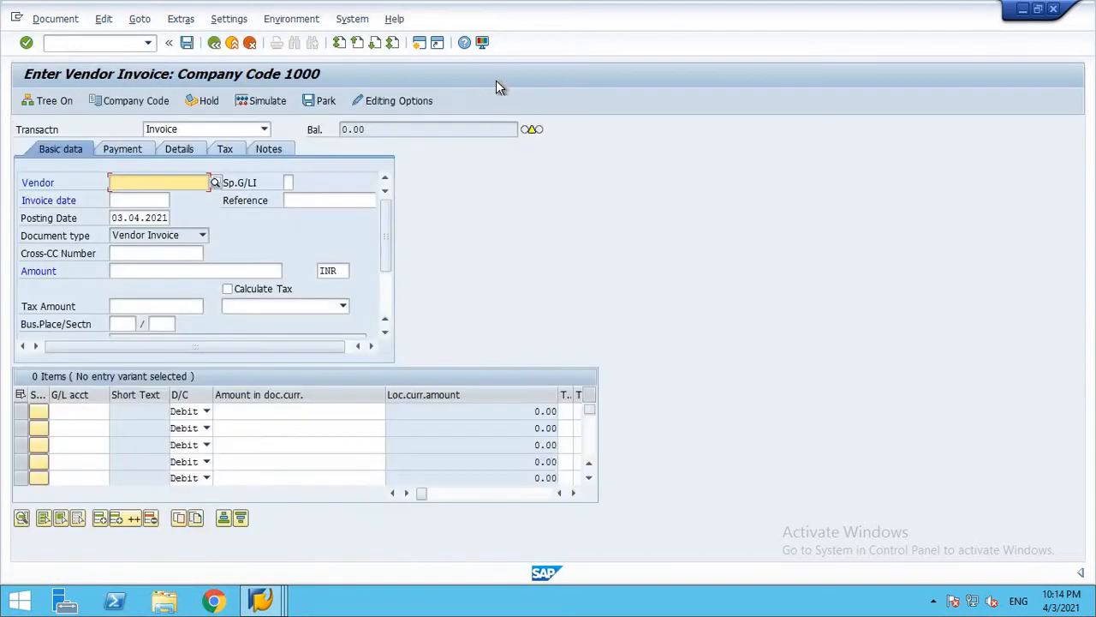
click(408, 101)
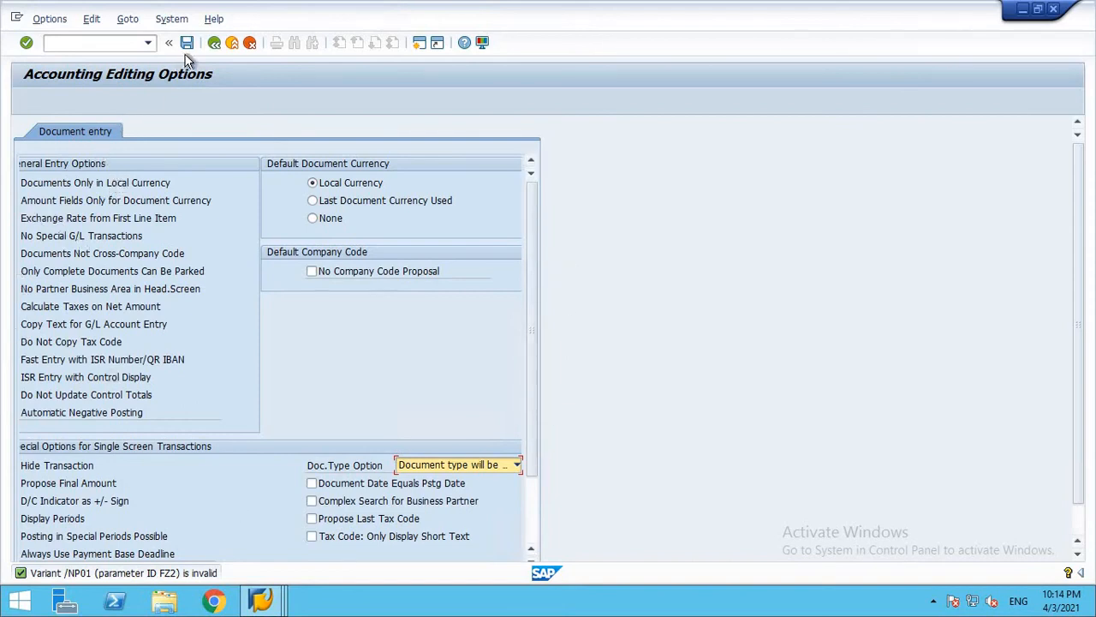
click(214, 43)
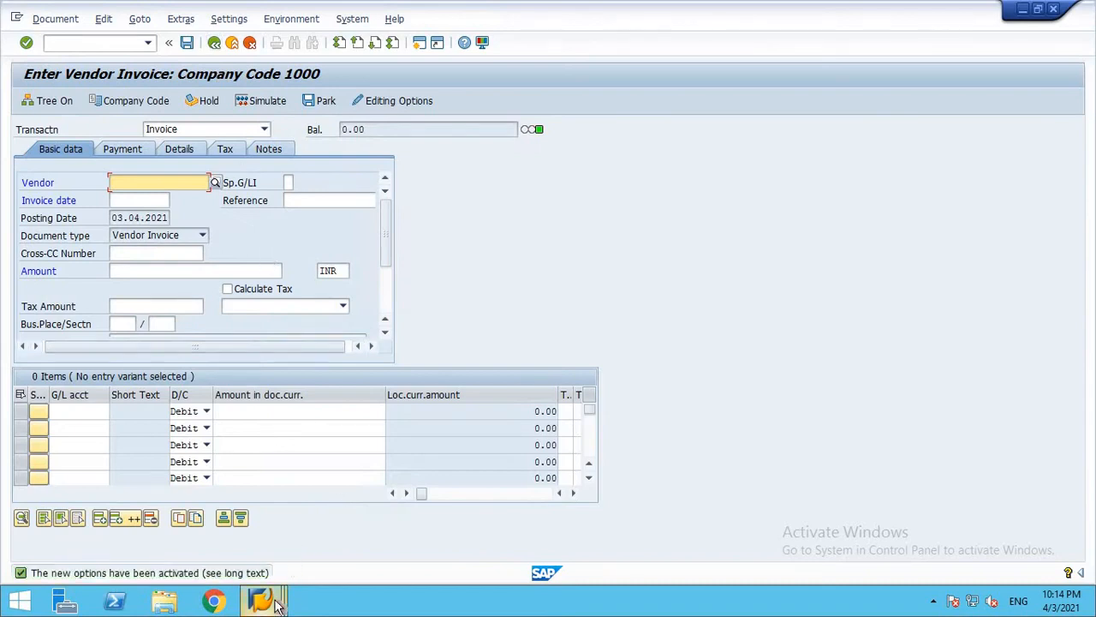
Switch to the FB00 session and show its document display options.
mouse_move(261, 599)
click(301, 552)
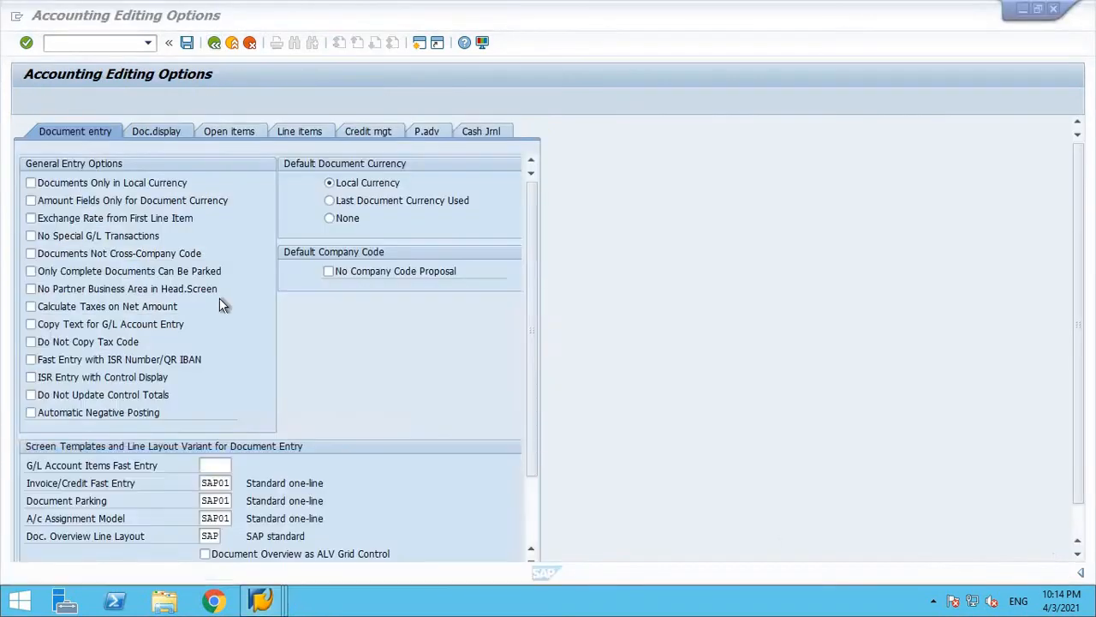
click(157, 136)
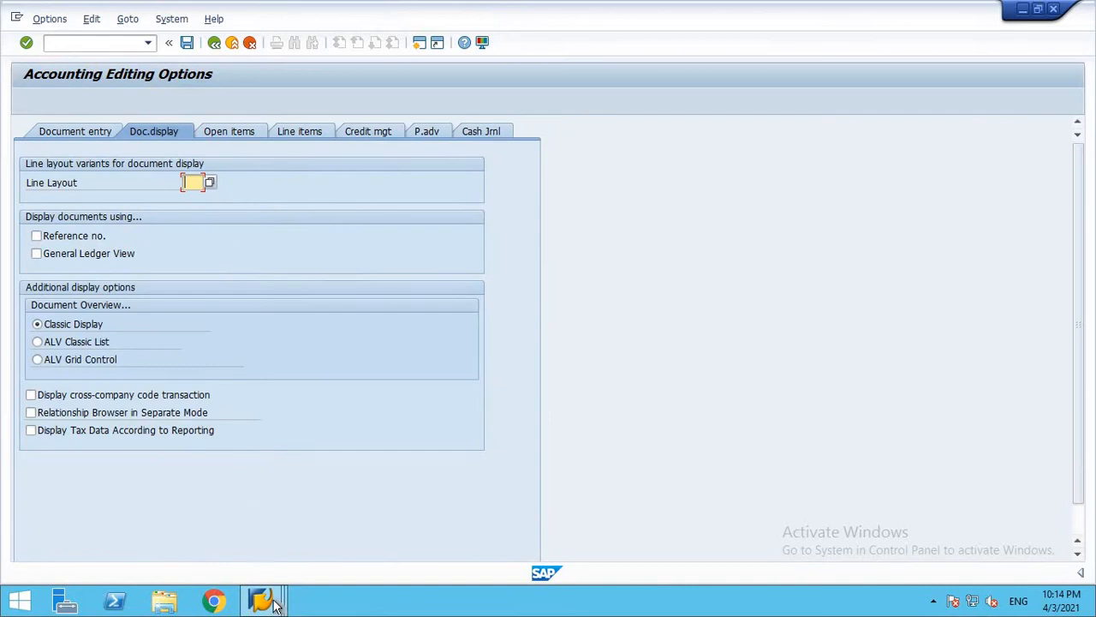
Run transaction FB03 in the second session and open its editing options.
mouse_move(261, 600)
click(391, 527)
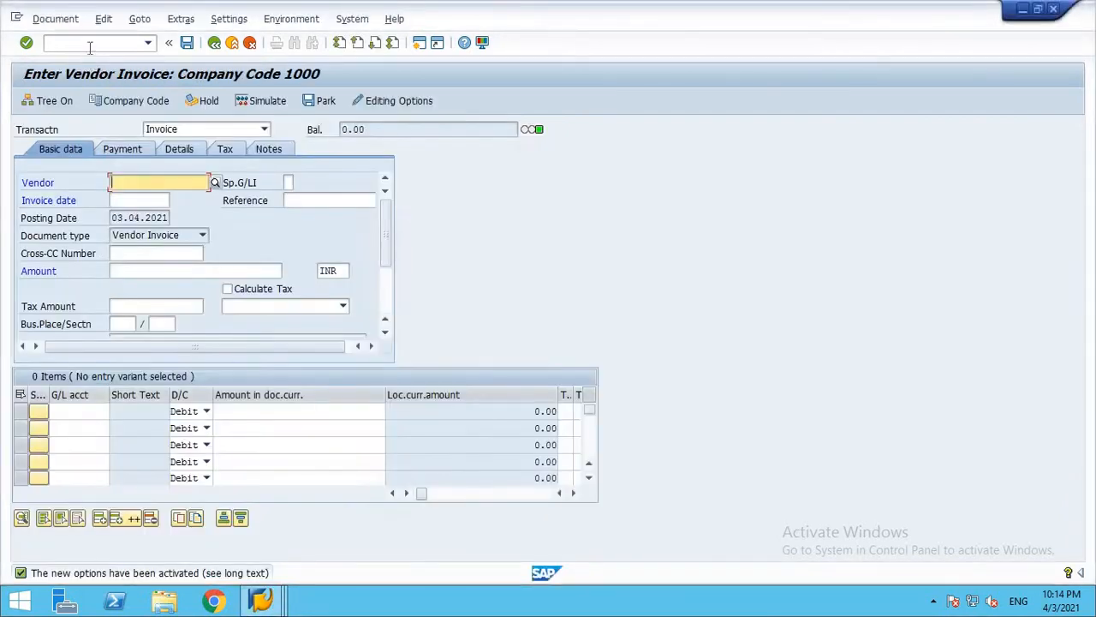
click(91, 43)
text(/nfb)
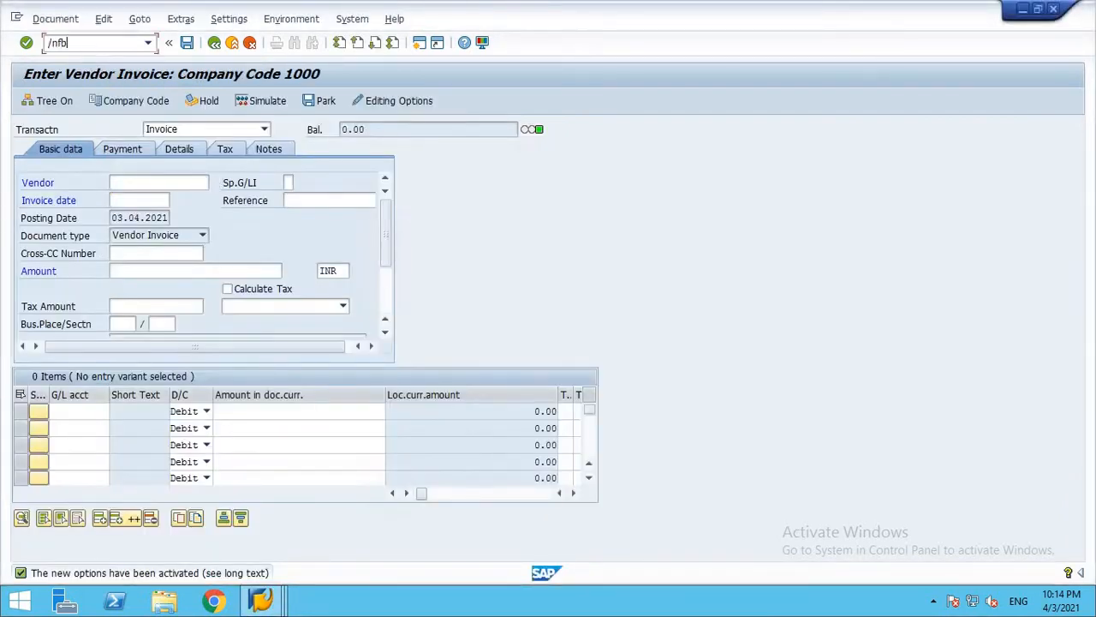
text(03)
key(Return)
click(247, 102)
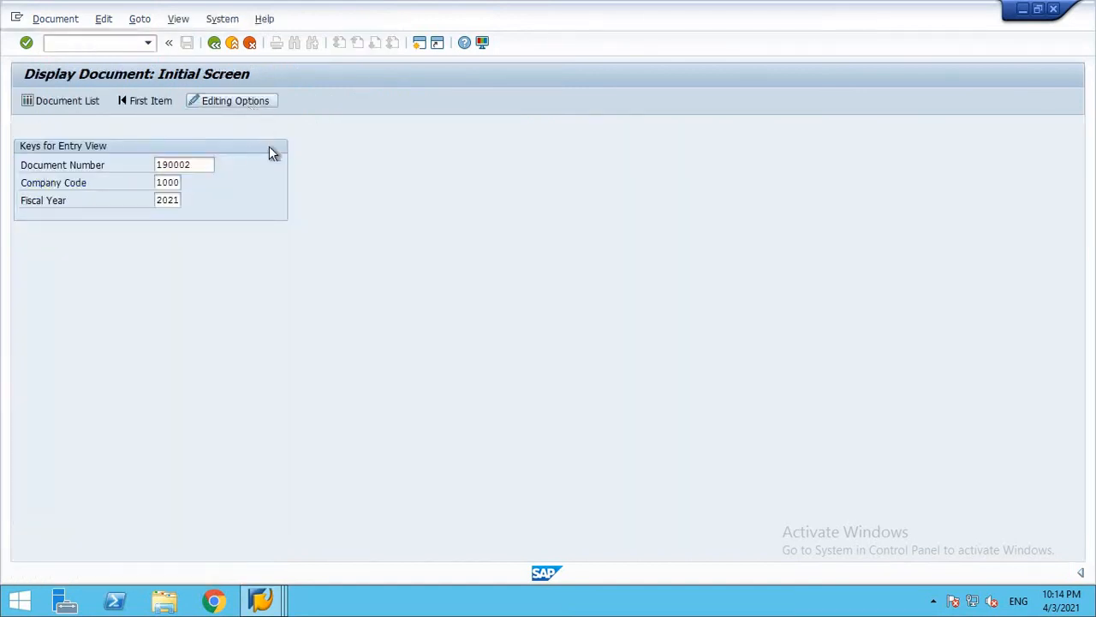
Compare the document display options in the FB00 session with those opened from FB03.
click(261, 600)
click(275, 534)
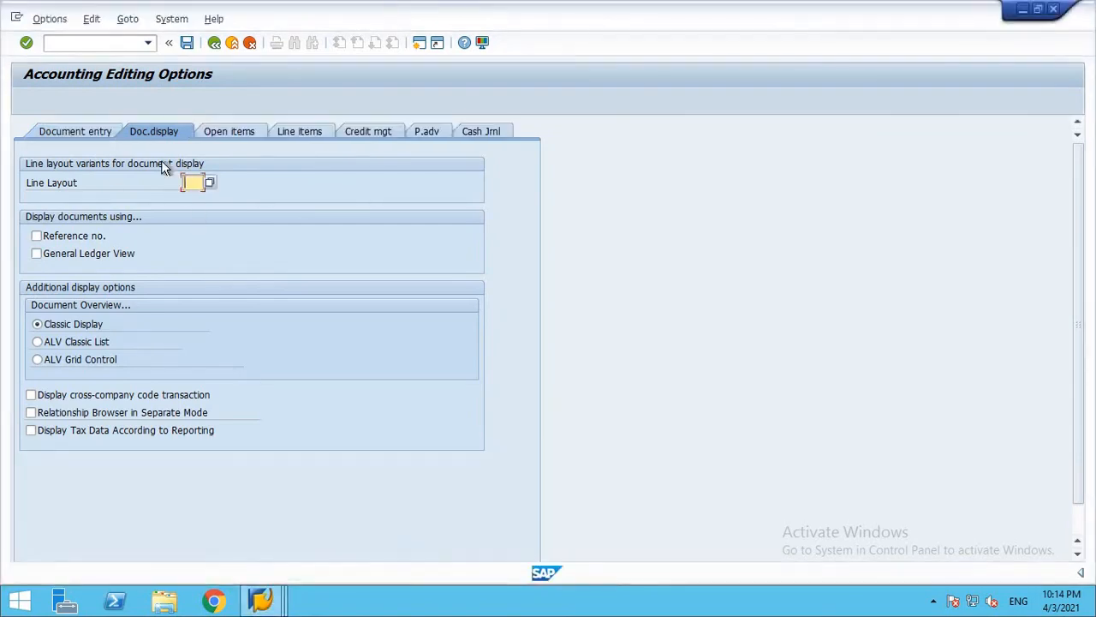
click(260, 602)
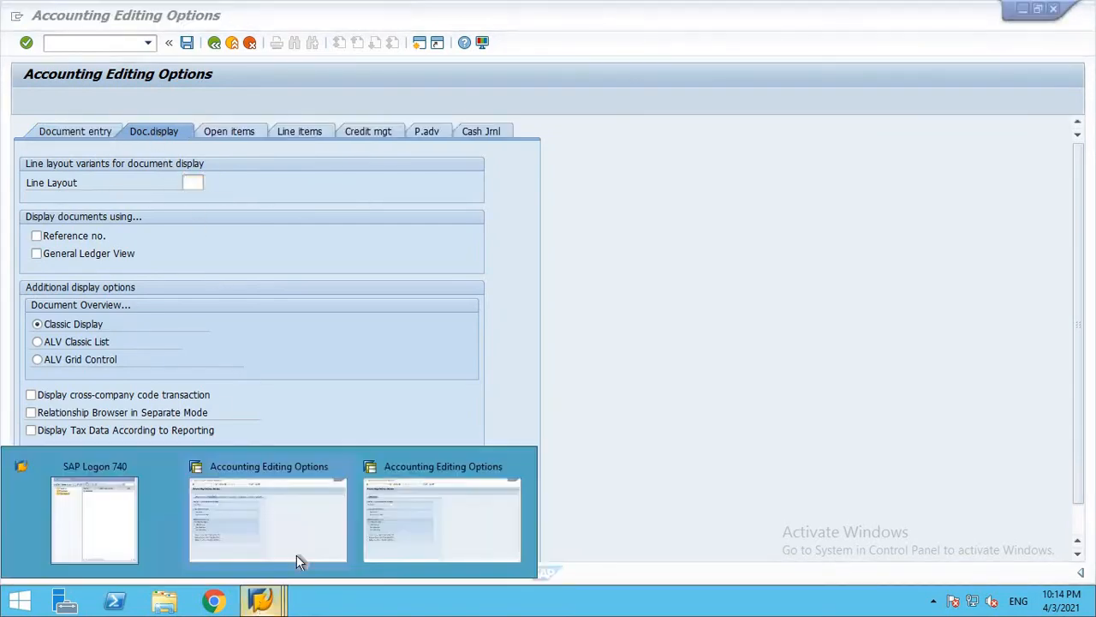
click(383, 511)
Start the outgoing payment transaction F-53 in the second session and set the document date to 03.04.2021.
click(87, 41)
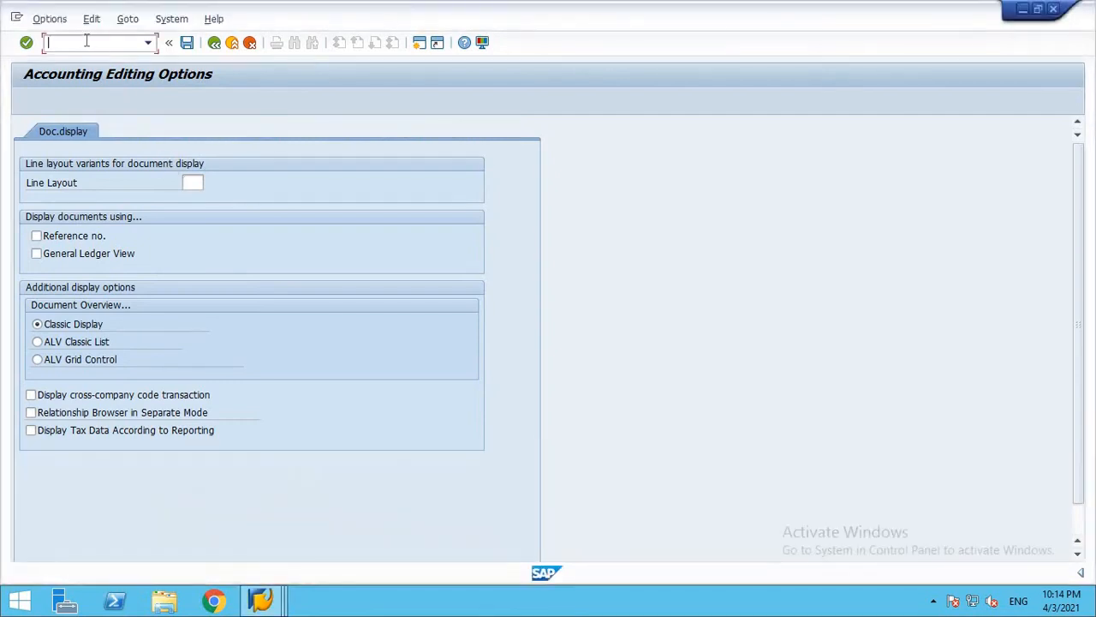
text(/nf-53)
key(Return)
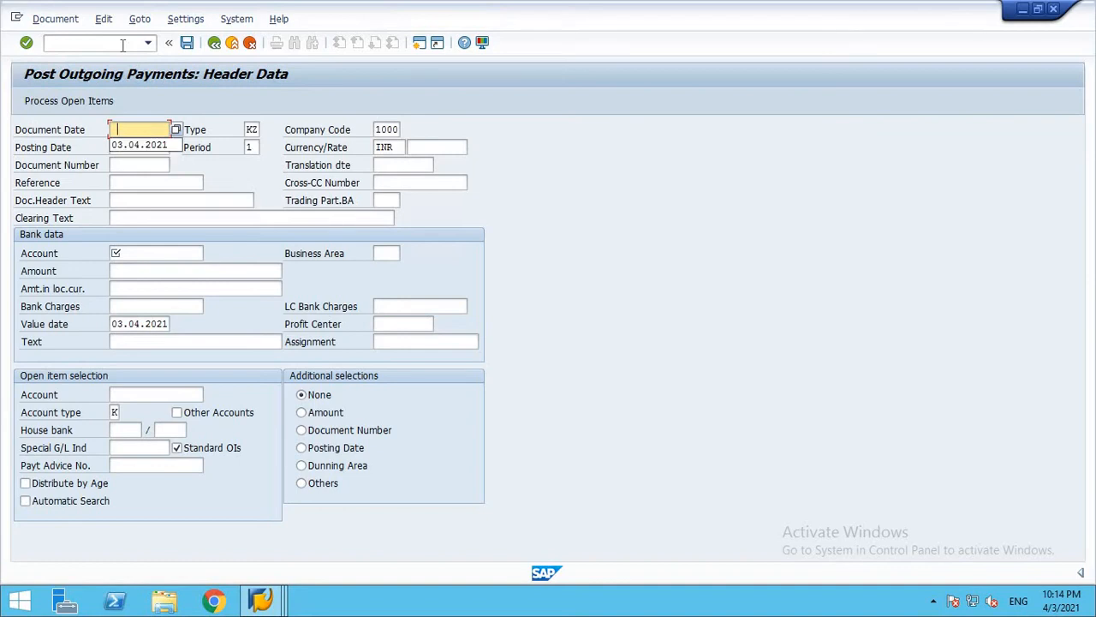
key(Down)
key(Return)
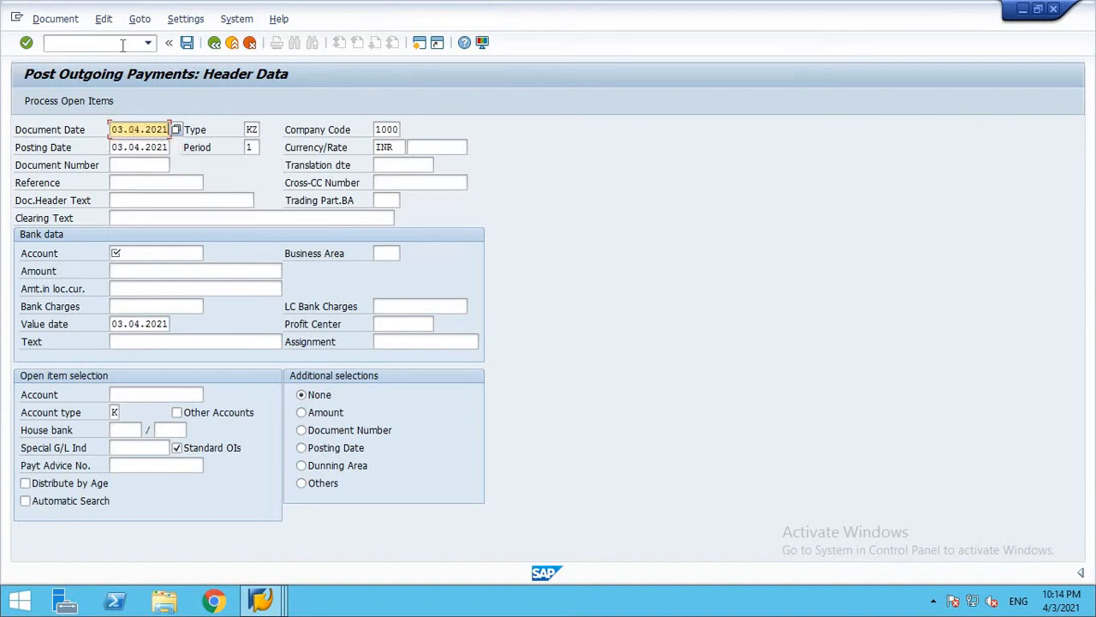
Look up the G/L accounts and choose HDFC PAYMENT BANK as the account in the payment's bank data.
click(146, 251)
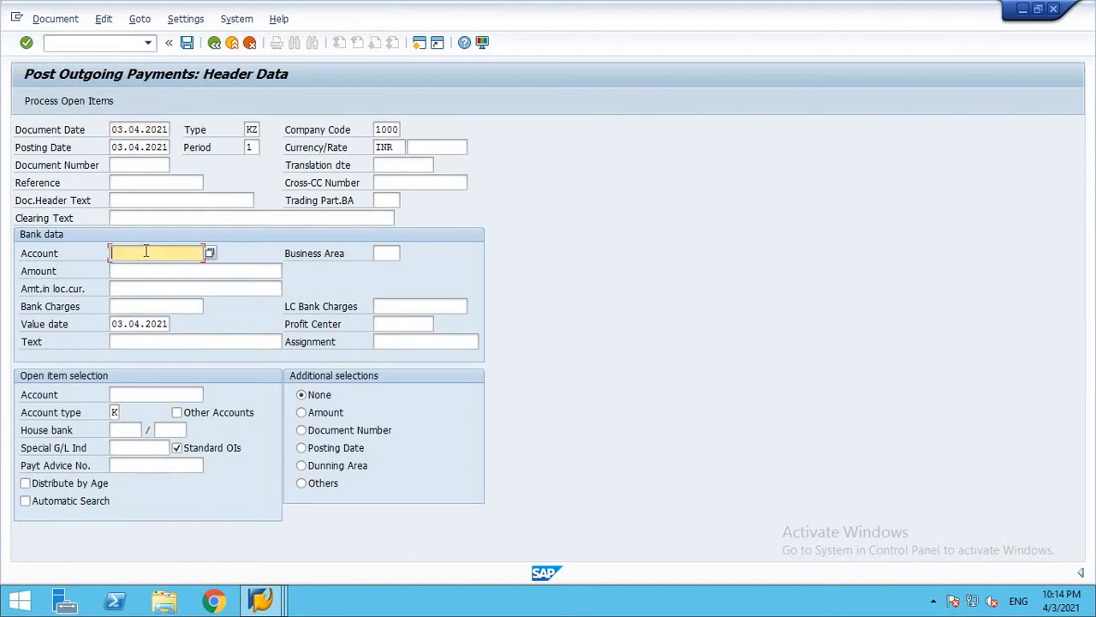
click(210, 254)
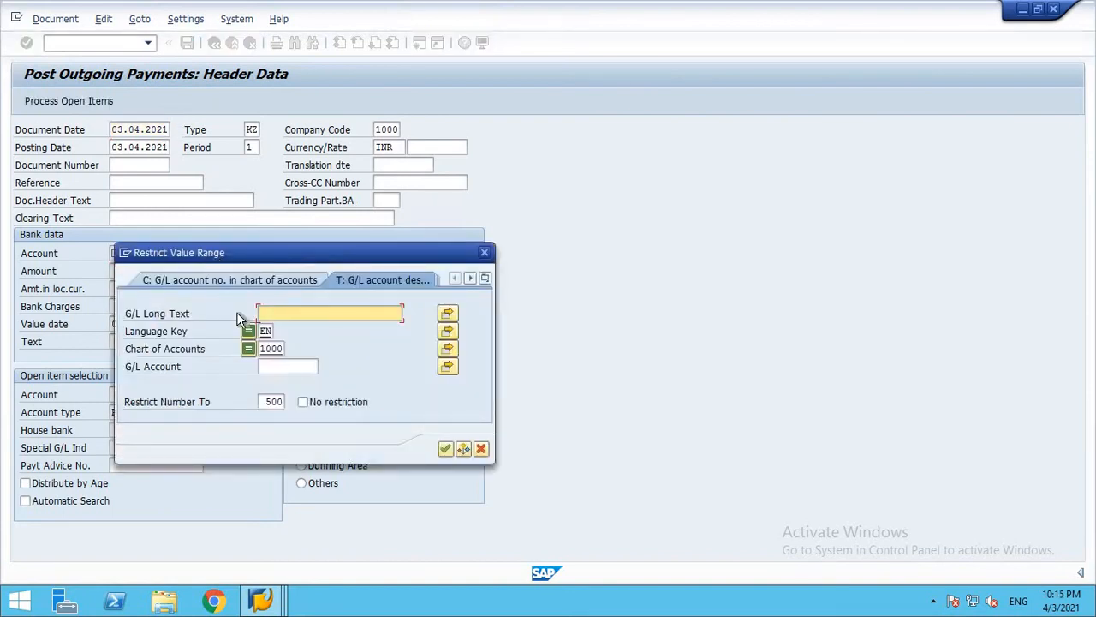
key(Return)
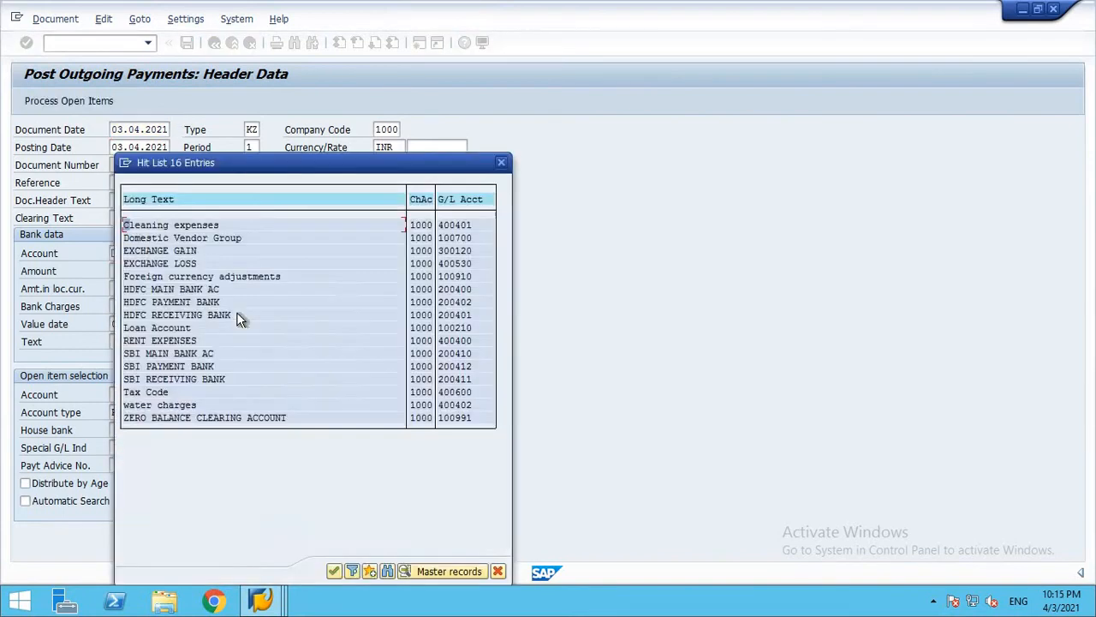
double_click(163, 309)
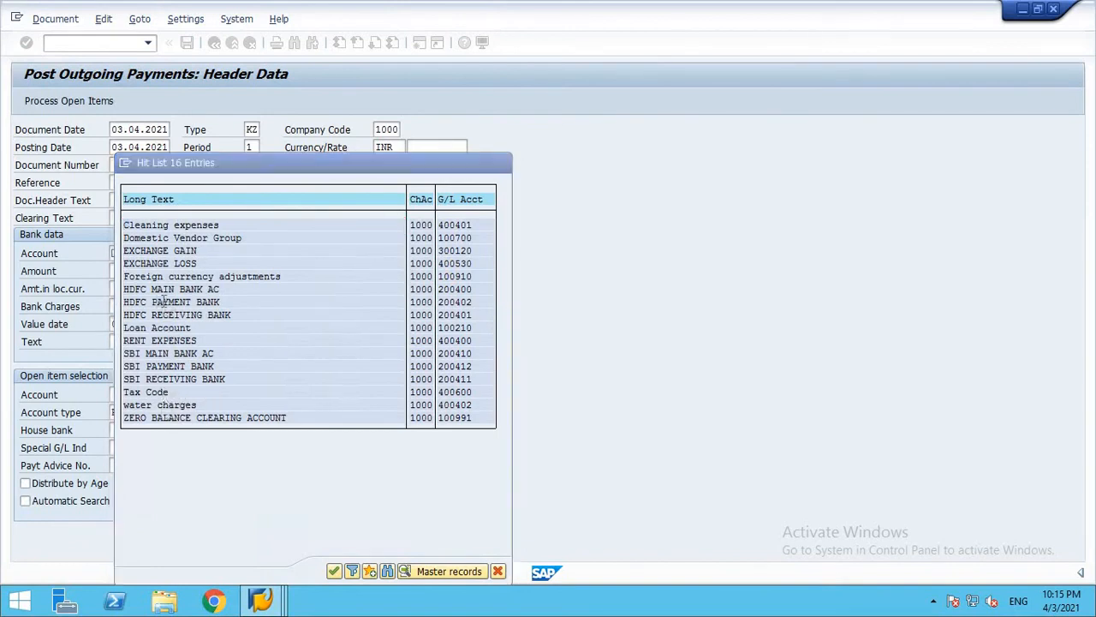
Look up the vendors and choose the Hyderabad vendor as the account for open item selection.
click(141, 394)
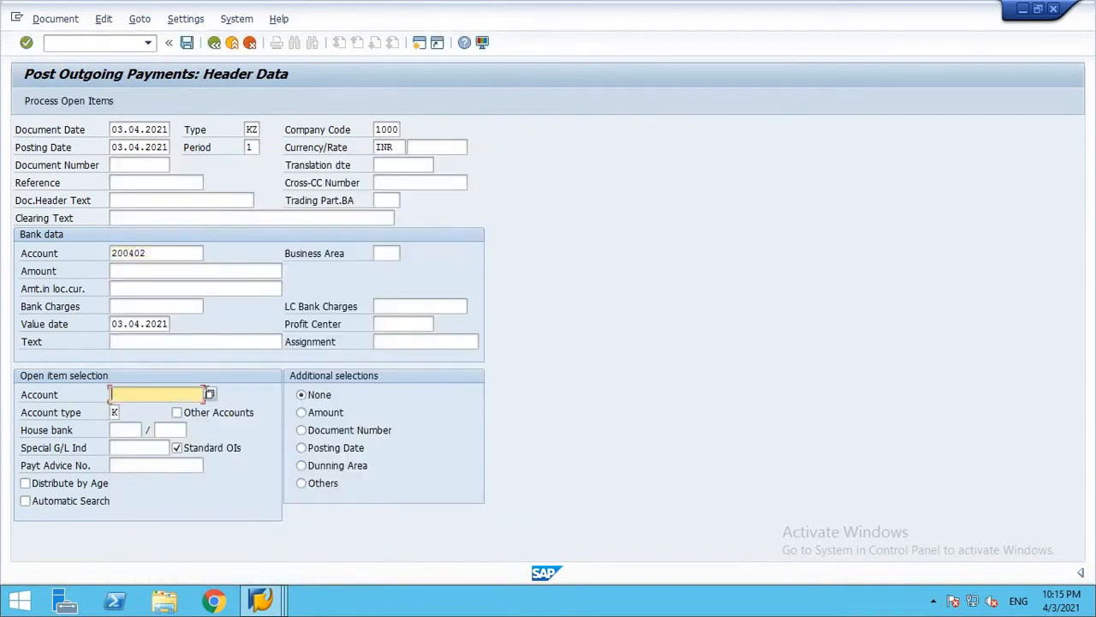
click(209, 394)
key(Return)
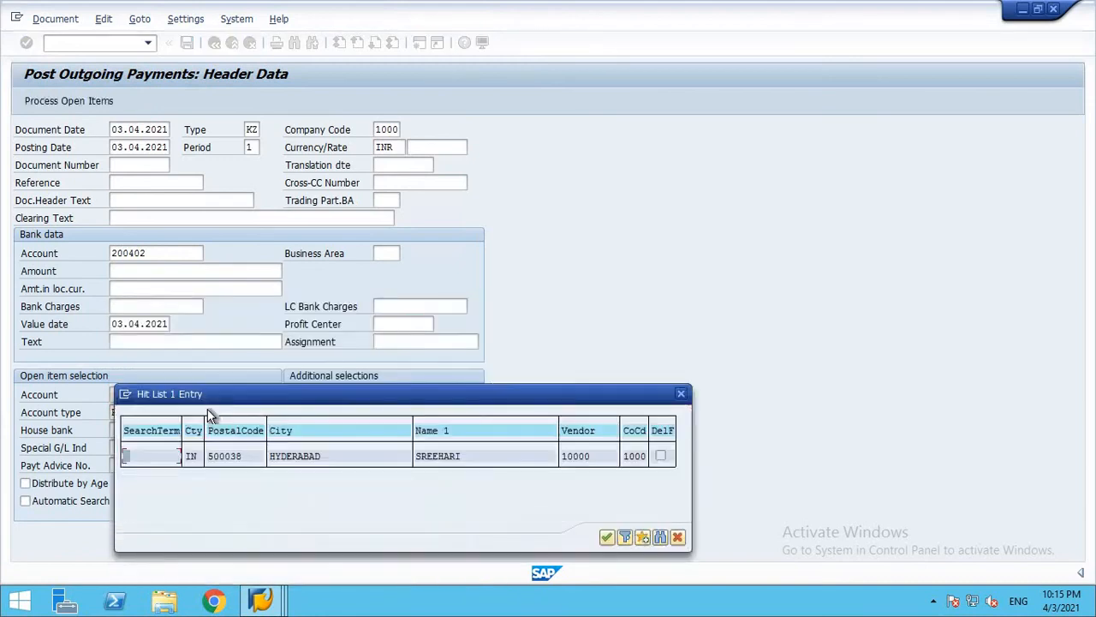
double_click(230, 458)
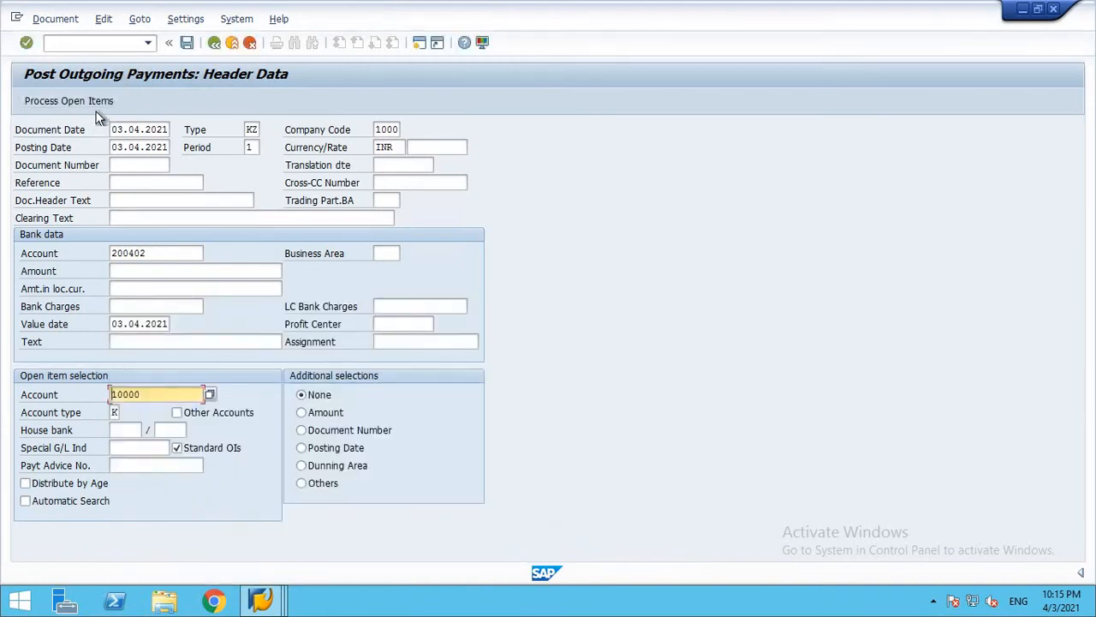
Process the vendor's open items with a payment amount of 100.
click(85, 100)
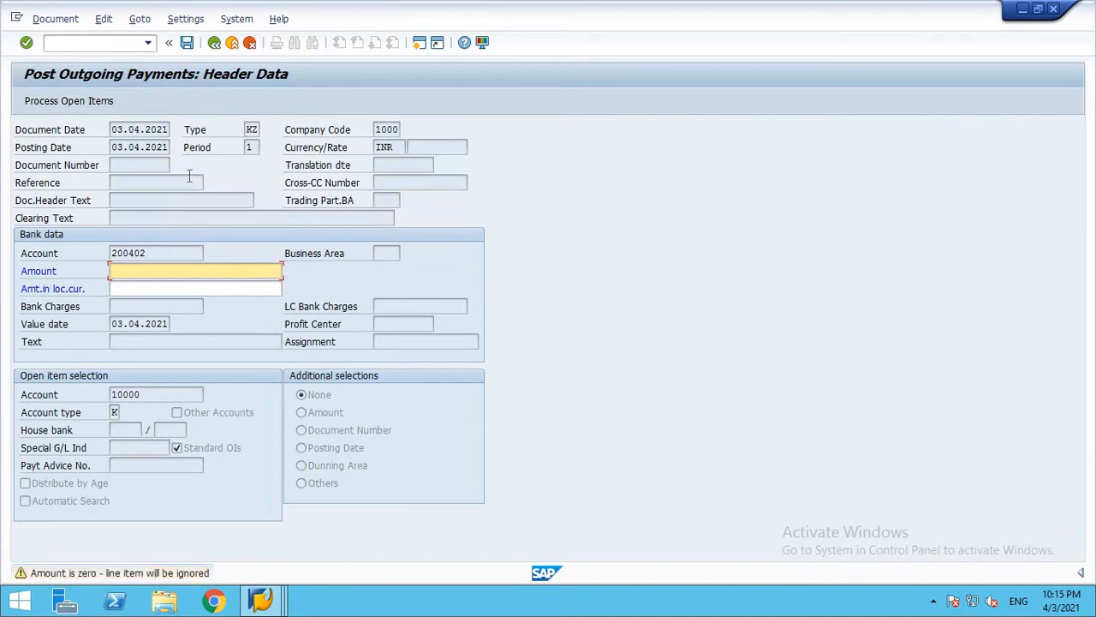
text(100)
key(Return)
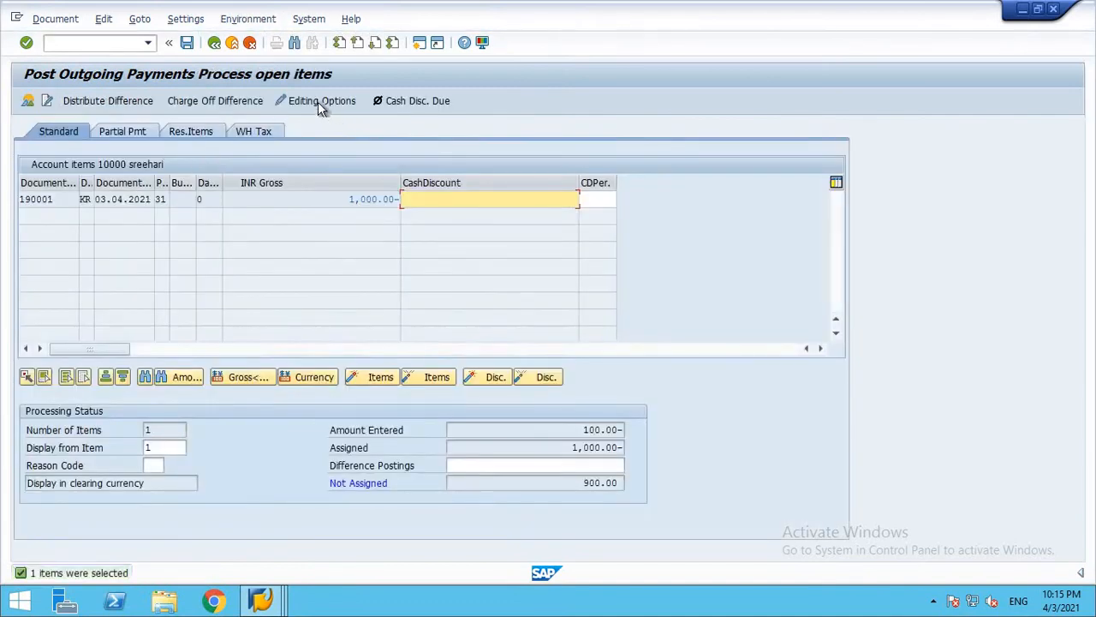
View the editing options for open item processing, and leave the payment for SAP Easy Access with /n.
click(319, 104)
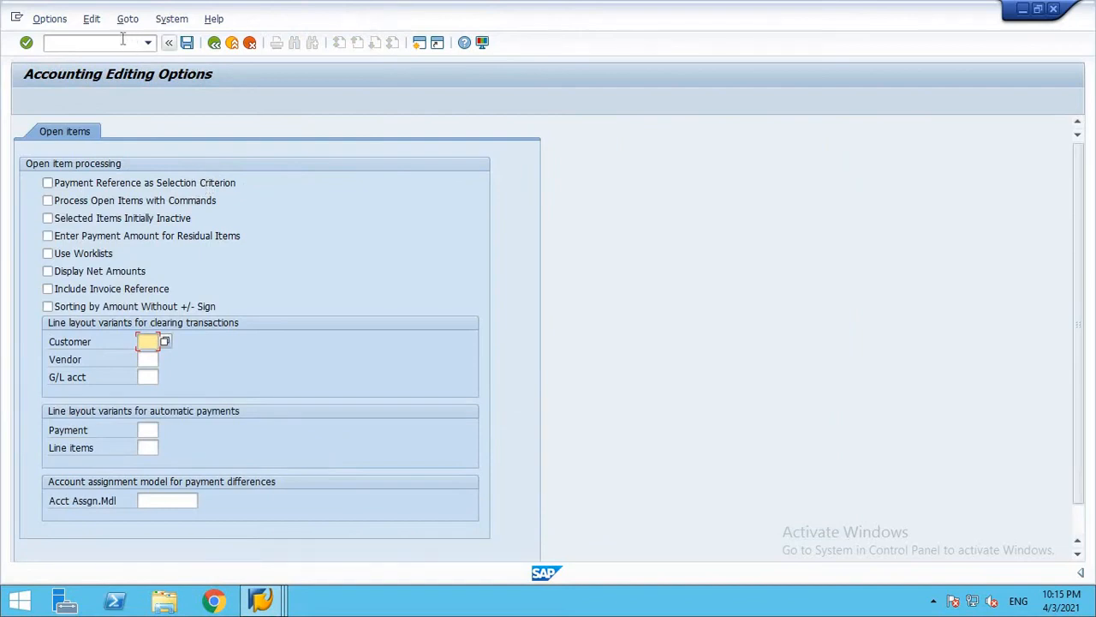
click(123, 39)
text(/n)
key(Return)
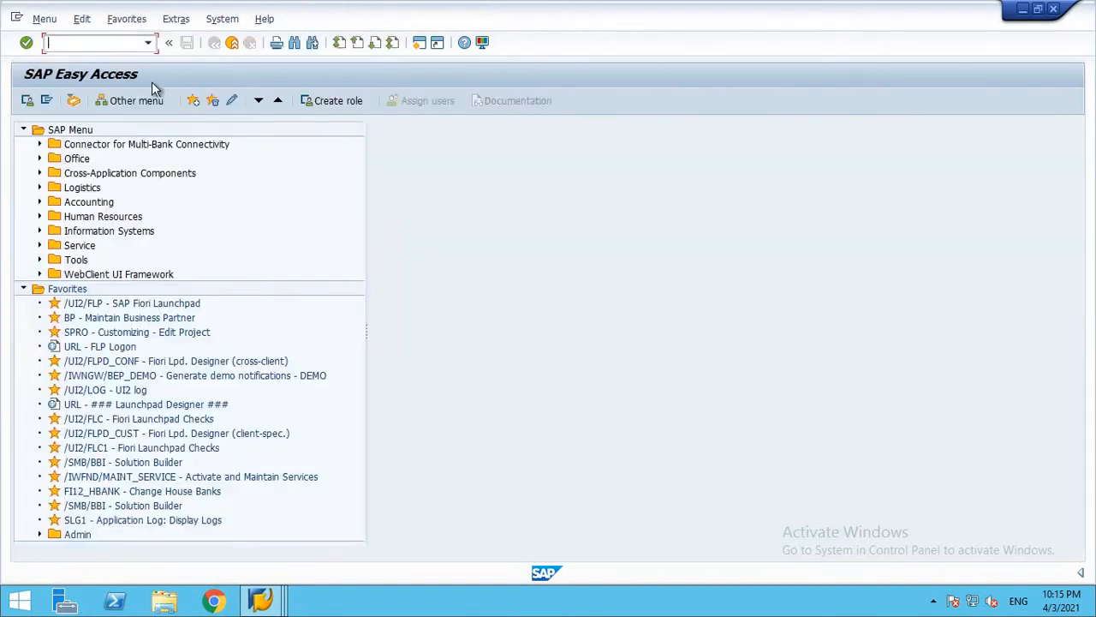
In the FB00 session's document entry options, clear Calculate Taxes on Net Amount and enable Documents Only in Local Currency.
mouse_move(261, 602)
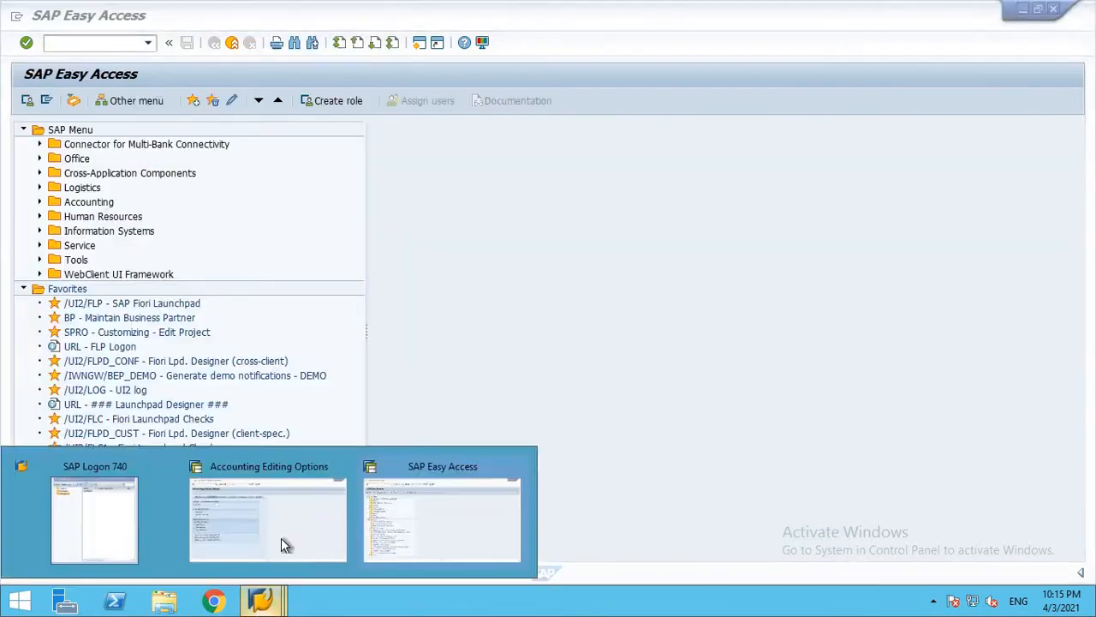
click(281, 538)
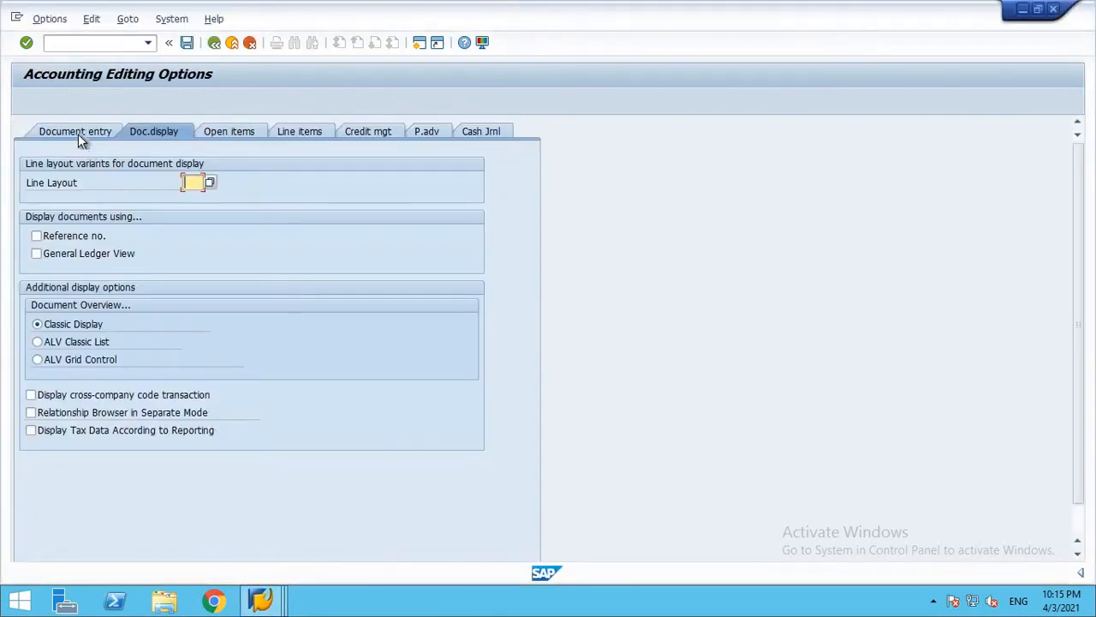
click(78, 134)
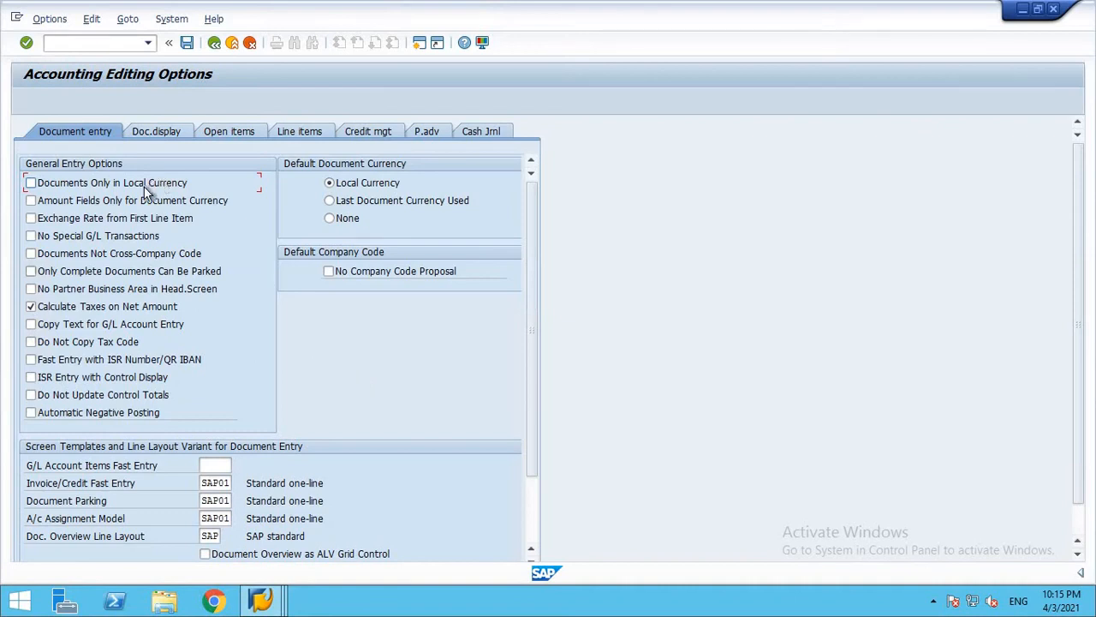
click(76, 310)
click(90, 180)
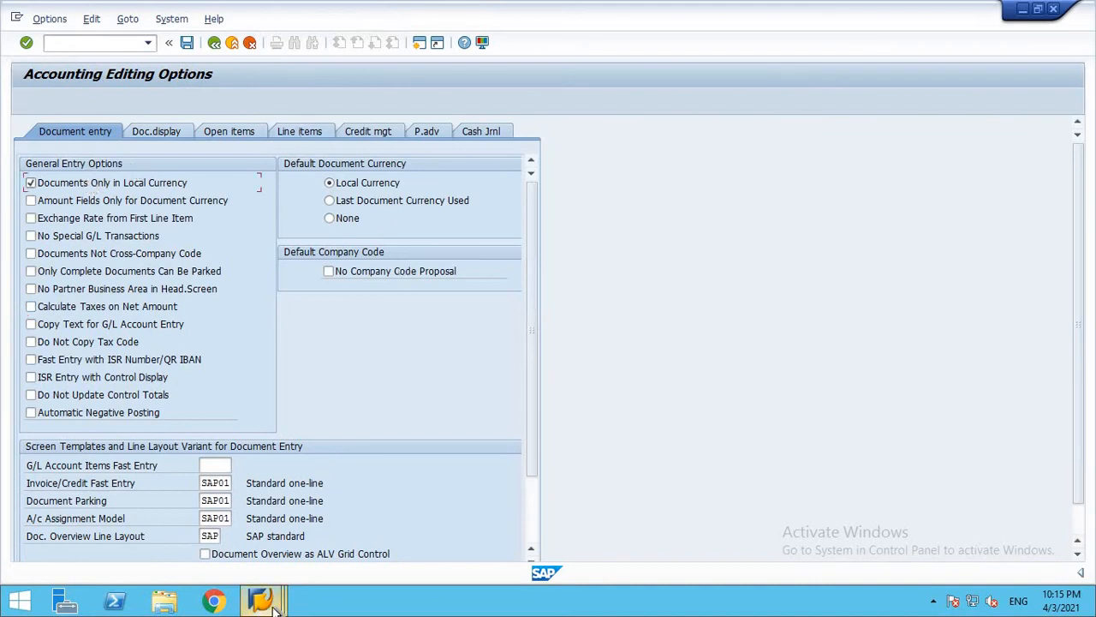
Return to the FB00 document entry options and toggle Documents Only in Local Currency.
mouse_move(272, 606)
click(403, 538)
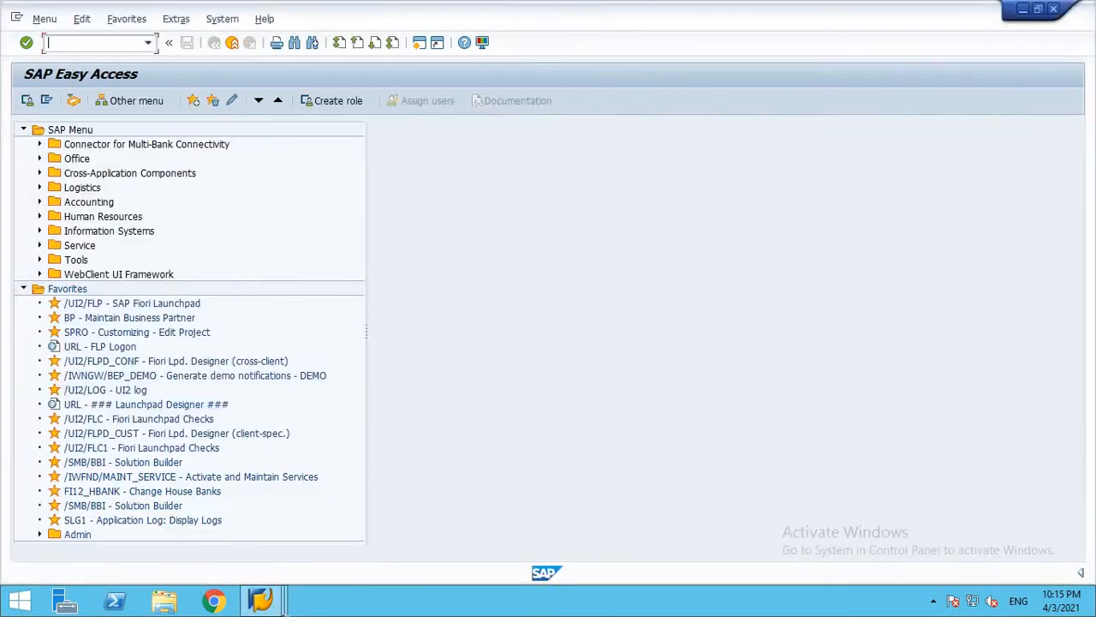
click(275, 514)
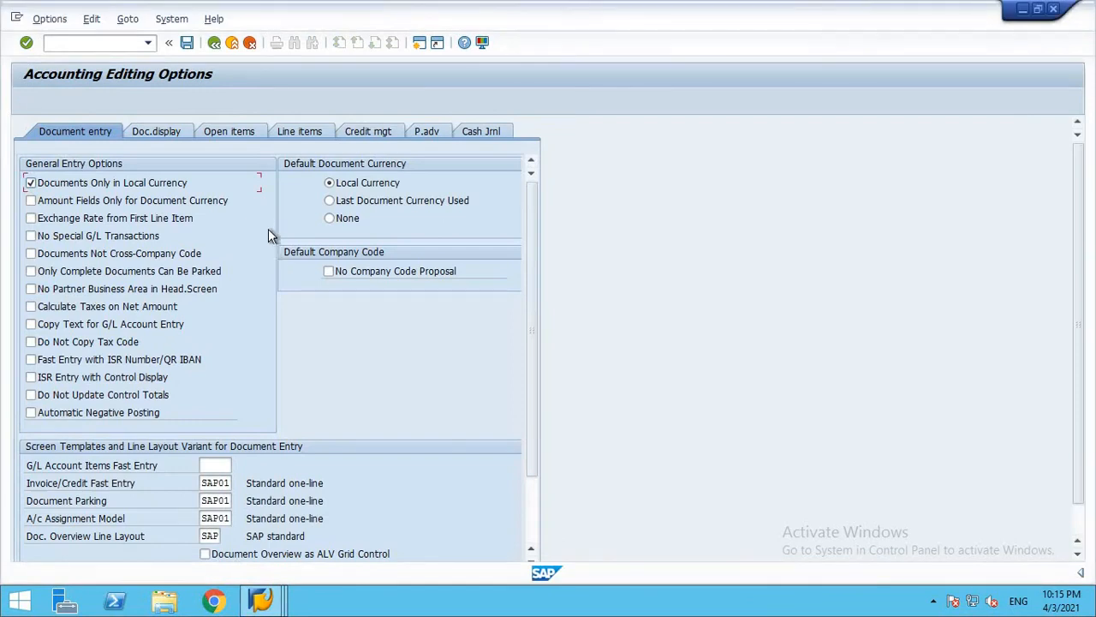
click(61, 189)
Switch to the second session and start the vendor invoice entry transaction FB60.
mouse_move(267, 601)
click(416, 509)
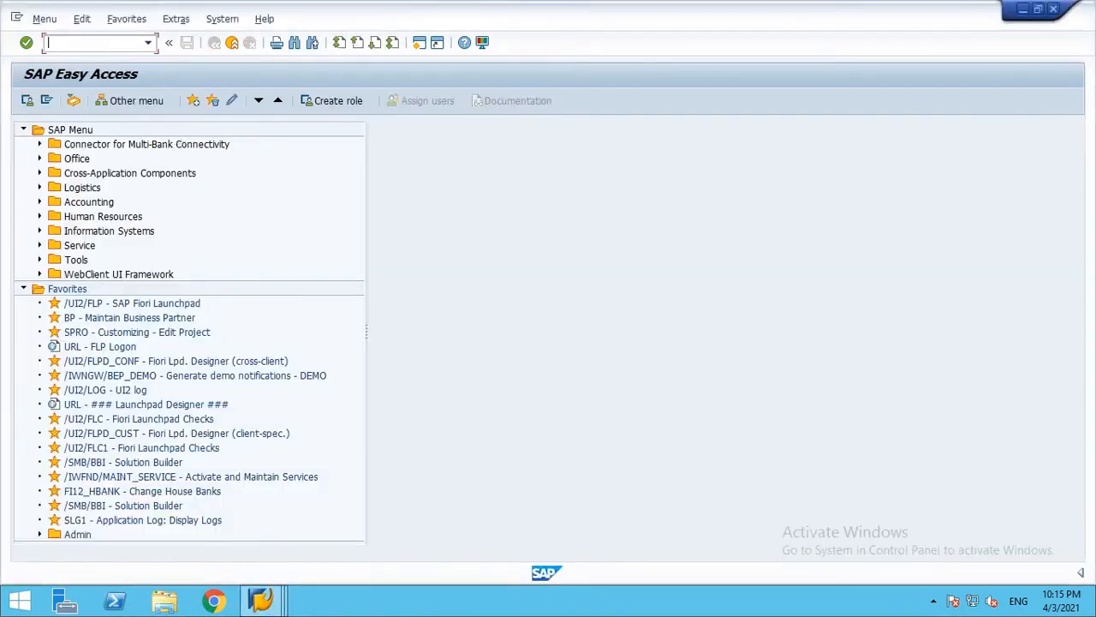
text(fb60)
key(Return)
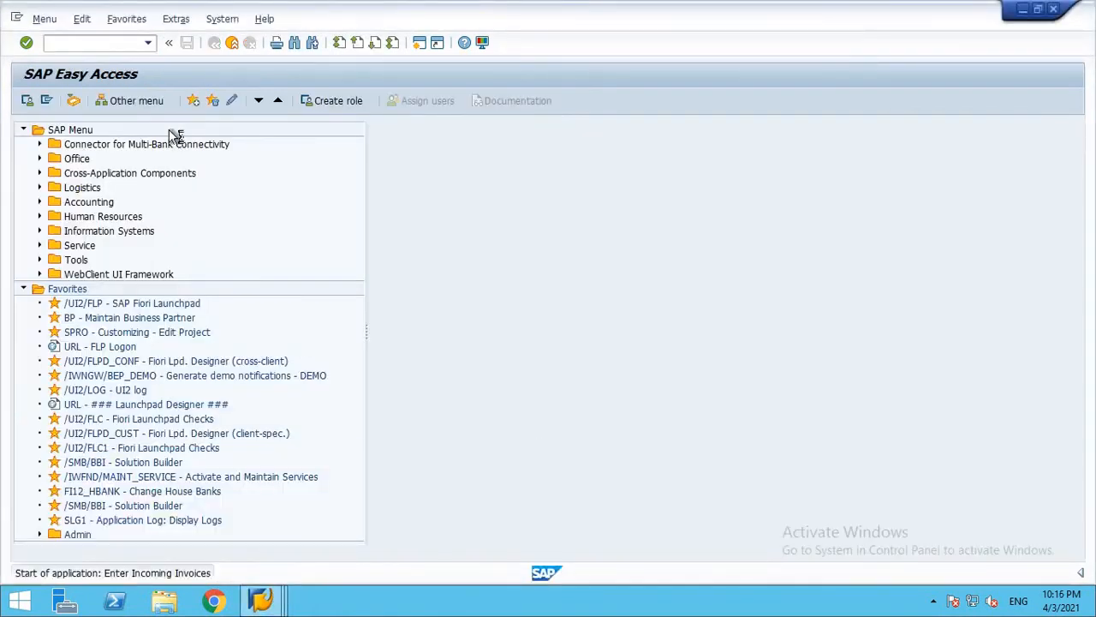
Enter the vendor number and the invoice date 03.04.2021 in the vendor invoice's basic data.
click(169, 129)
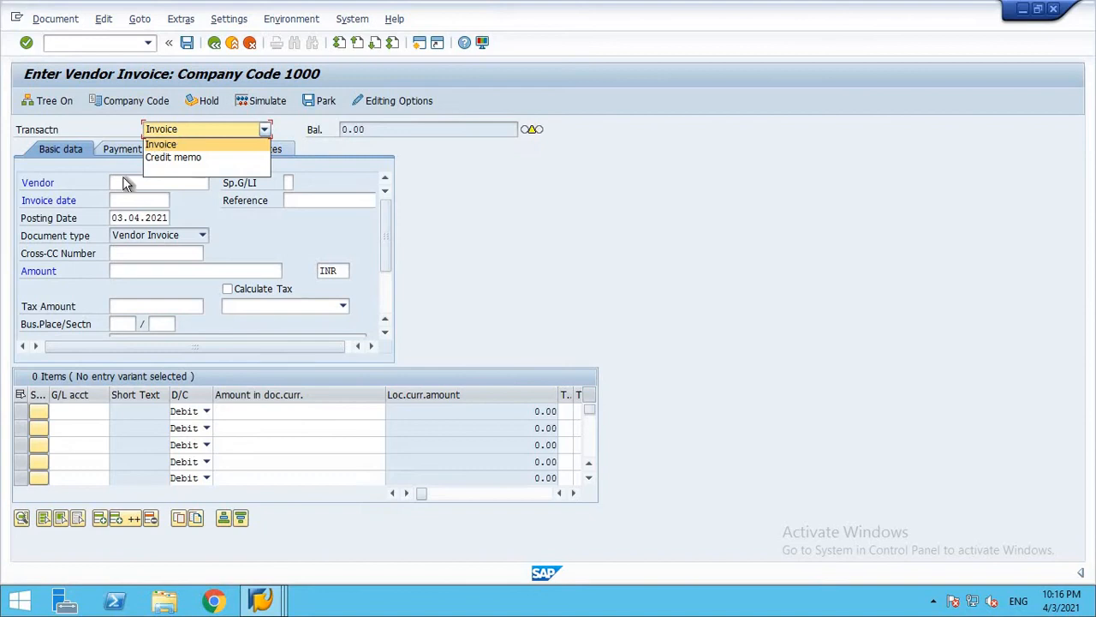
click(125, 182)
click(125, 183)
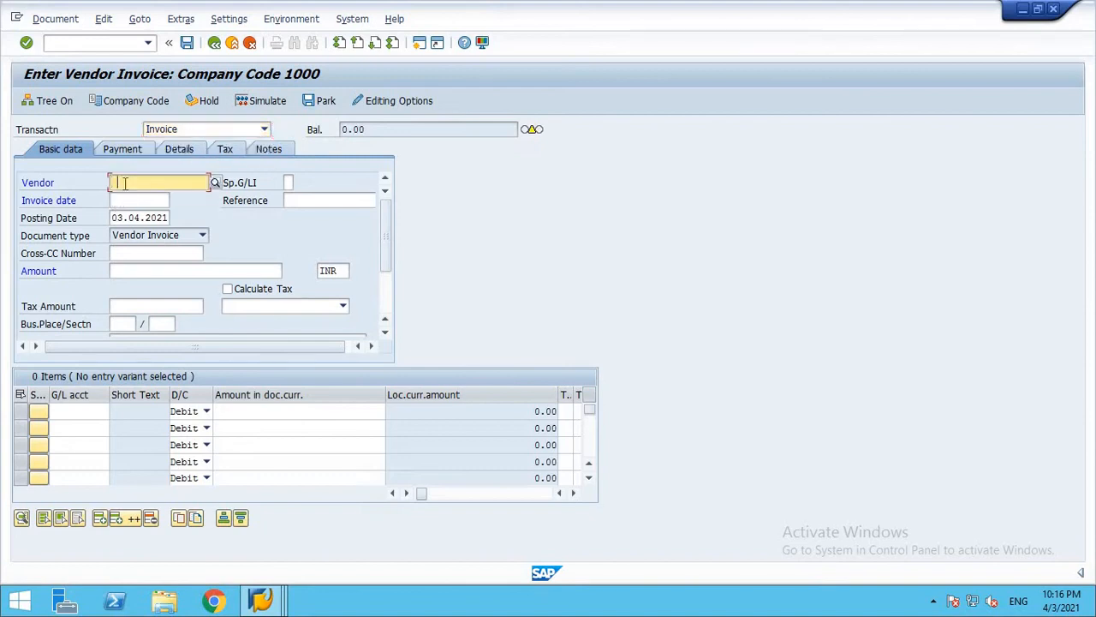
text(10000)
click(141, 201)
text(03.04.2021)
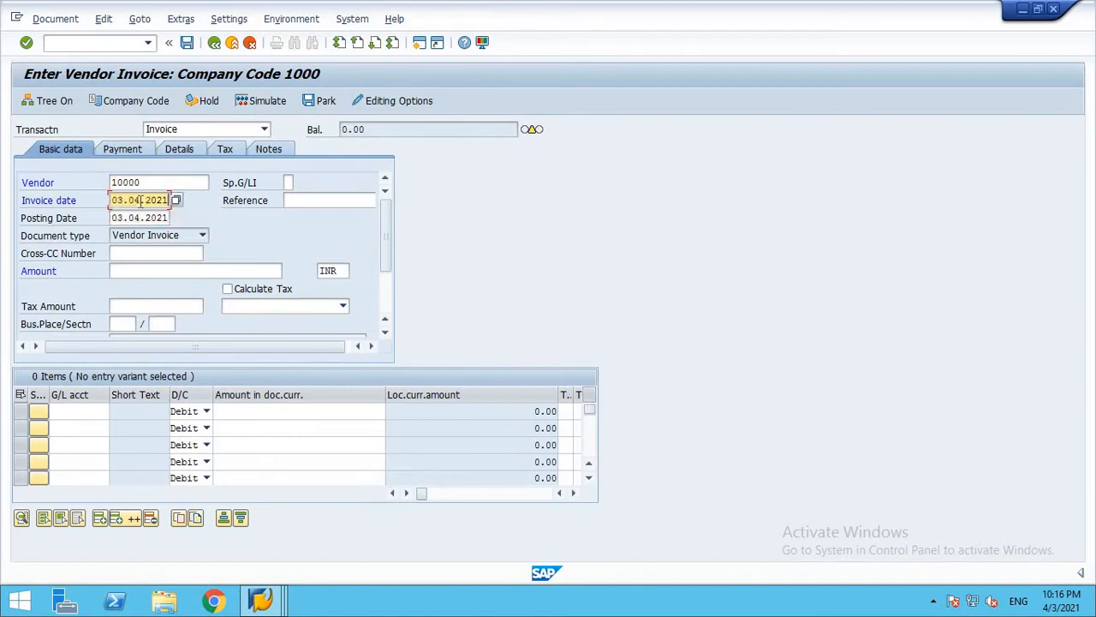
key(Return)
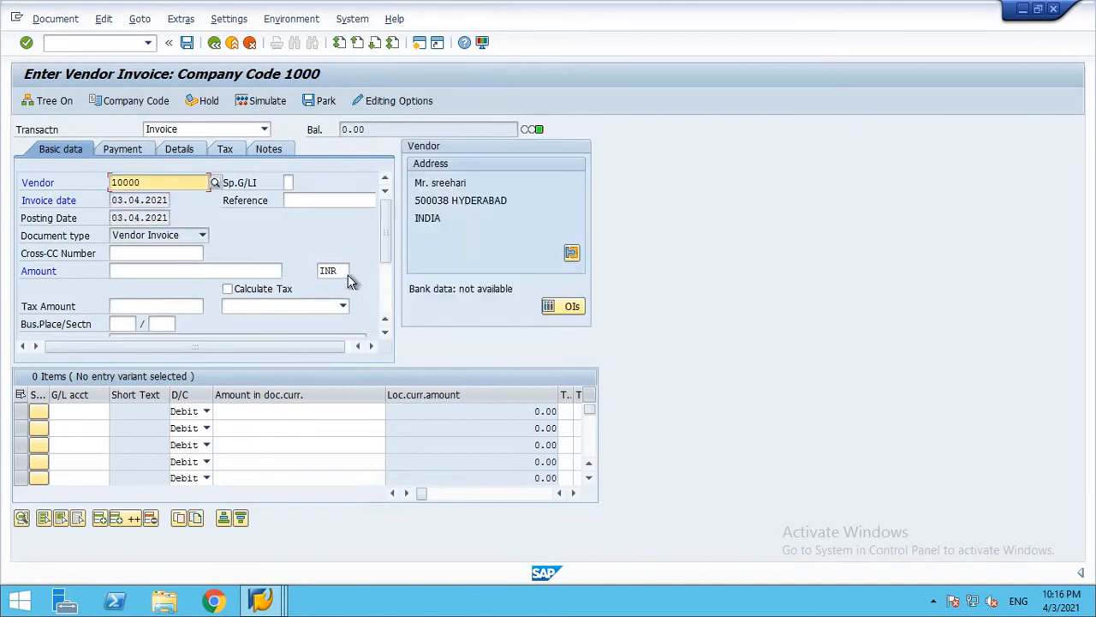
Check whether the document currency of the vendor invoice can be edited.
double_click(329, 271)
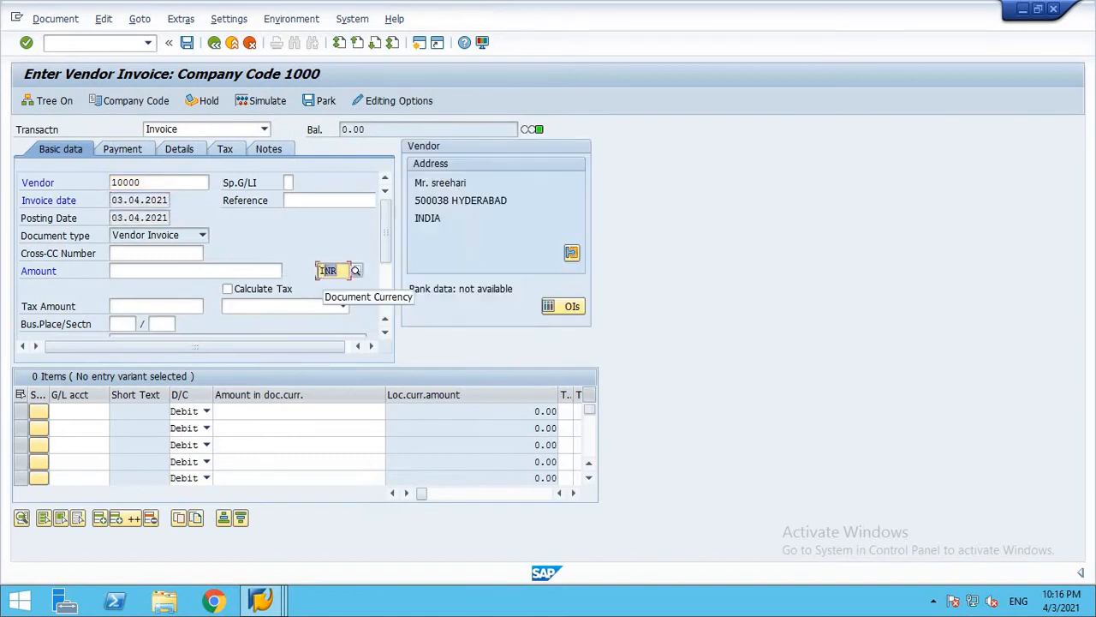
click(356, 271)
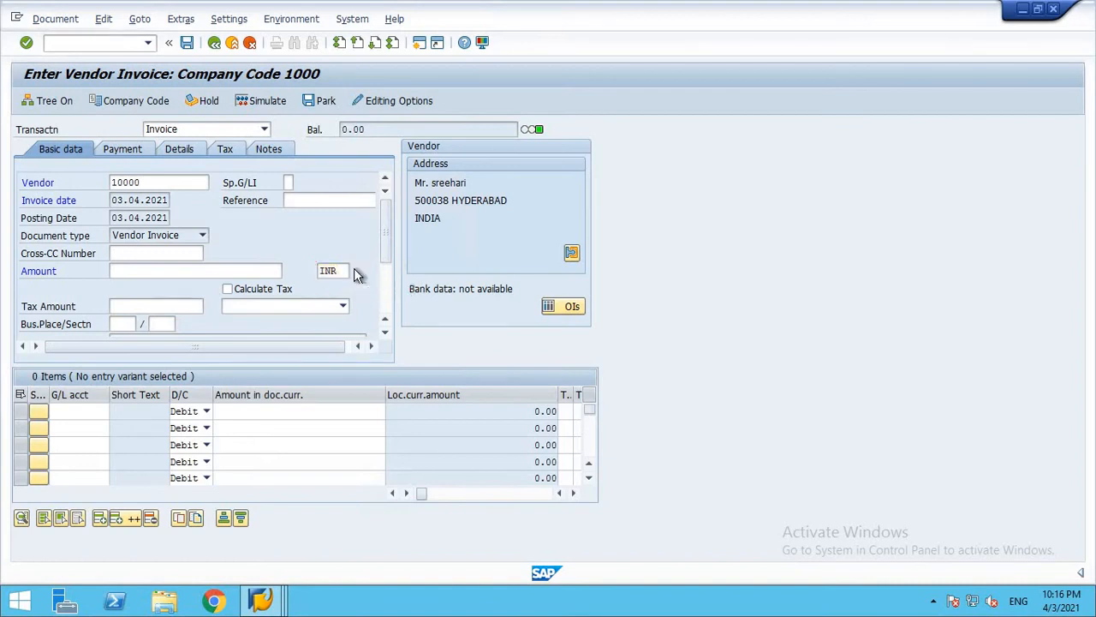
click(605, 74)
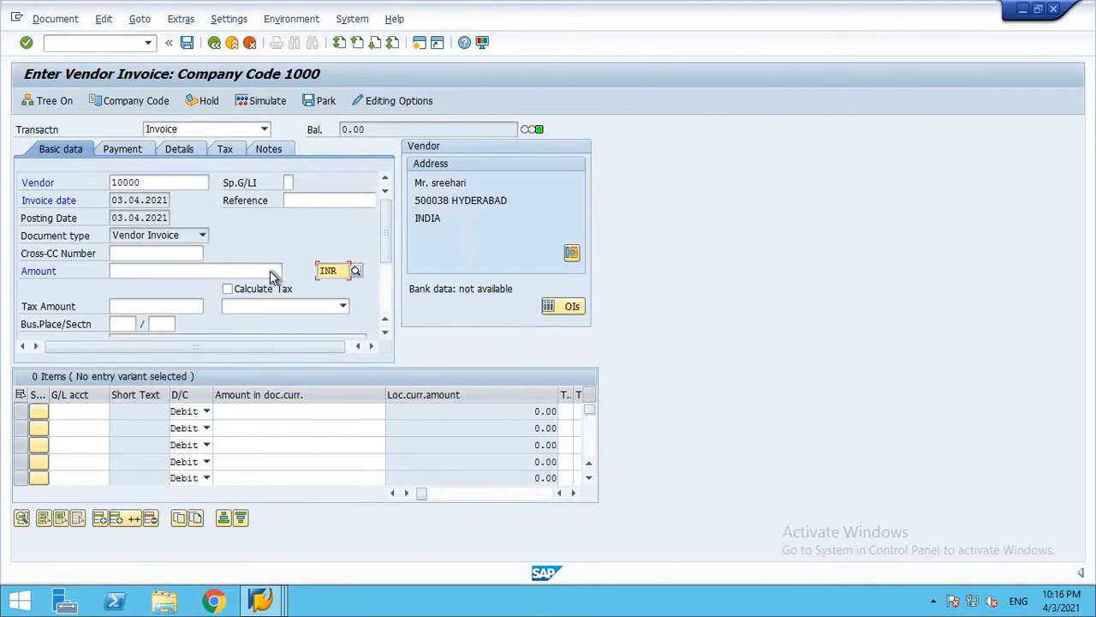
Switch to the FB00 session and save the editing options with Documents Only in Local Currency enabled.
click(268, 604)
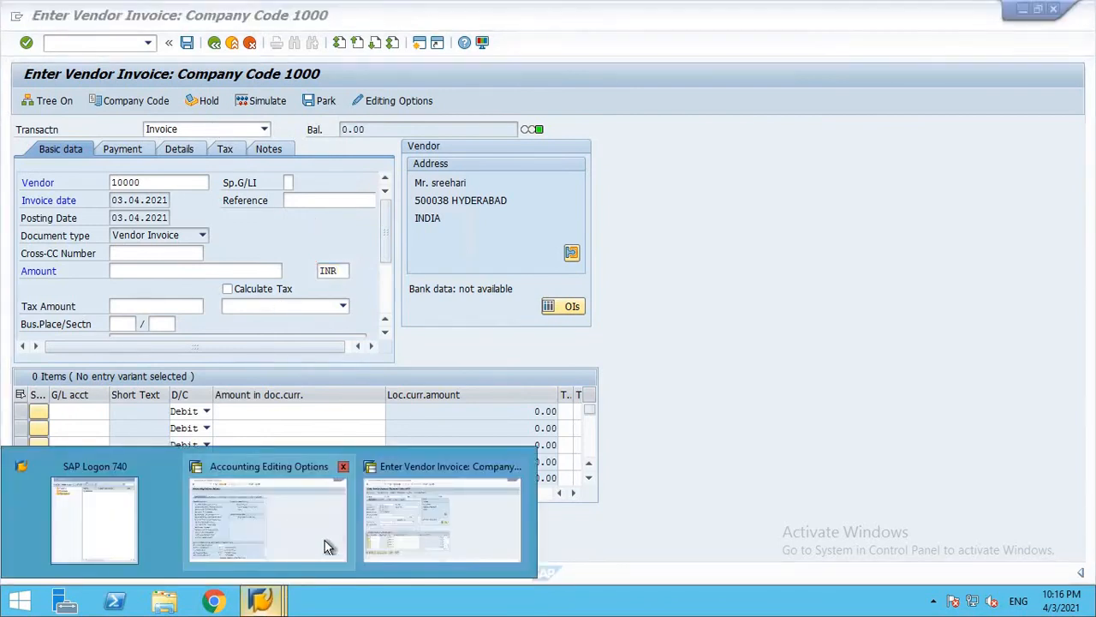
click(271, 514)
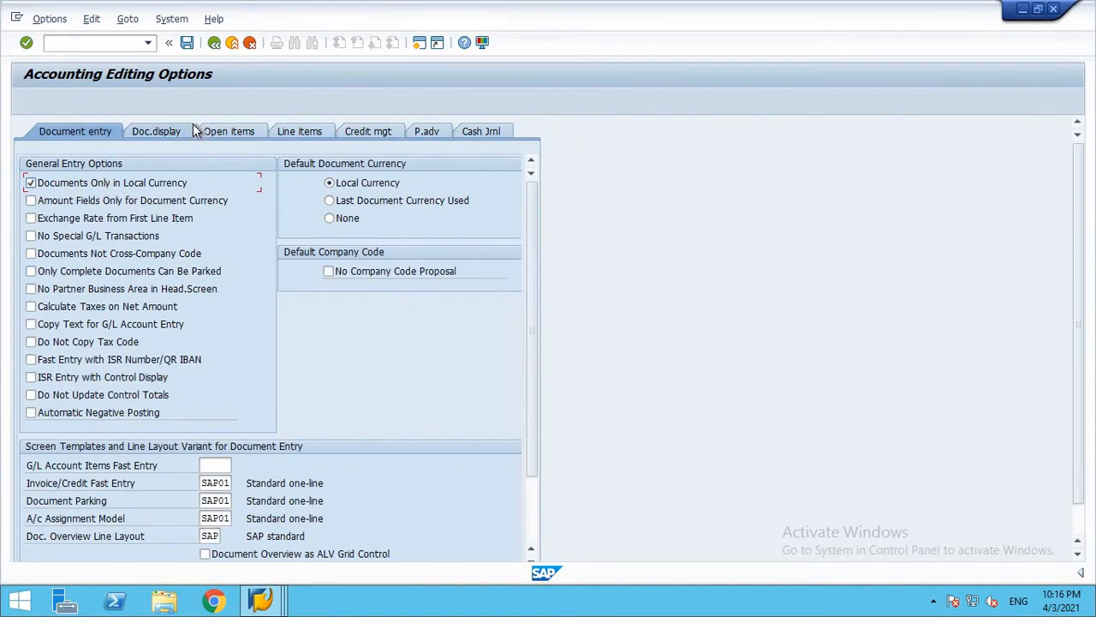
click(189, 44)
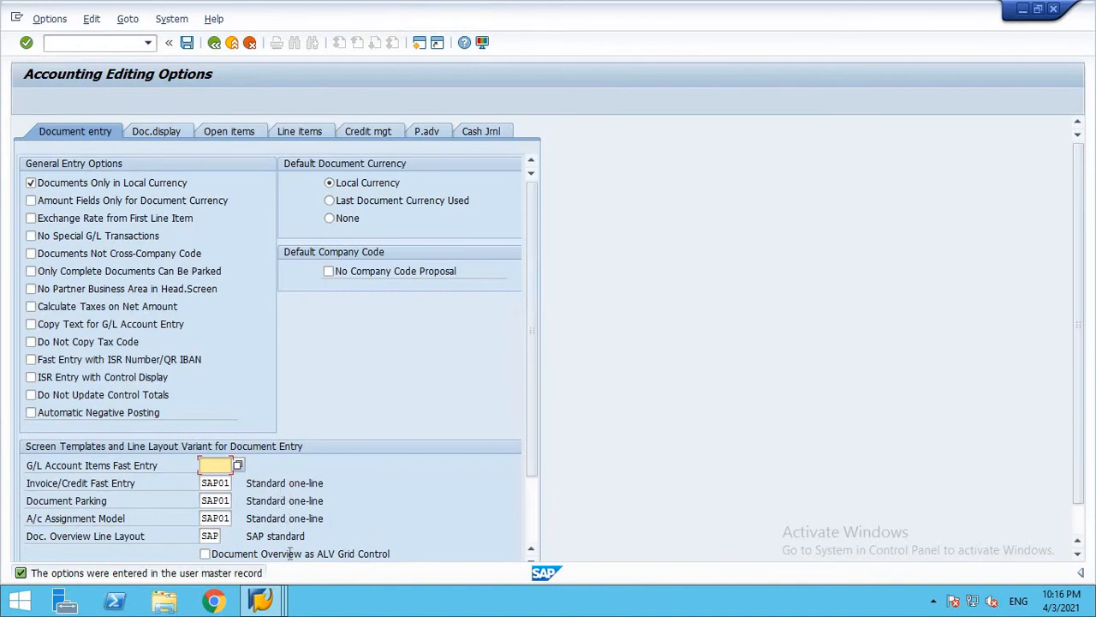
Return to the FB60 session and discard the vendor invoice data entered so far.
click(261, 600)
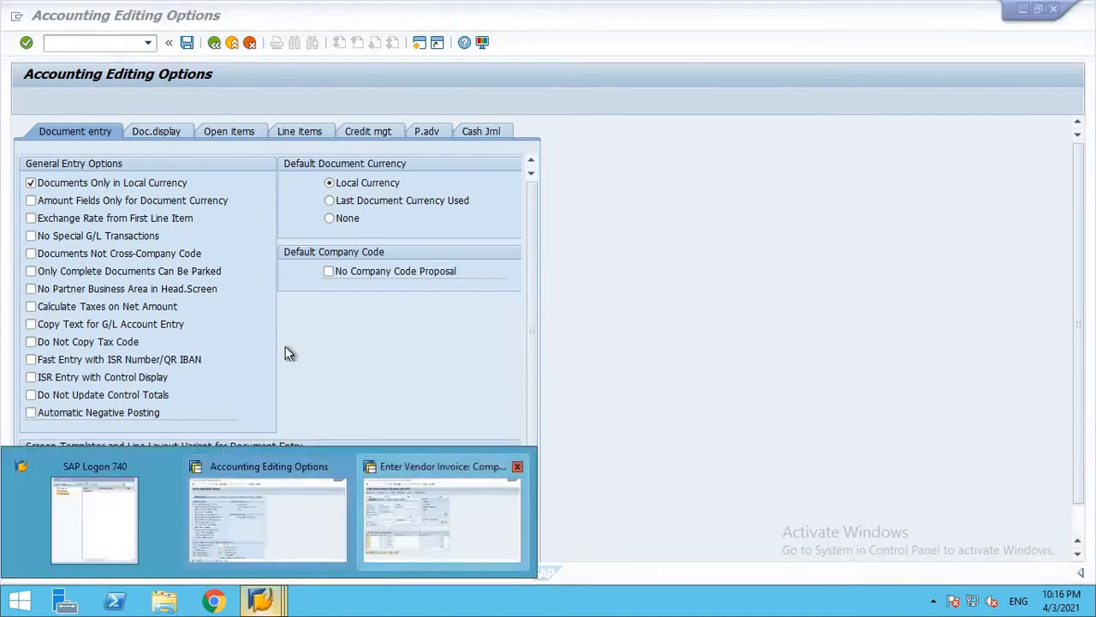
click(442, 514)
click(113, 43)
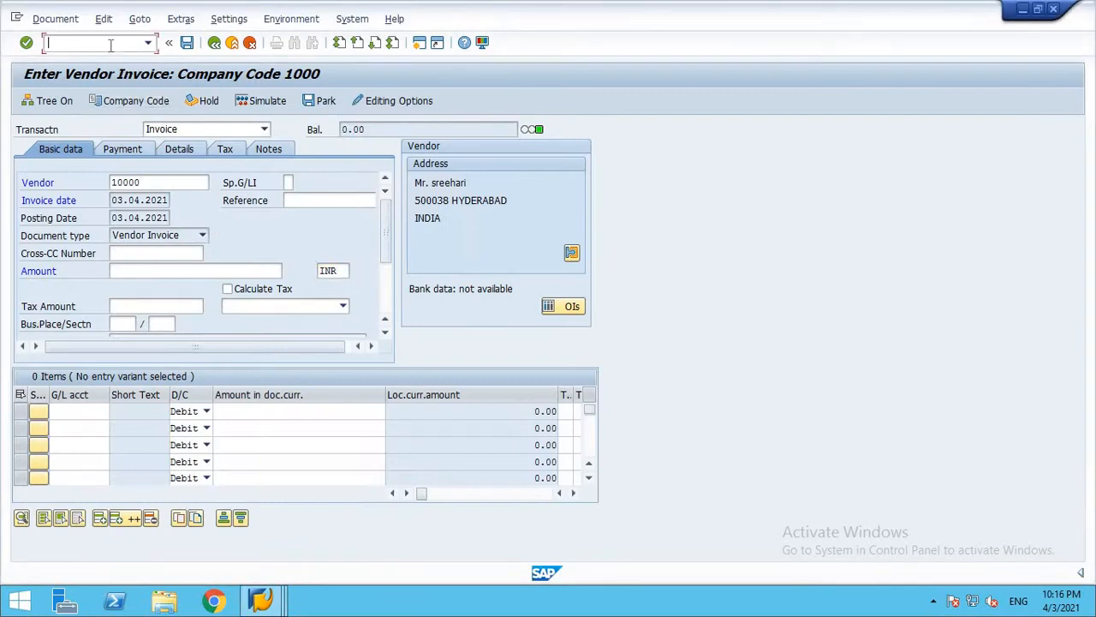
click(250, 43)
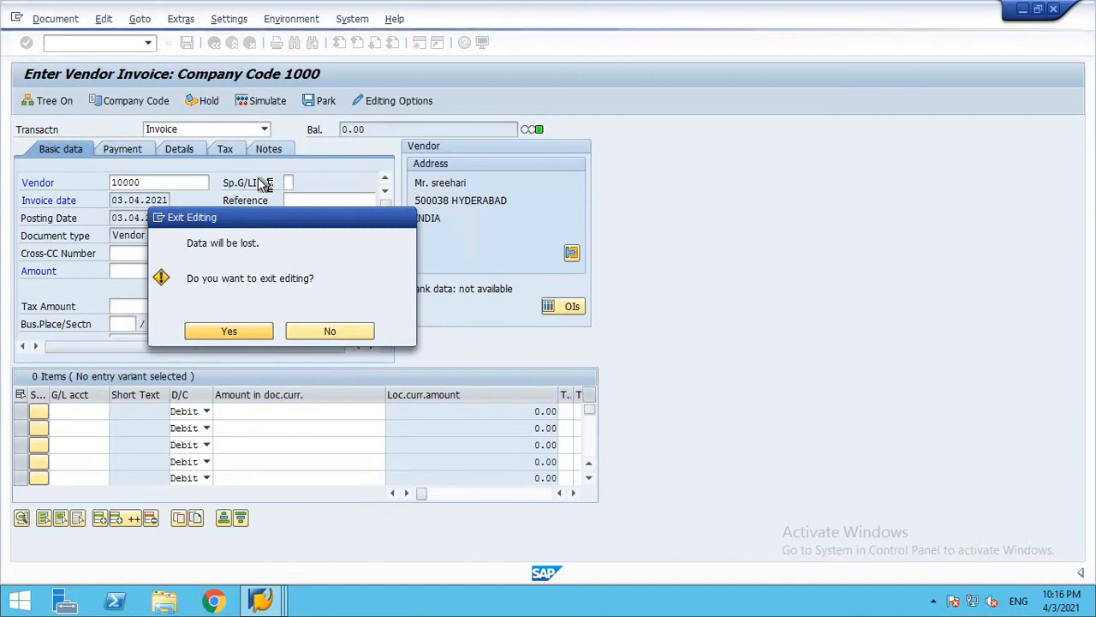
key(Return)
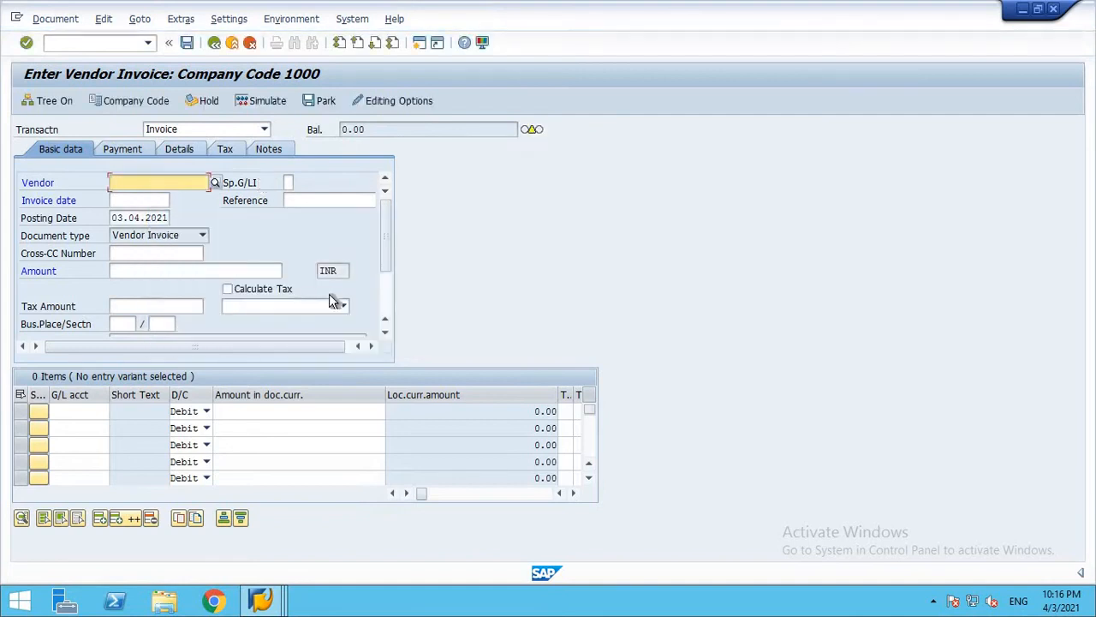
Inspect the document currency field of the emptied vendor invoice for editability.
click(343, 271)
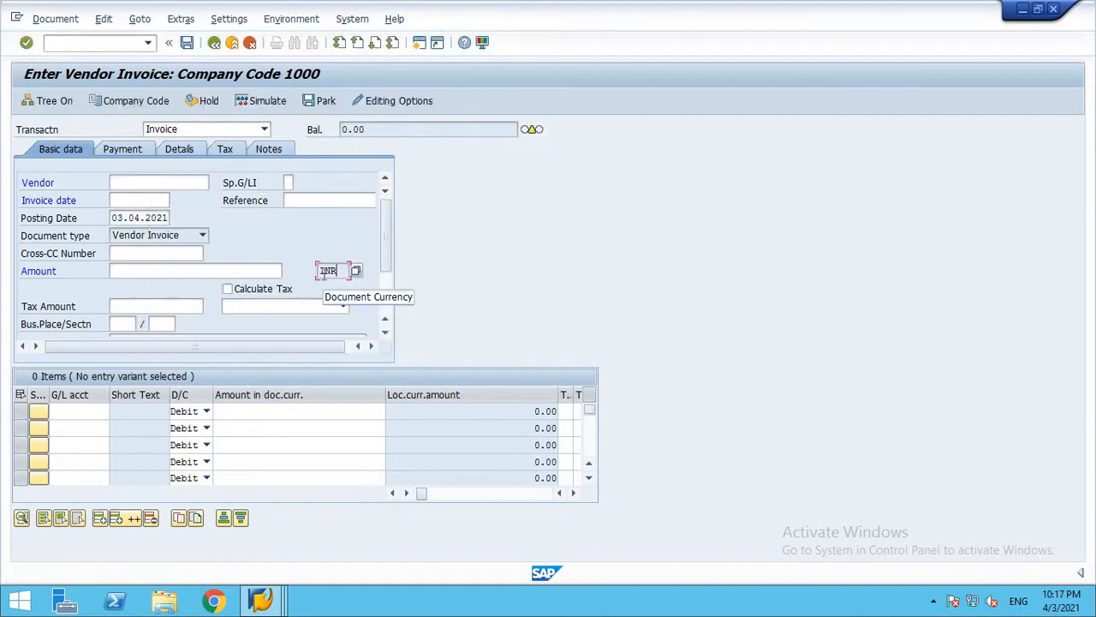
drag(341, 271, 321, 273)
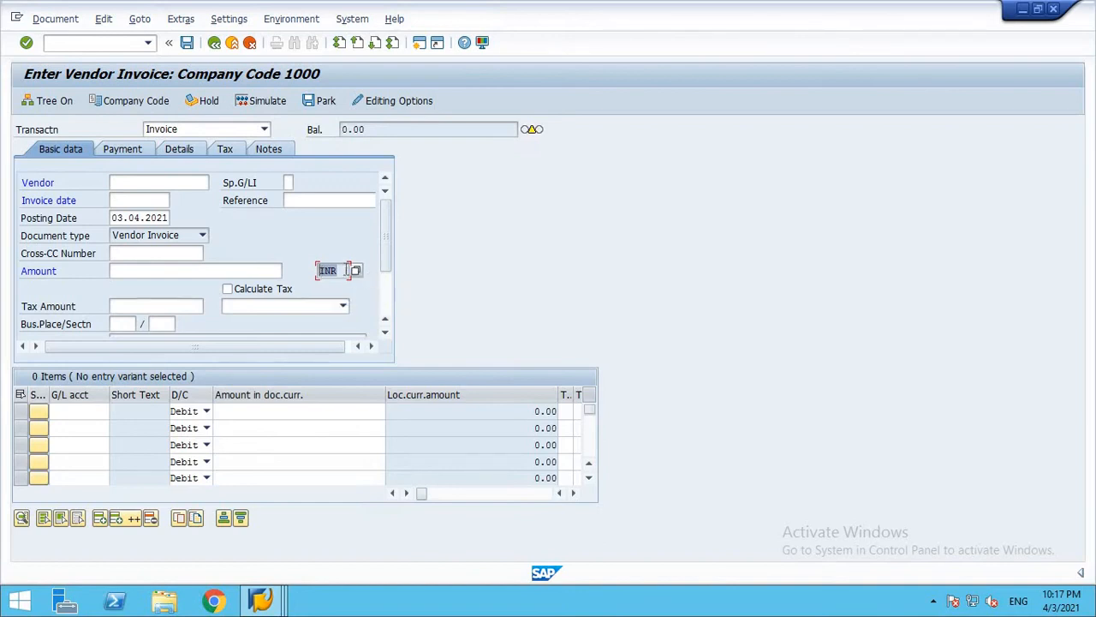
click(346, 270)
drag(322, 271, 340, 273)
In the FB00 session, clear Documents Only in Local Currency and toggle Only Complete Documents Can Be Parked.
mouse_move(262, 602)
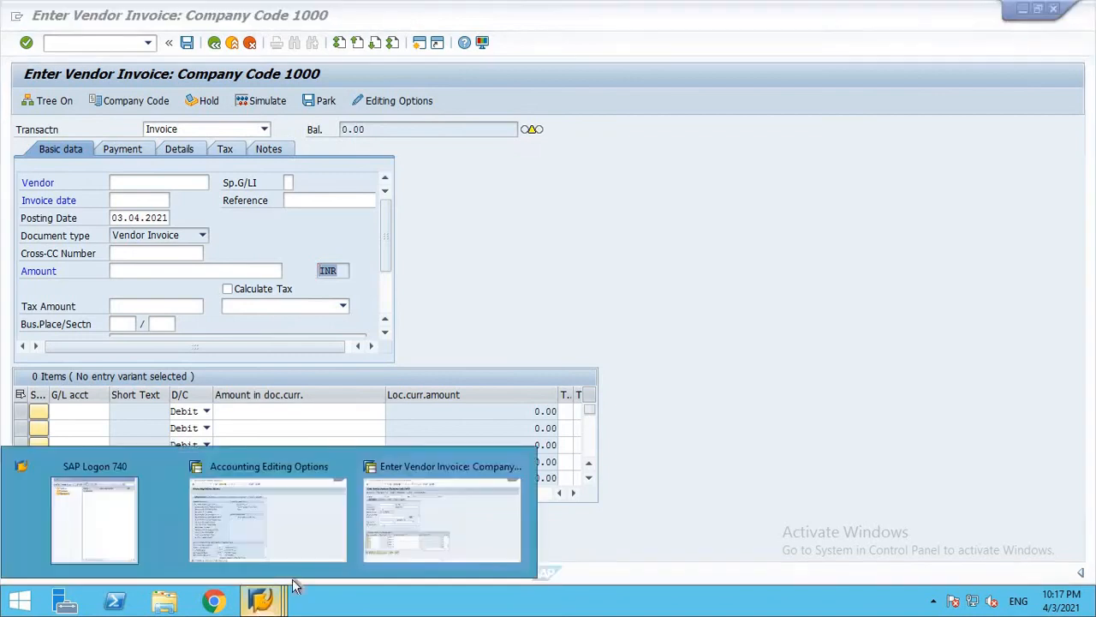
click(303, 554)
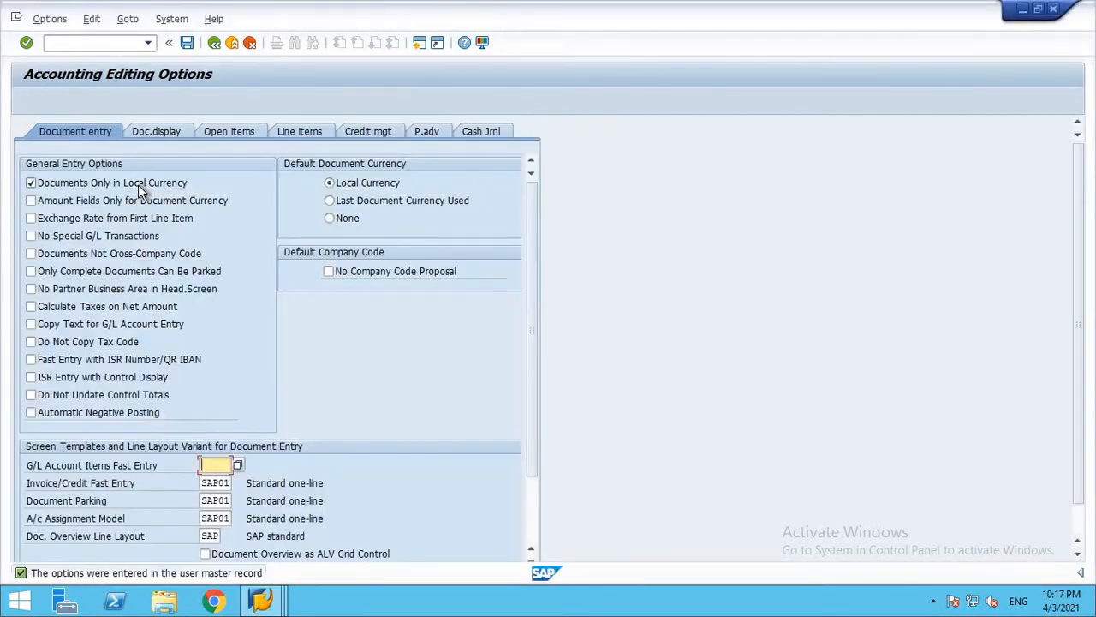
click(142, 186)
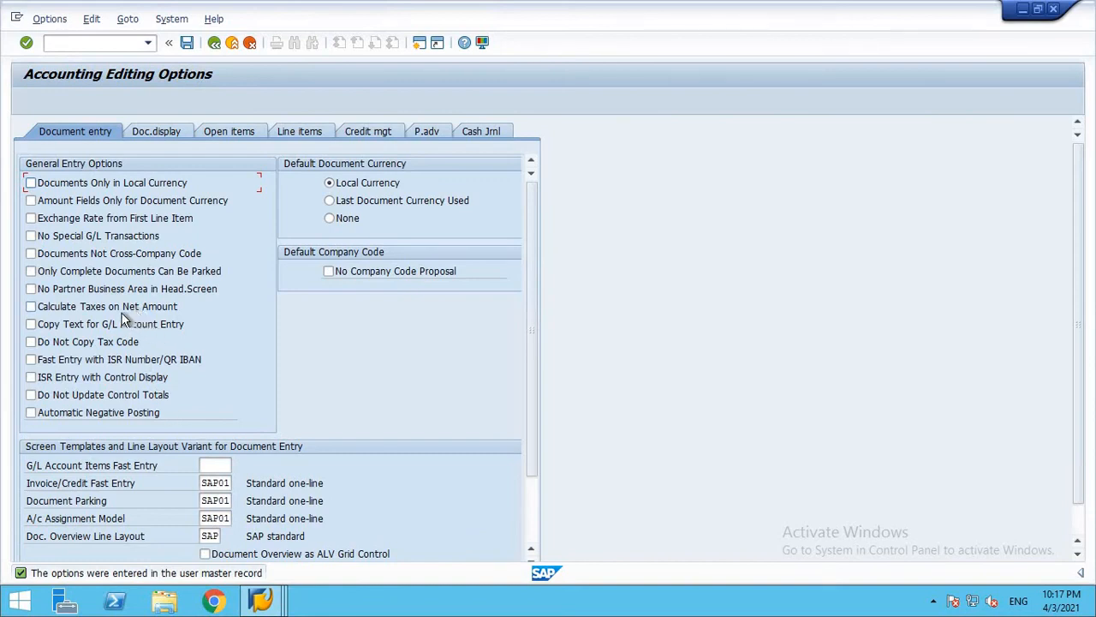
click(91, 273)
Return to the FB60 session and enter the vendor number, invoice date 03.04.2021 and reference 100011.
click(261, 600)
click(364, 537)
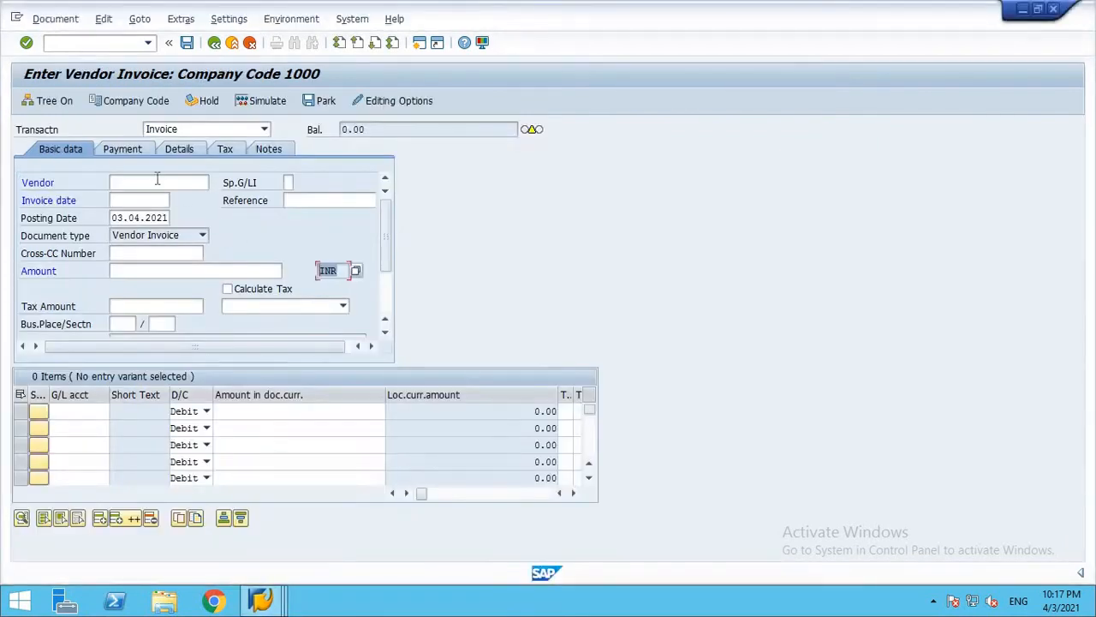
click(157, 182)
text(10000)
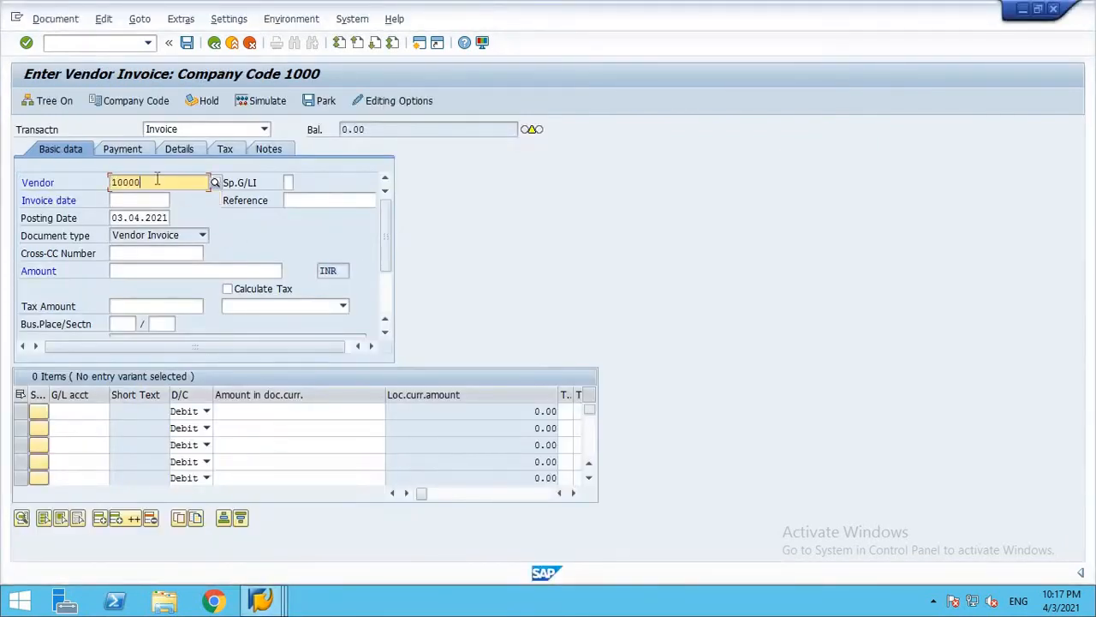
click(151, 200)
text(03.04.2021)
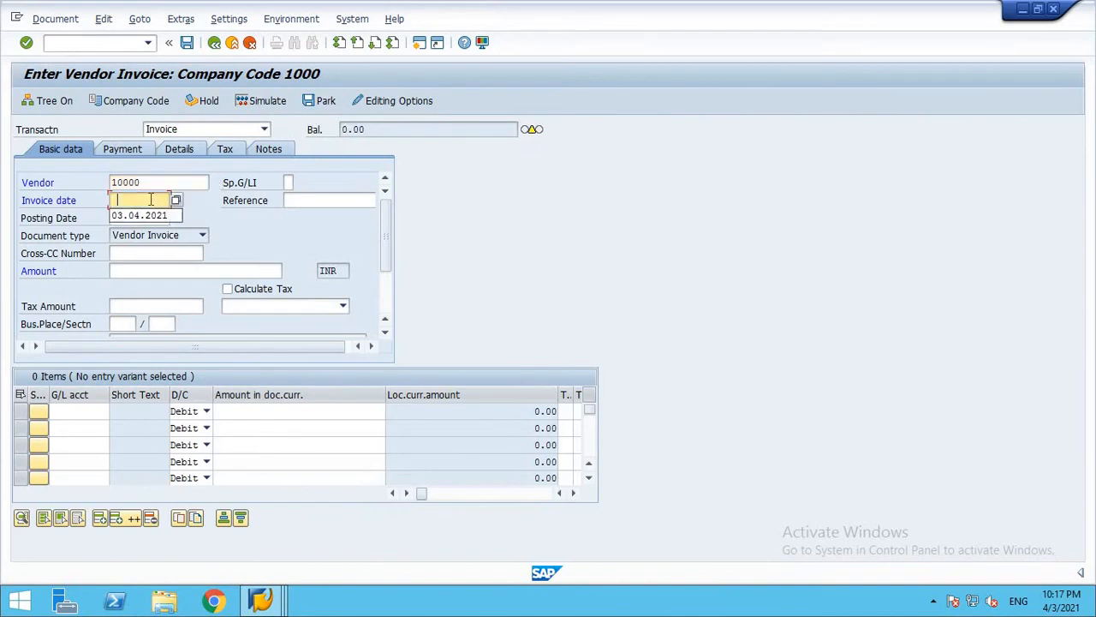
key(Tab)
text(10001)
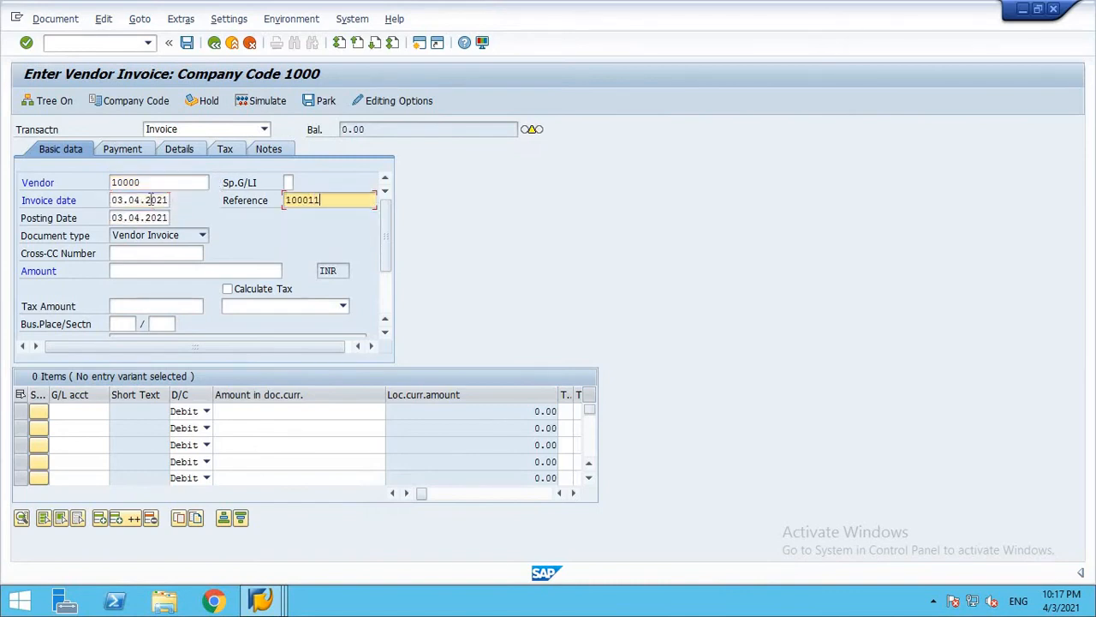
Set the invoice amount to 1000 and park the incomplete vendor invoice.
click(131, 277)
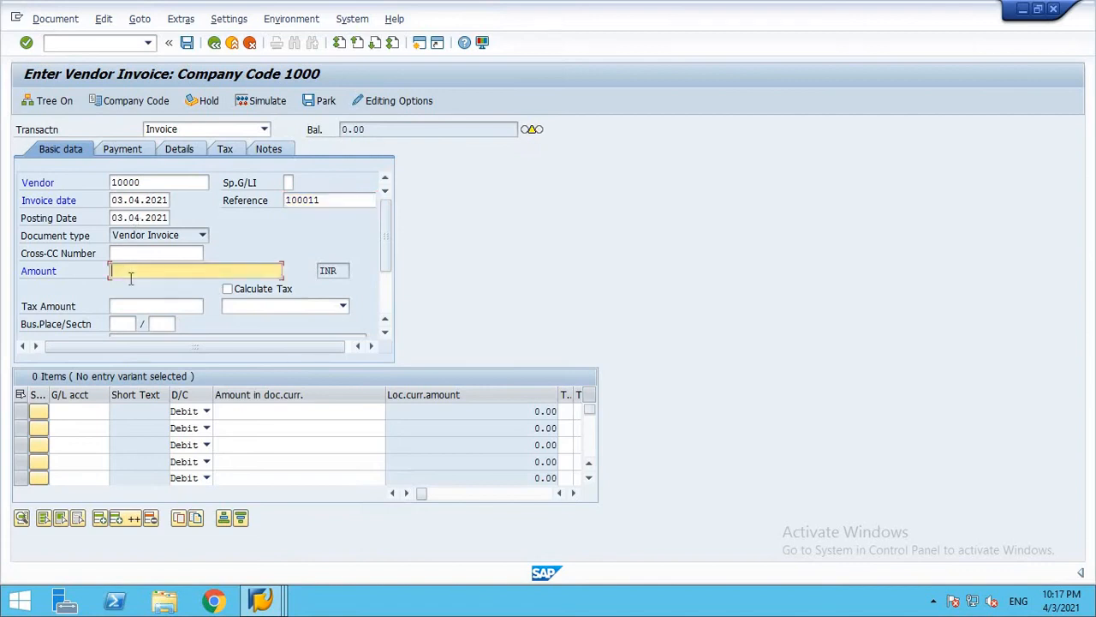
text(1000)
key(Return)
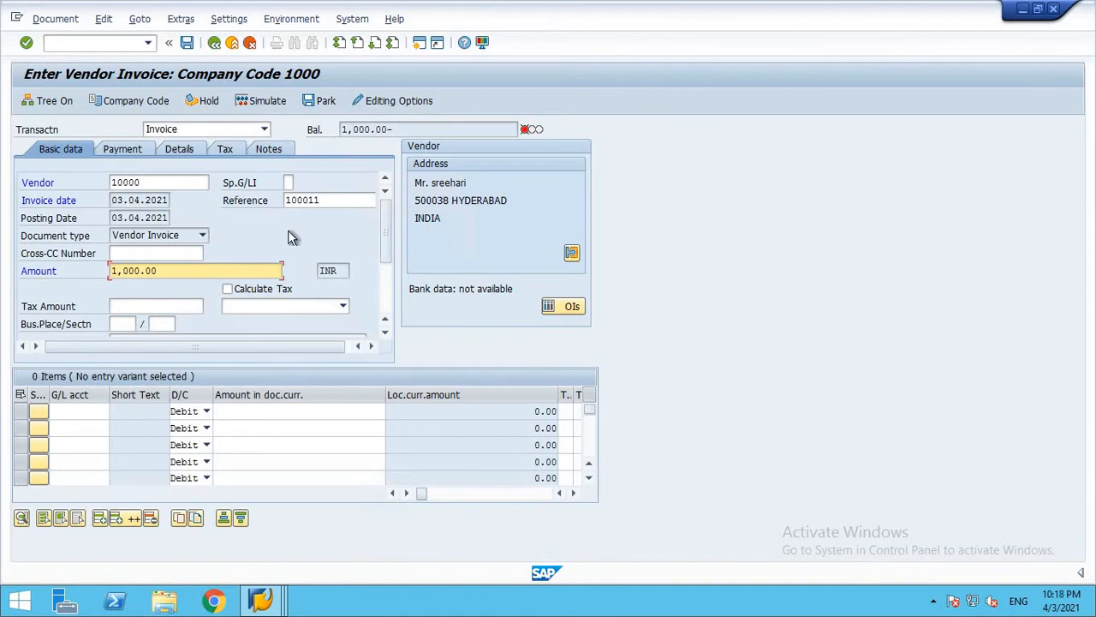
click(316, 102)
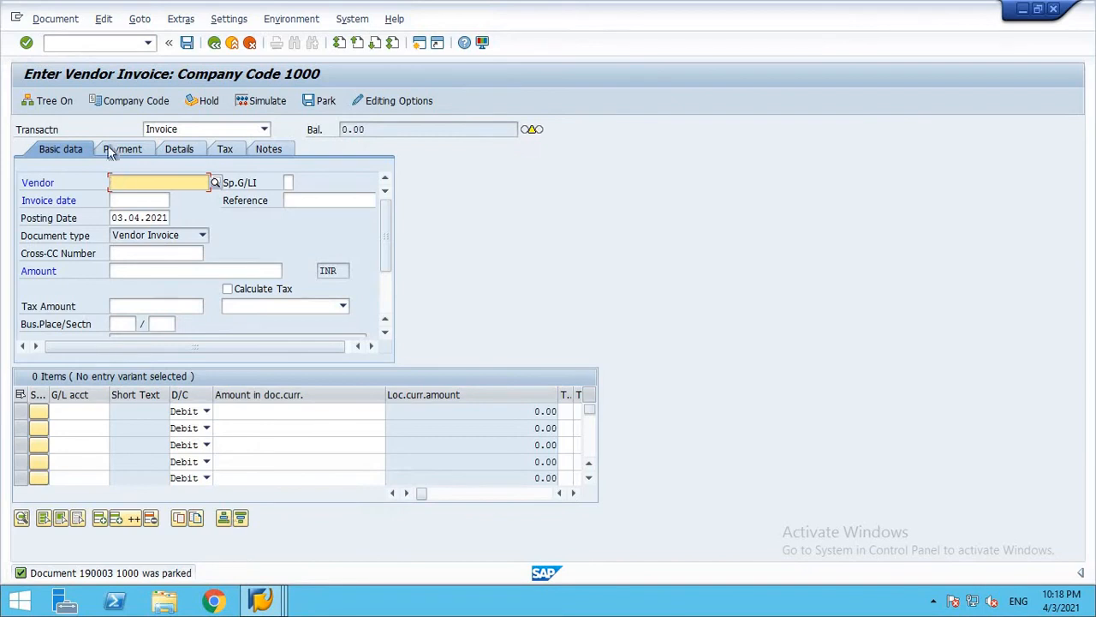
Leave the vendor invoice entry for SAP Easy Access with /n.
click(96, 45)
text(/)
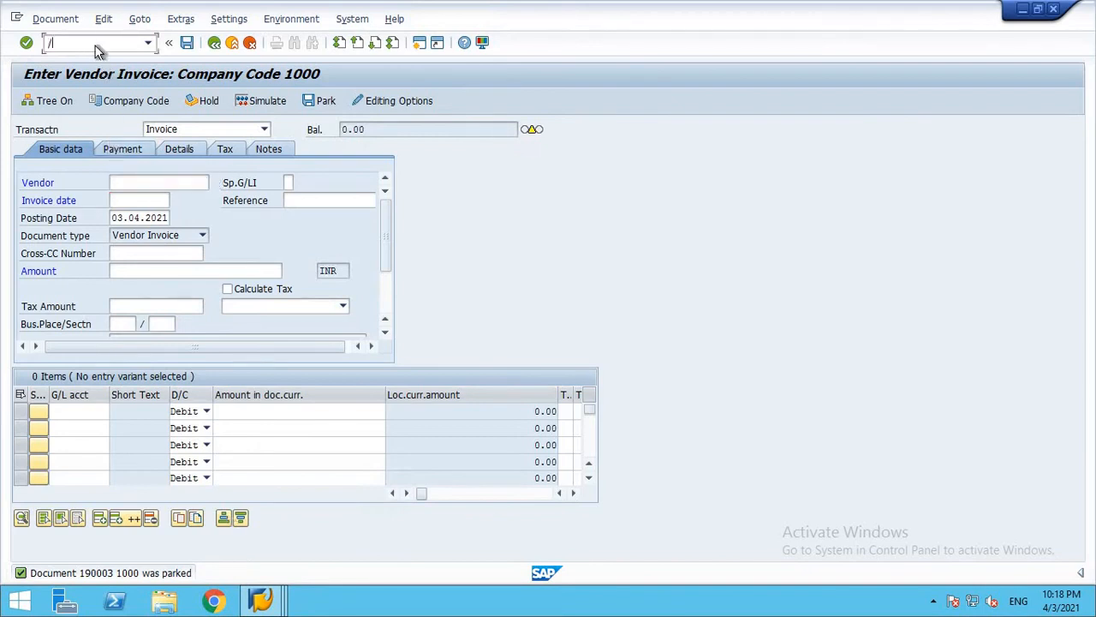
text(n)
key(Return)
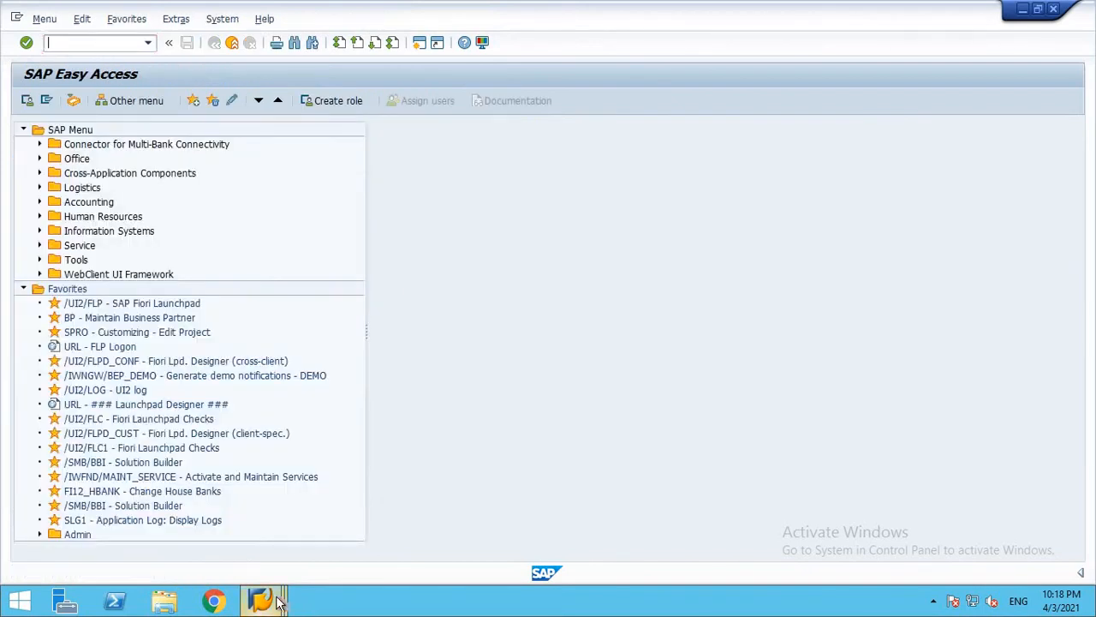
In the FB00 session, enable Only Complete Documents Can Be Parked and save the editing options.
mouse_move(282, 604)
click(311, 565)
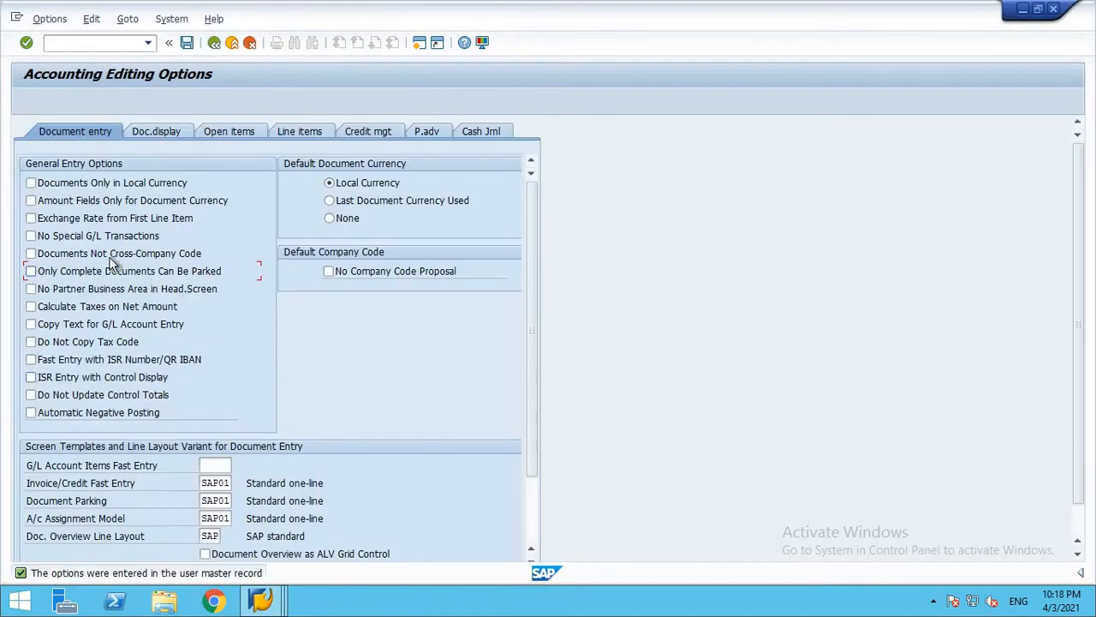
click(187, 44)
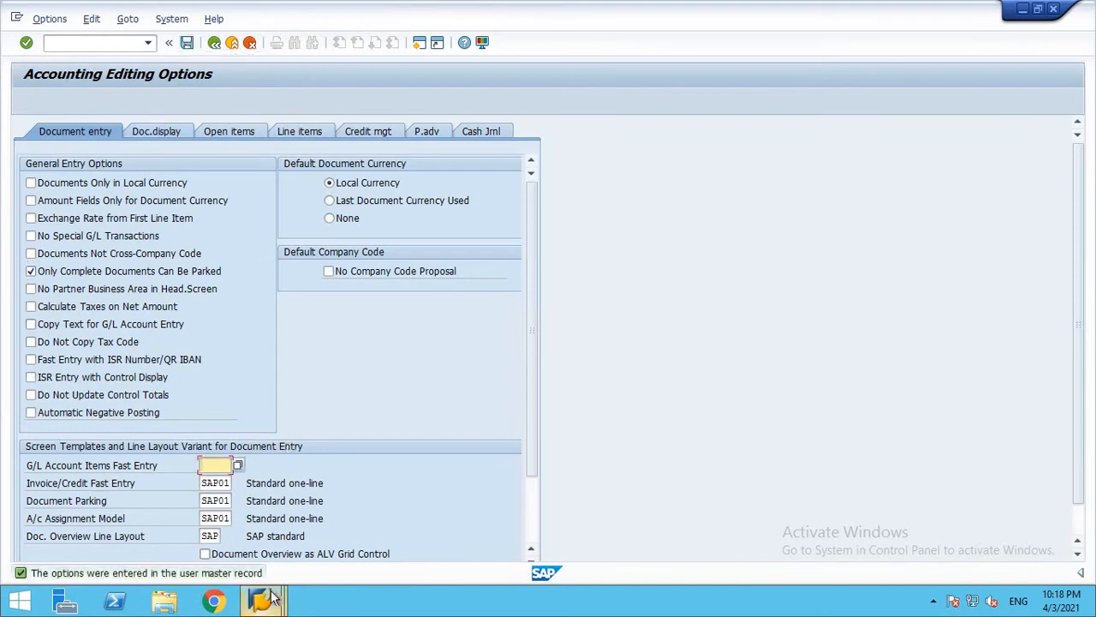
Switch to the SAP Easy Access session and restart the vendor invoice entry with FB60.
mouse_move(267, 598)
click(411, 522)
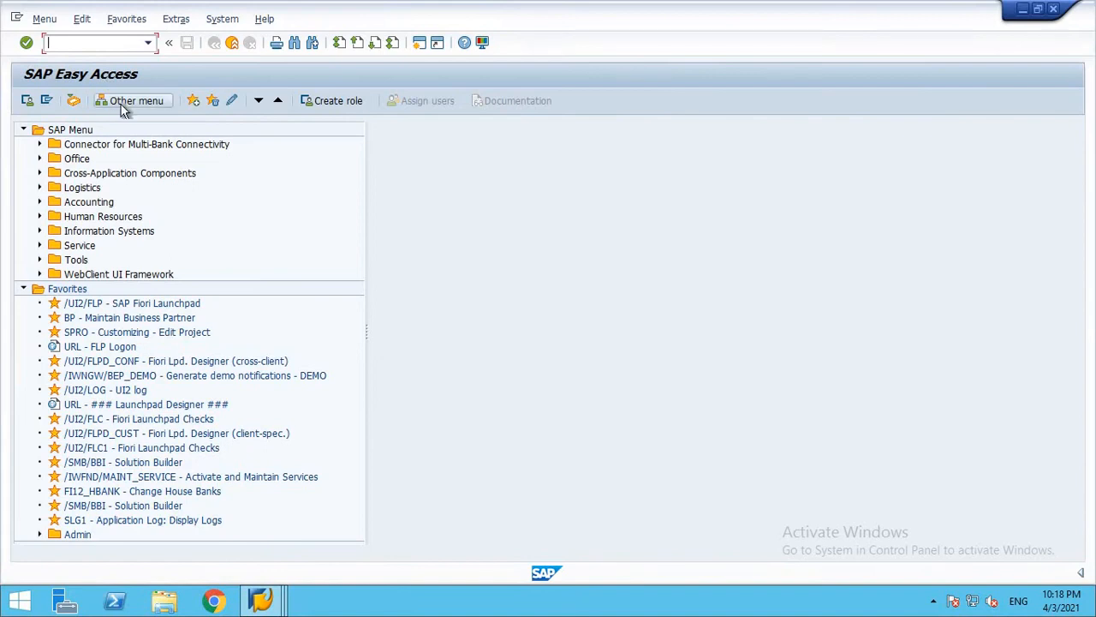
text(fb60)
key(Return)
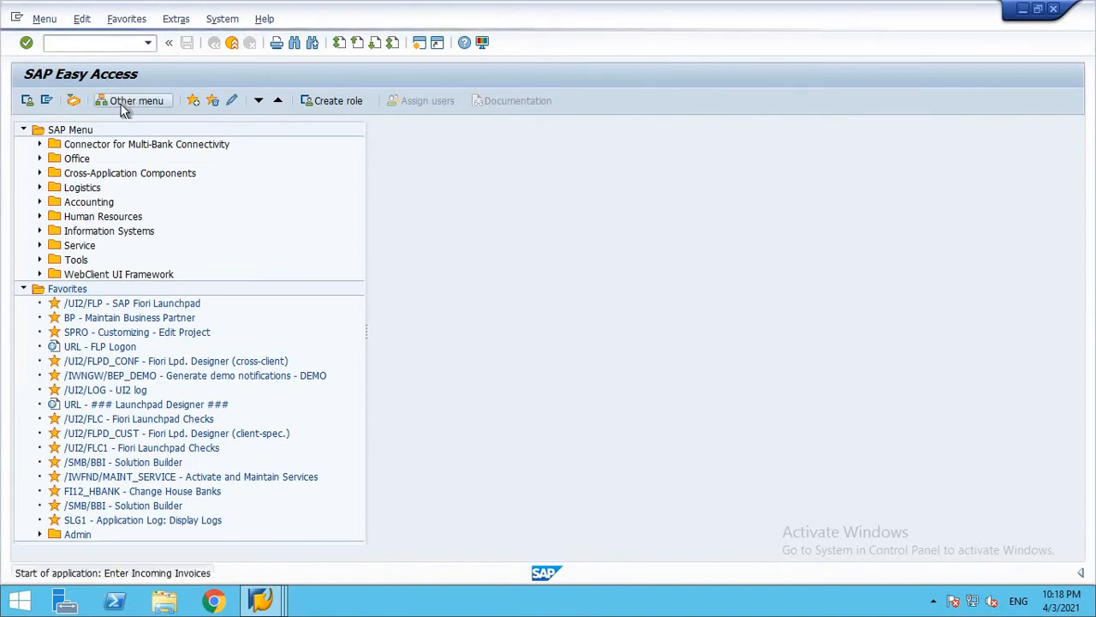
Fill in the new invoice's vendor number, invoice date 03.04.2021 and reference 100011.
text(10000)
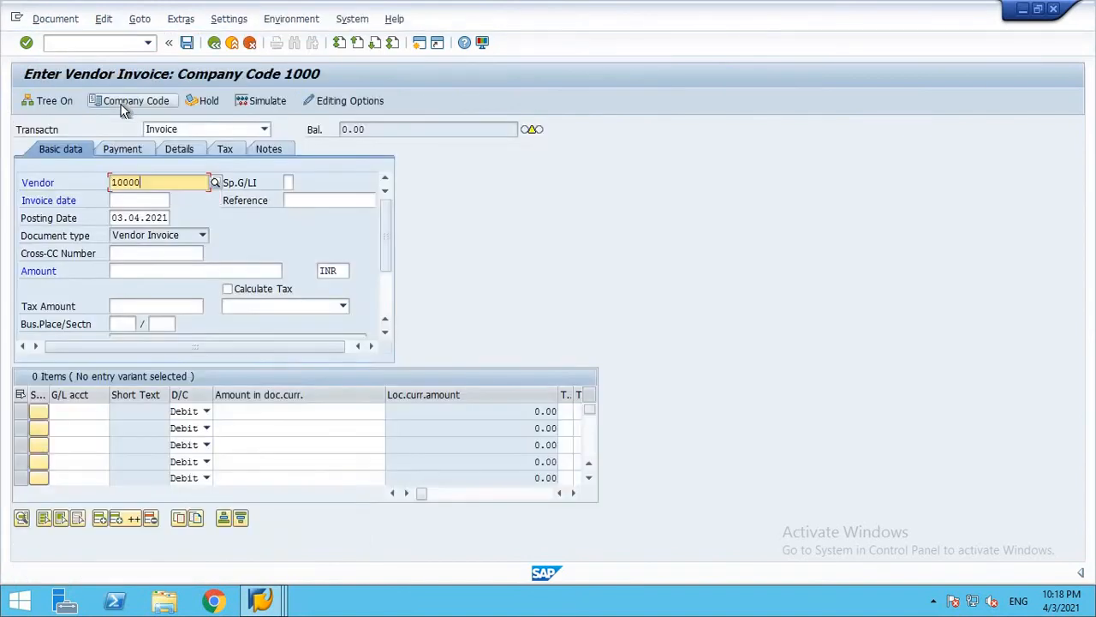
key(Tab)
key(Tab)
key(Down)
key(Return)
key(Tab)
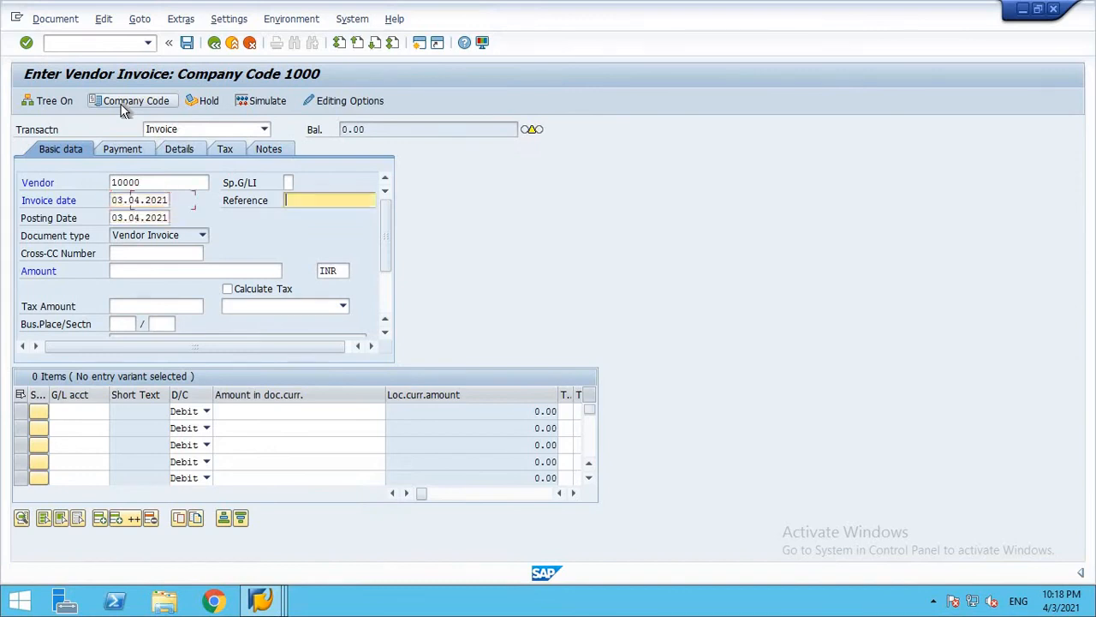
key(space)
key(Down)
key(Return)
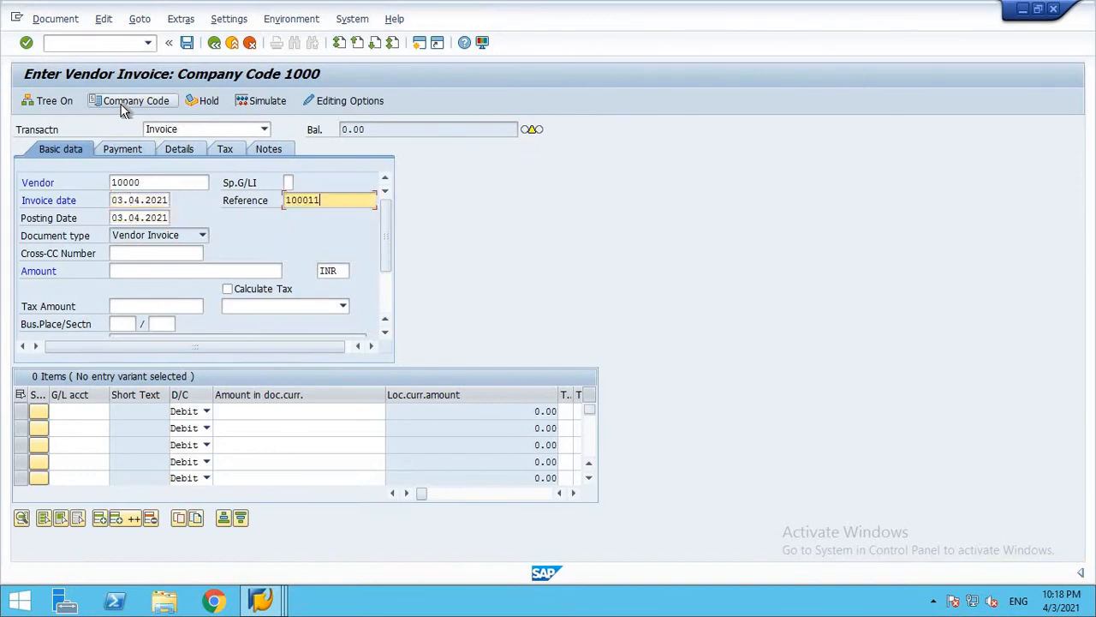
Enter 1,000.00 as the vendor invoice's amount and confirm the basic data.
click(143, 271)
text(1,00)
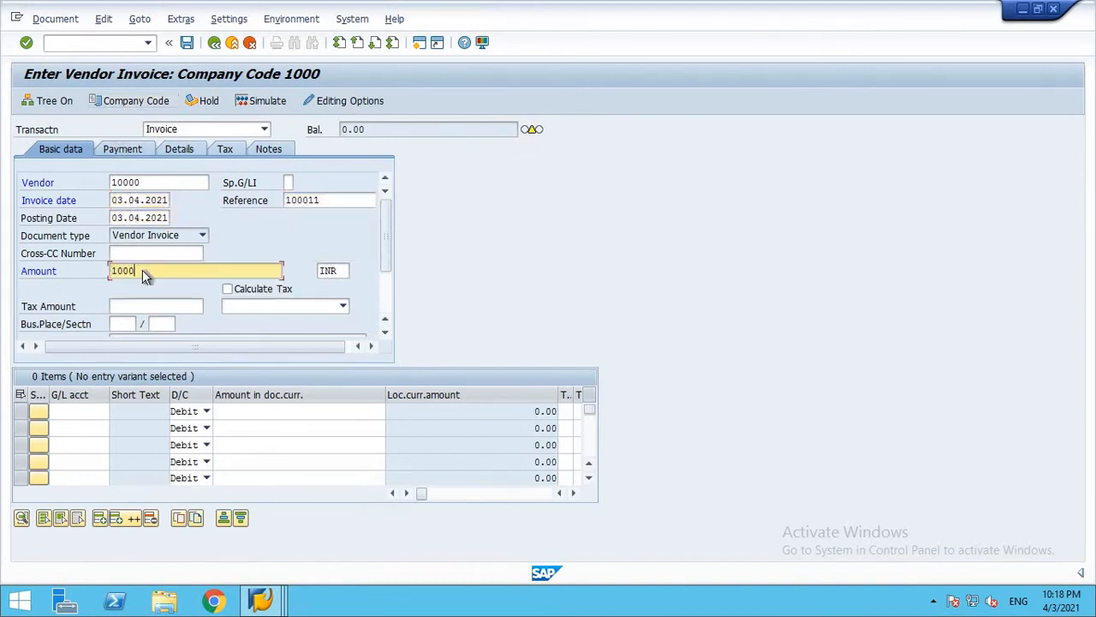
text(0)
key(Return)
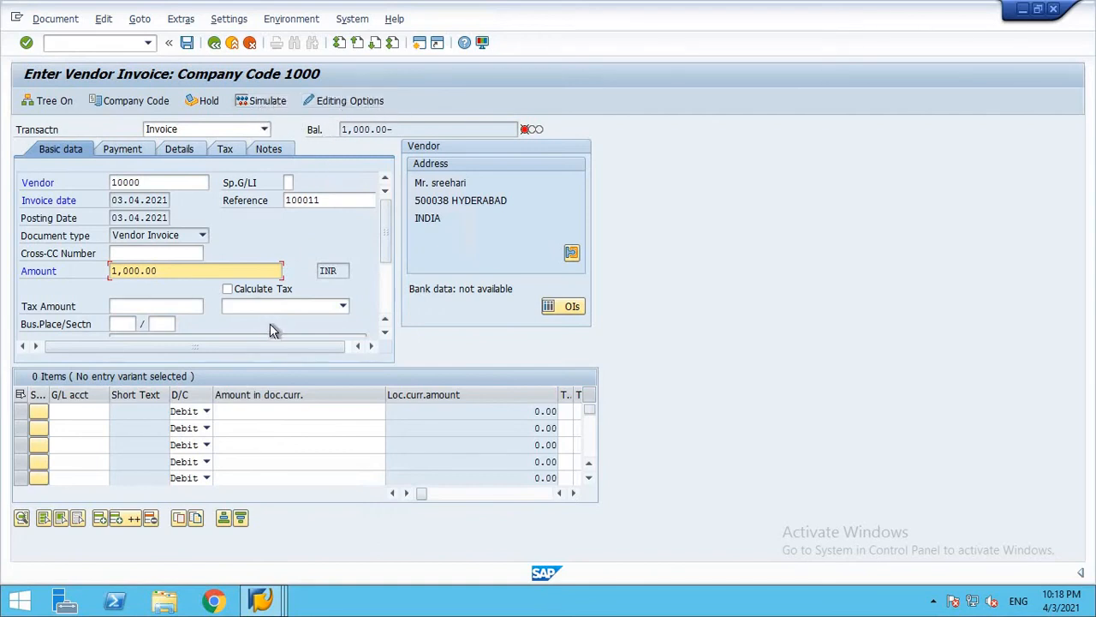
Switch to the Accounting Editing Options session and disable Only Complete Documents Can Be Parked.
click(263, 606)
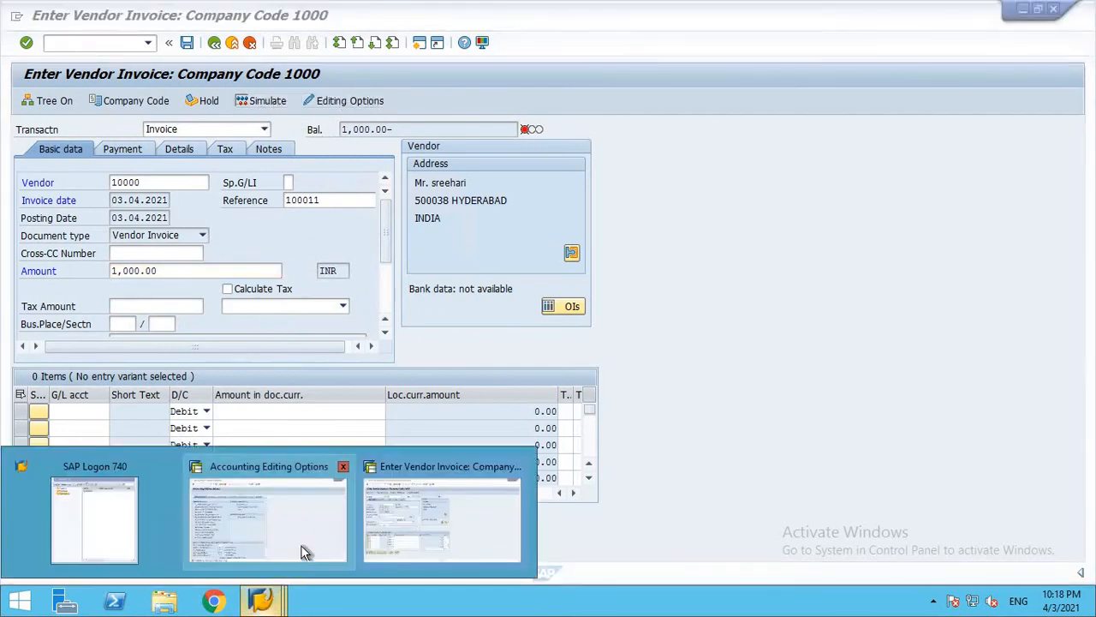
click(275, 522)
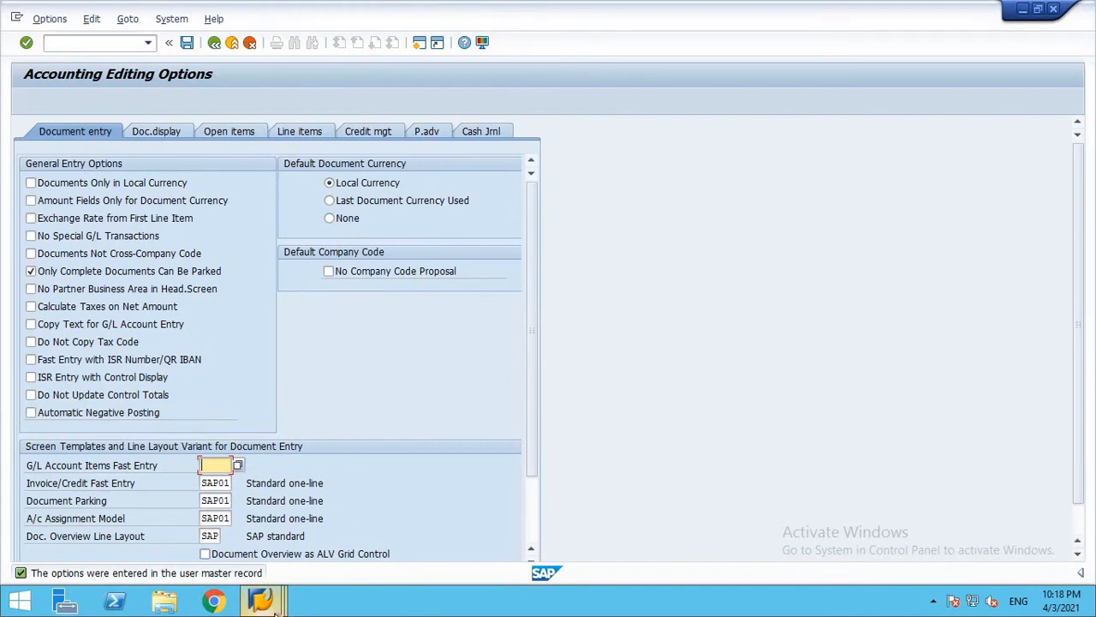
click(272, 605)
click(413, 533)
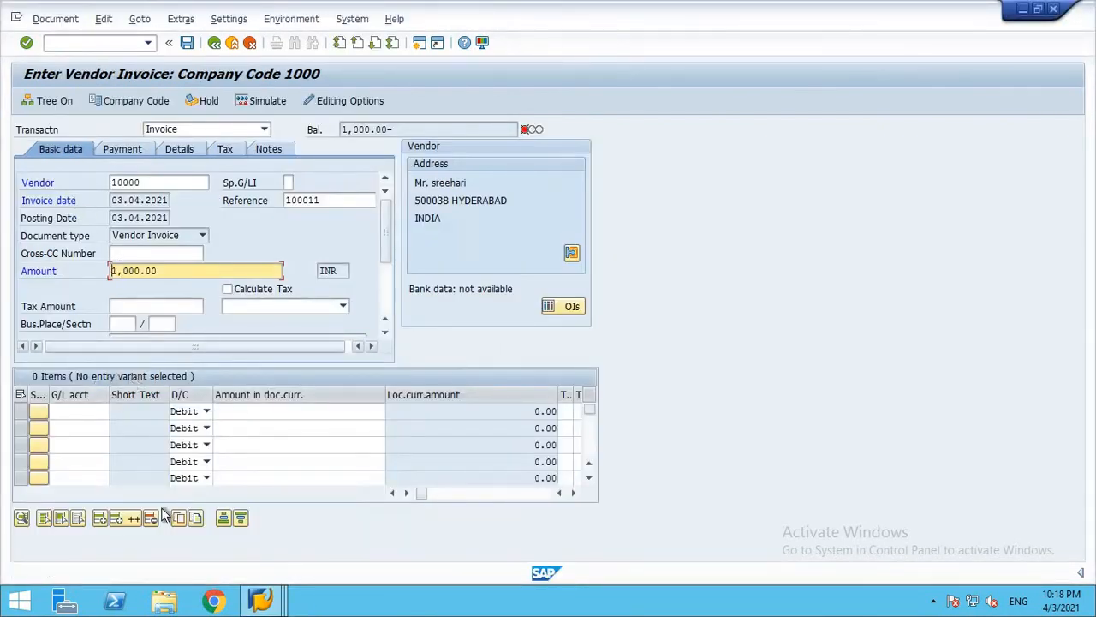
click(261, 606)
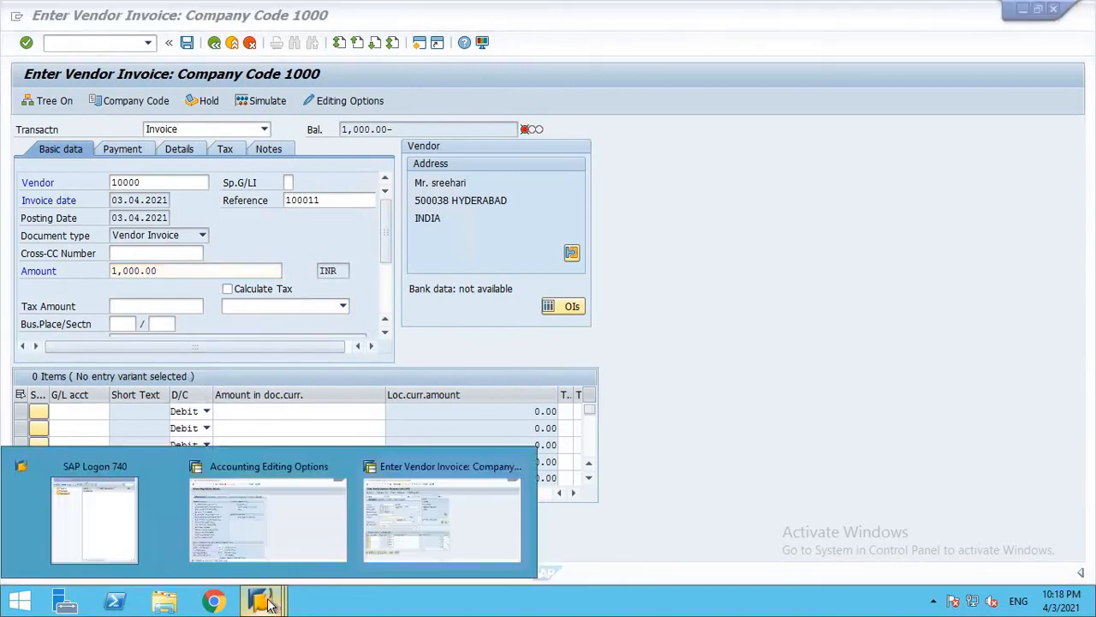
click(291, 541)
click(88, 270)
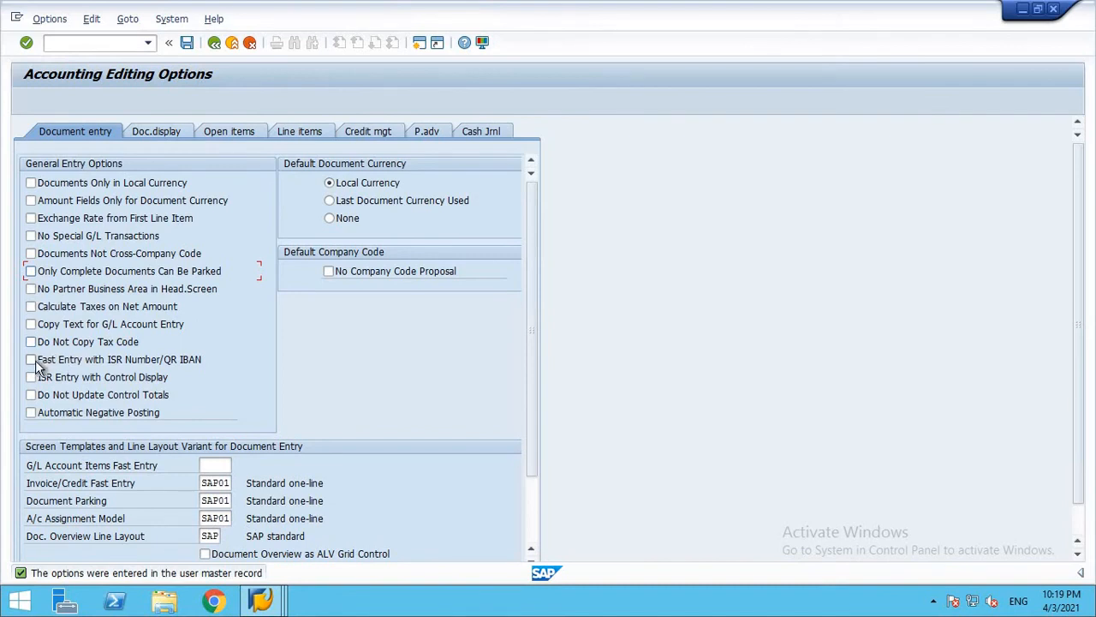
Read the field help for Fast Entry with ISR Number/QR IBAN, leave that option disabled and open the document display options.
key(F1)
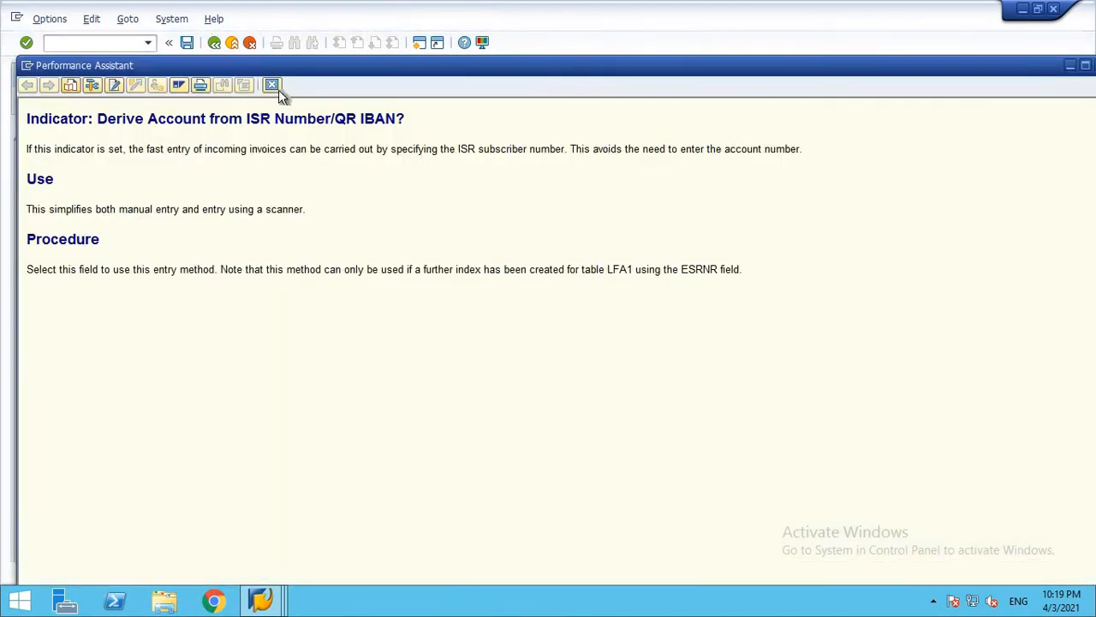
click(276, 87)
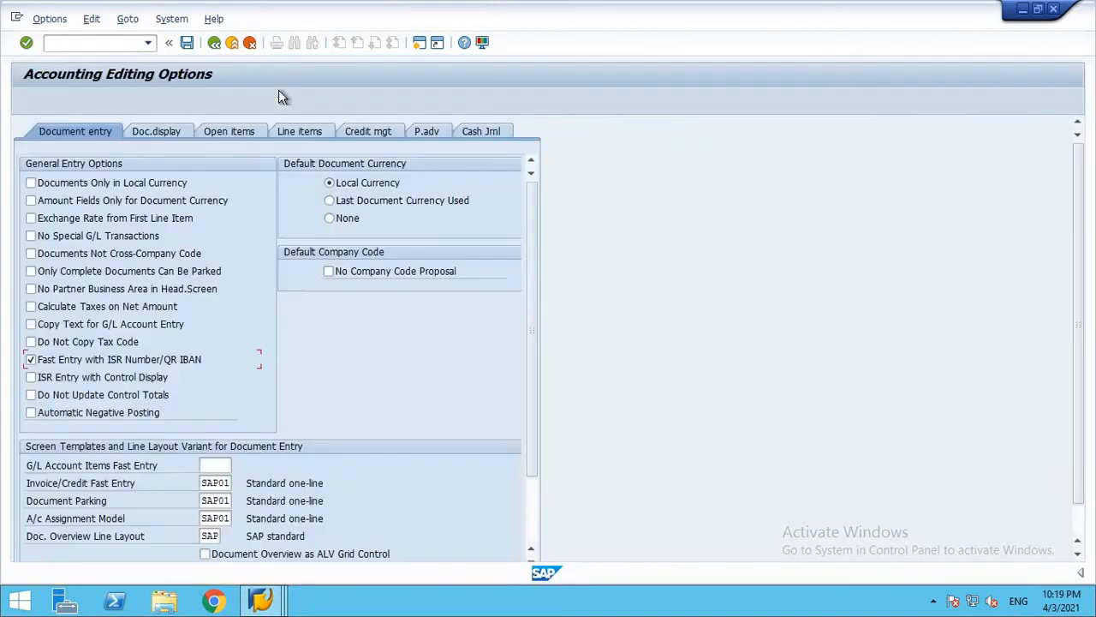
click(63, 357)
click(177, 135)
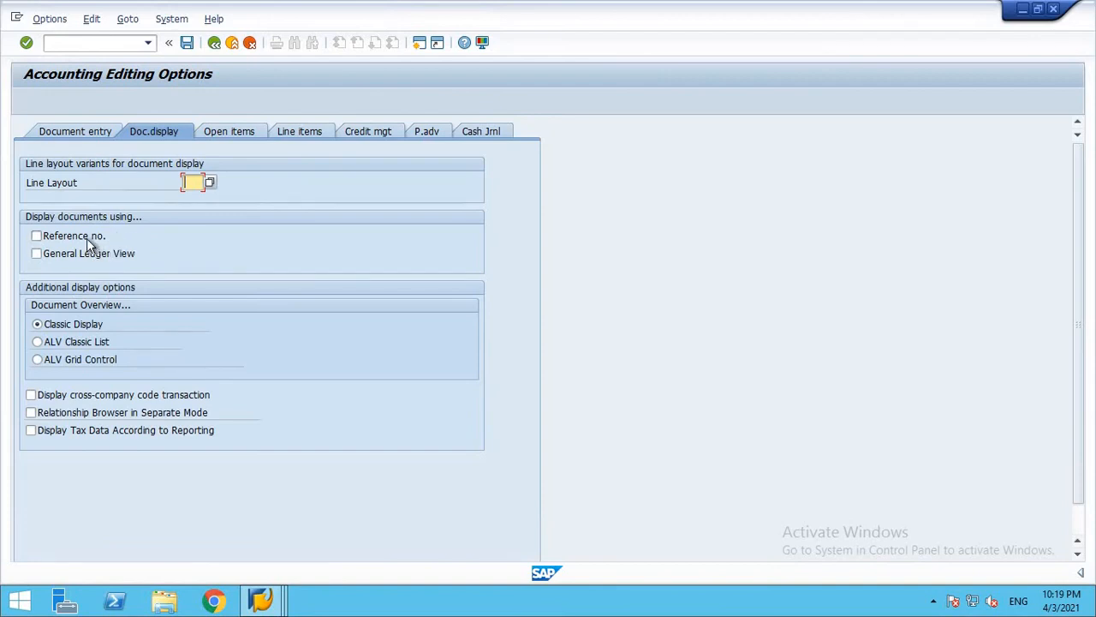
Switch to the vendor invoice session and leave the entry for the FB03 document display.
click(261, 599)
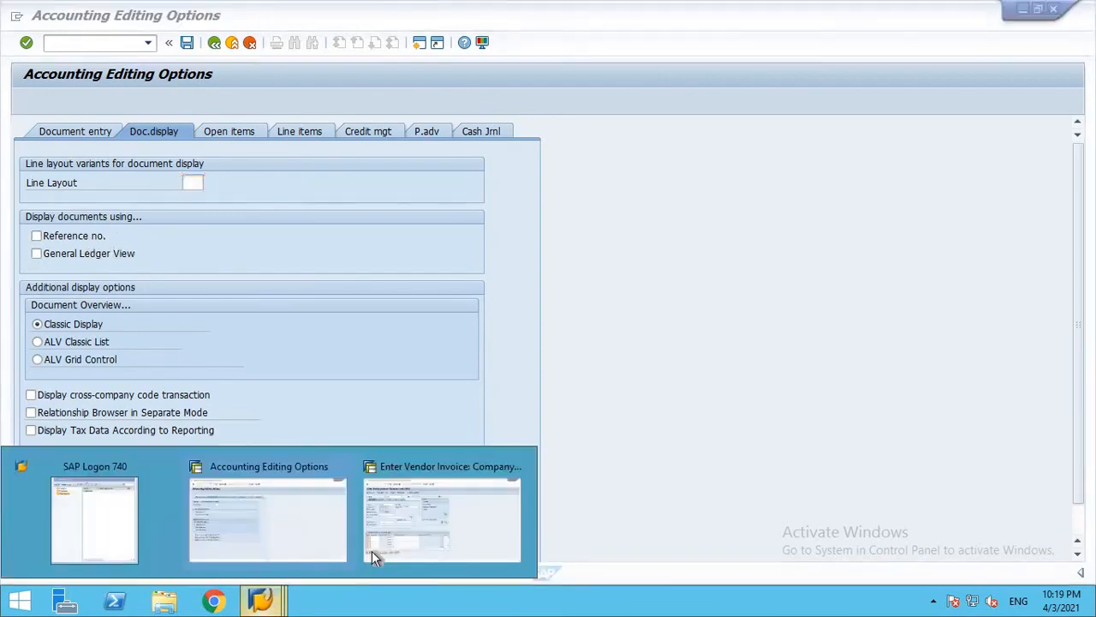
click(371, 550)
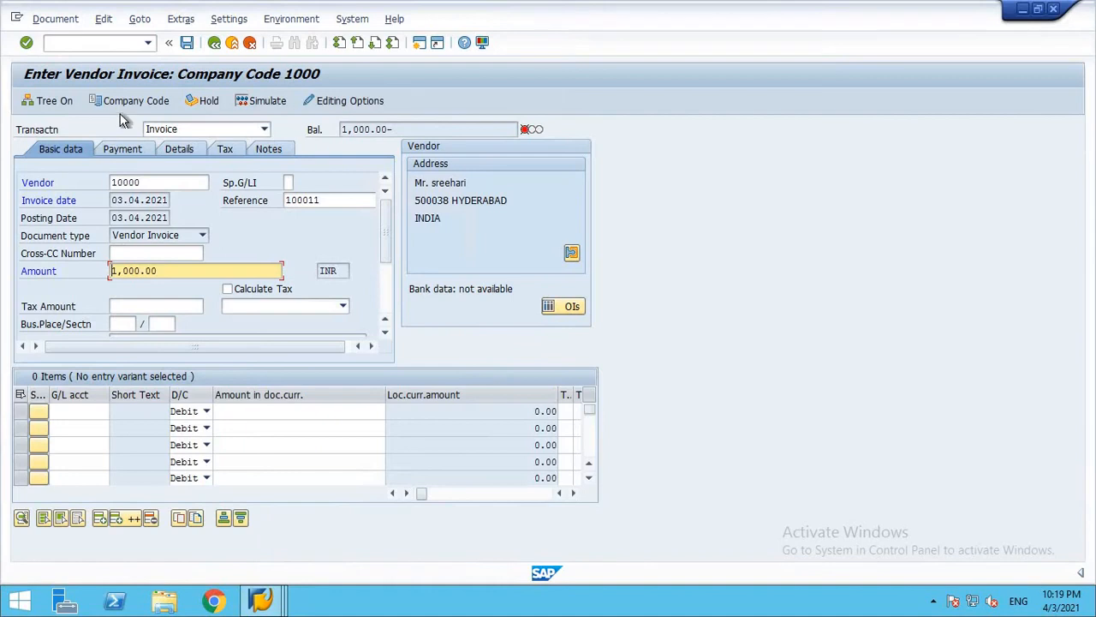
click(76, 43)
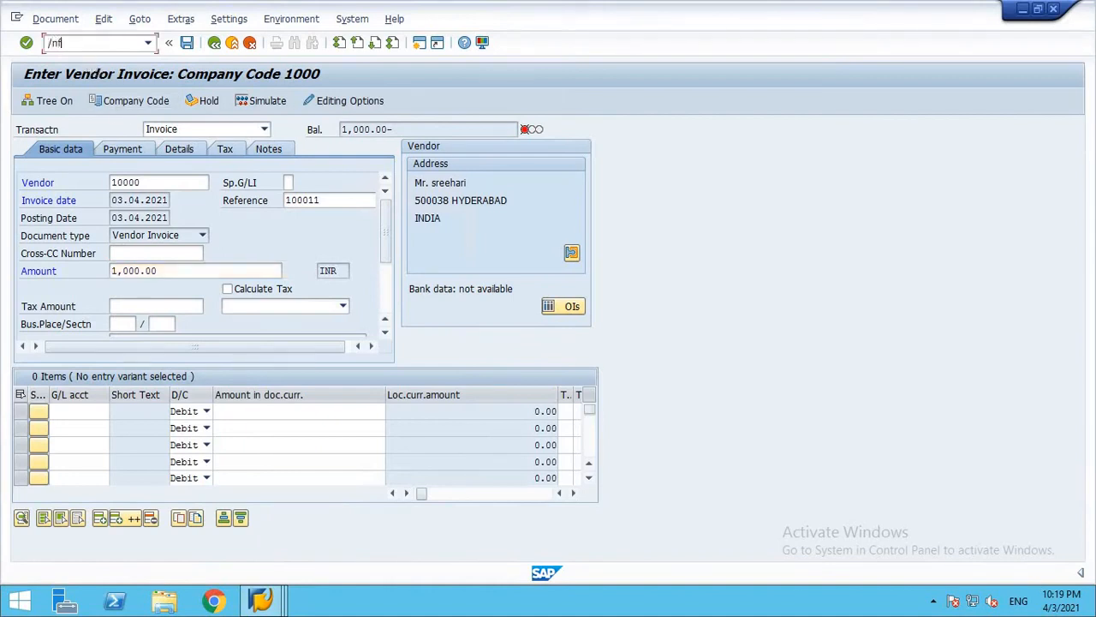
key(Return)
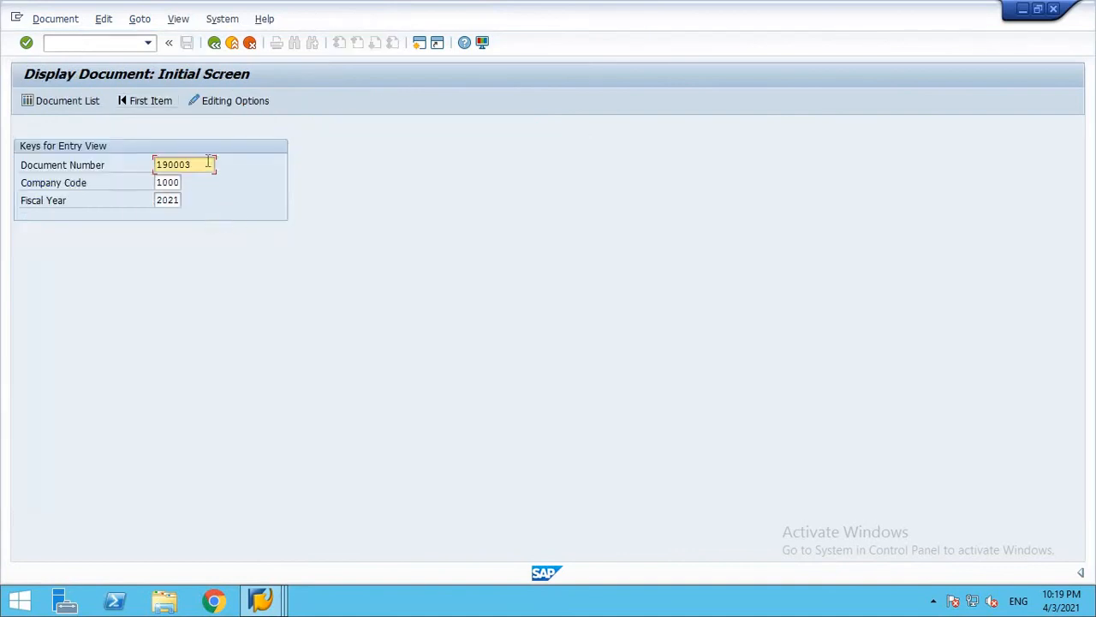
Display parked document 190003 of company code 1000 for fiscal year 2021 and return to the initial screen.
key(Return)
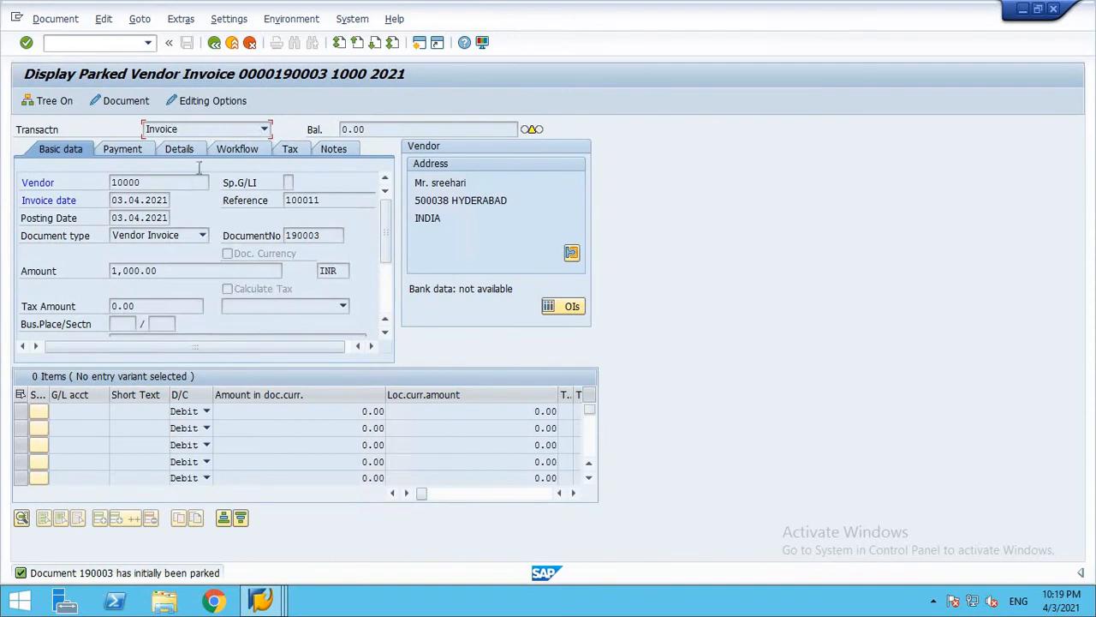
double_click(290, 236)
click(216, 44)
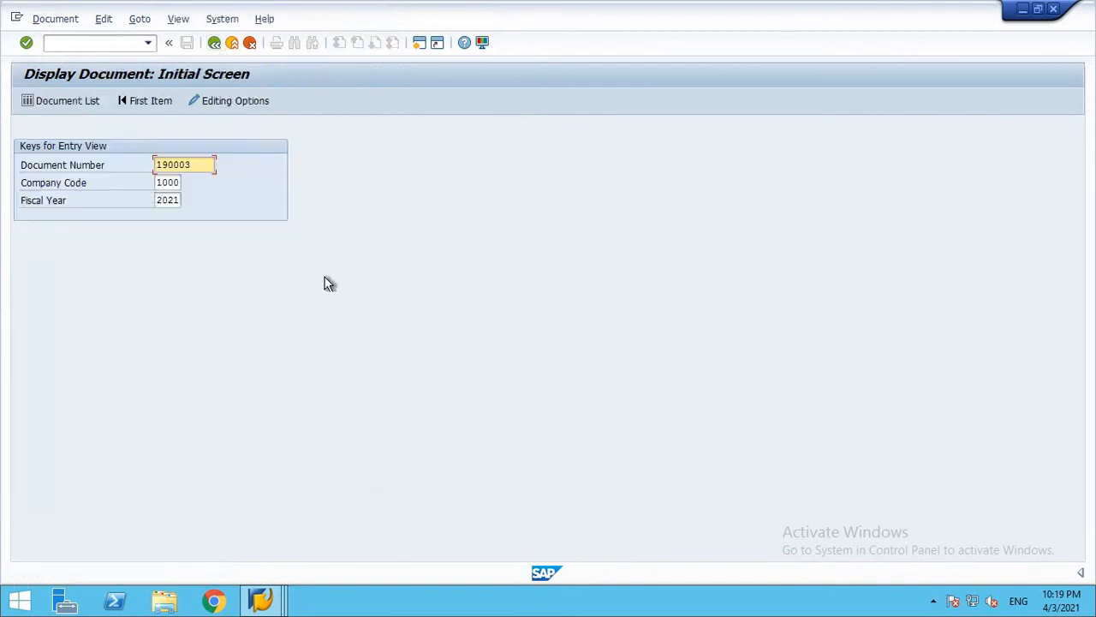
In the FB00 session, enable document display using Reference no. and save the editing options.
mouse_move(261, 600)
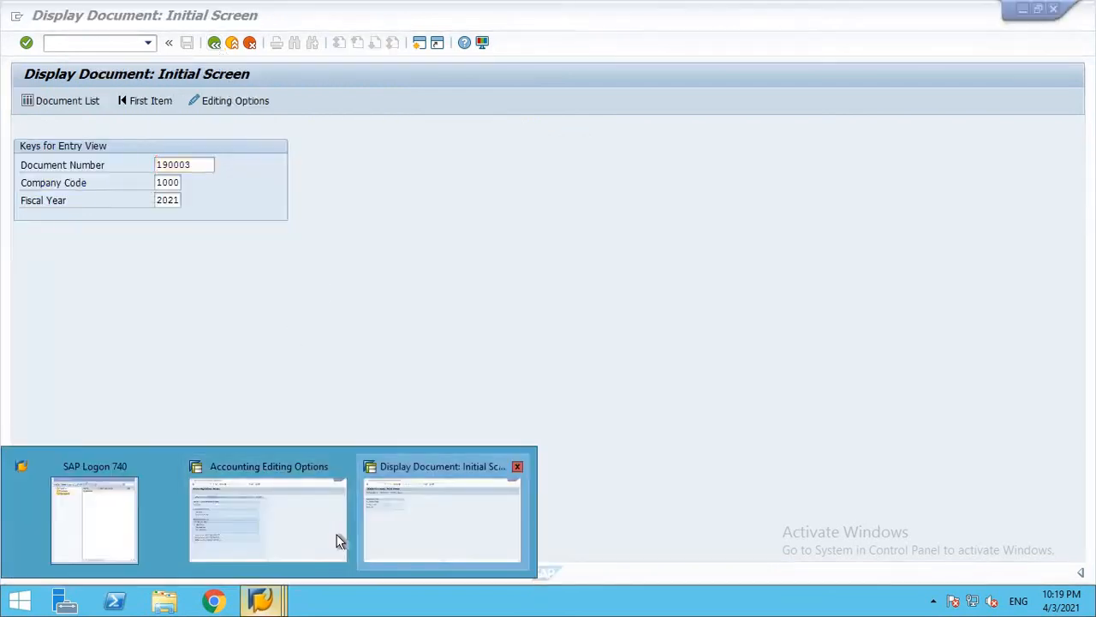
click(337, 540)
click(102, 235)
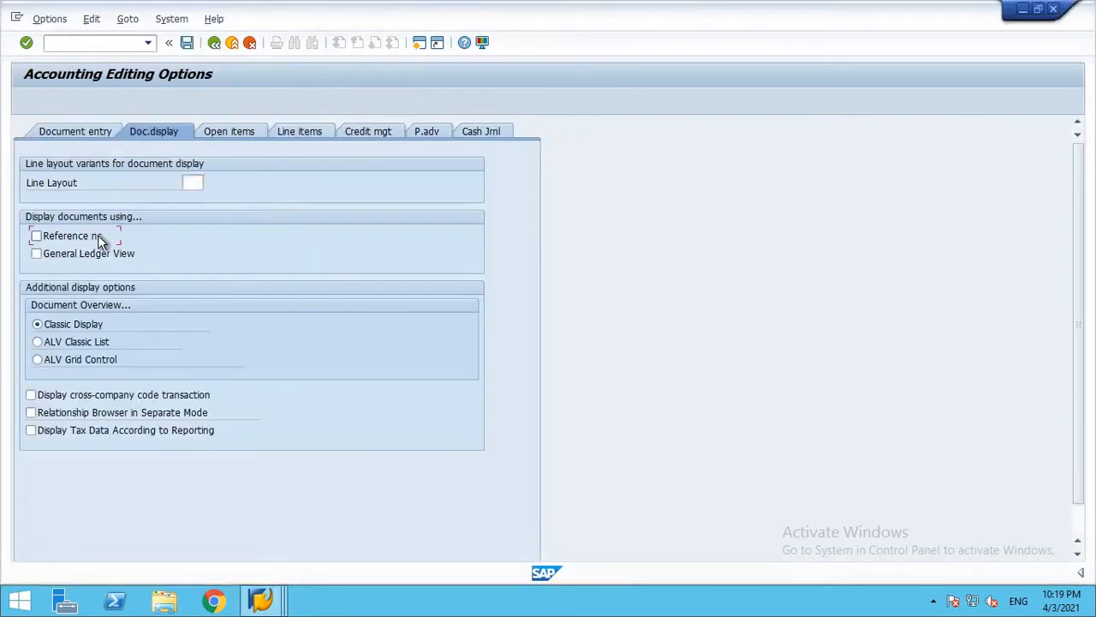
click(188, 44)
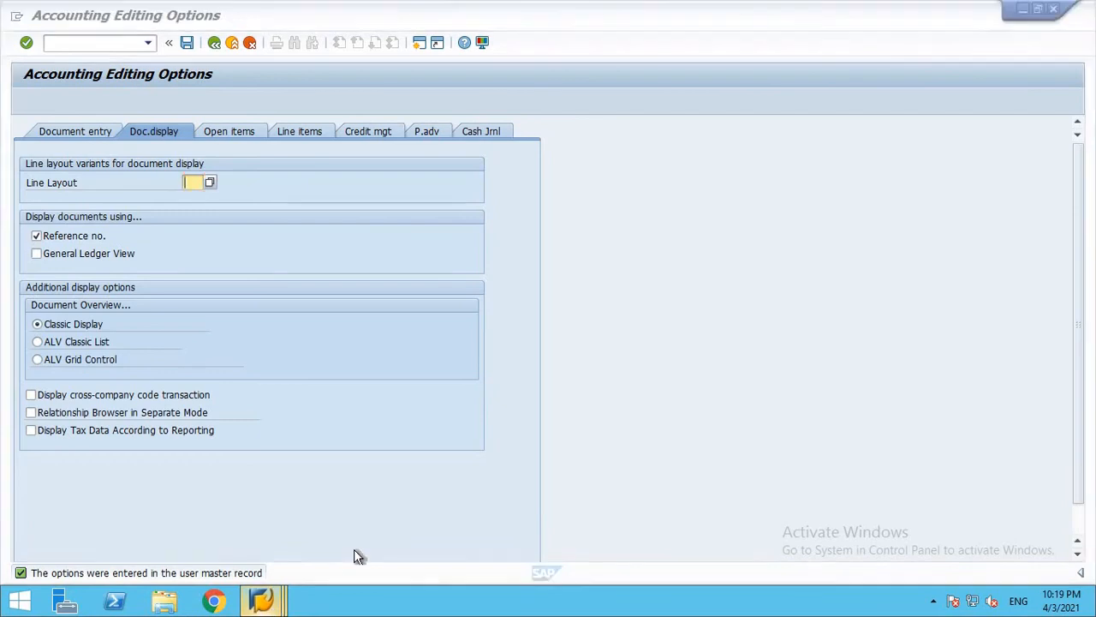
Switch to the Display Document session and restart it with FB03 to load the saved display option.
mouse_move(261, 599)
click(441, 514)
click(214, 42)
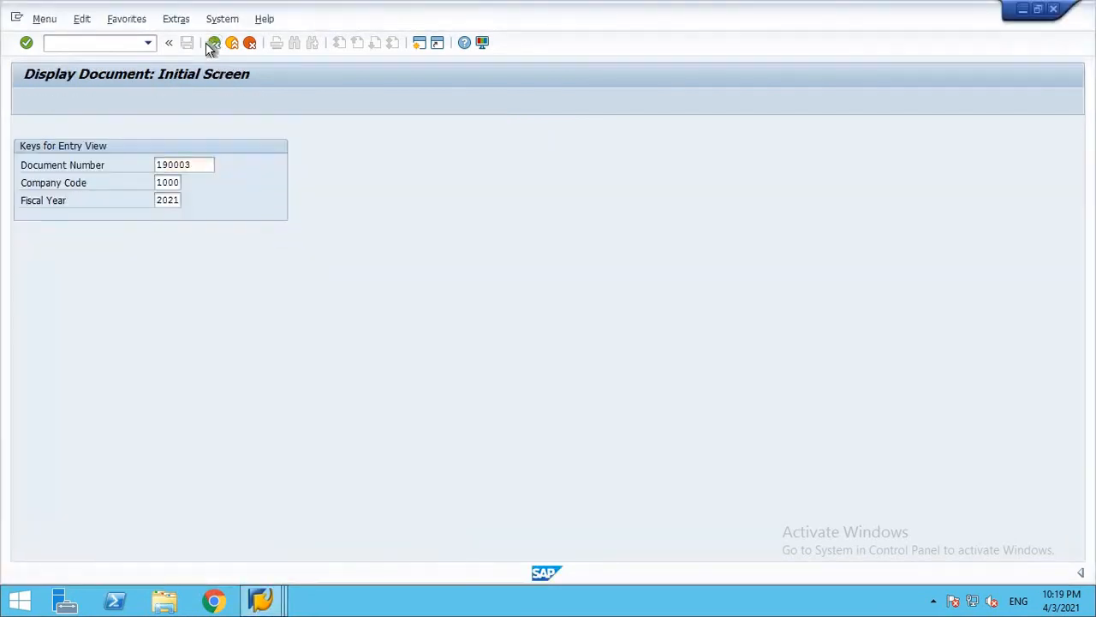
text(fb0)
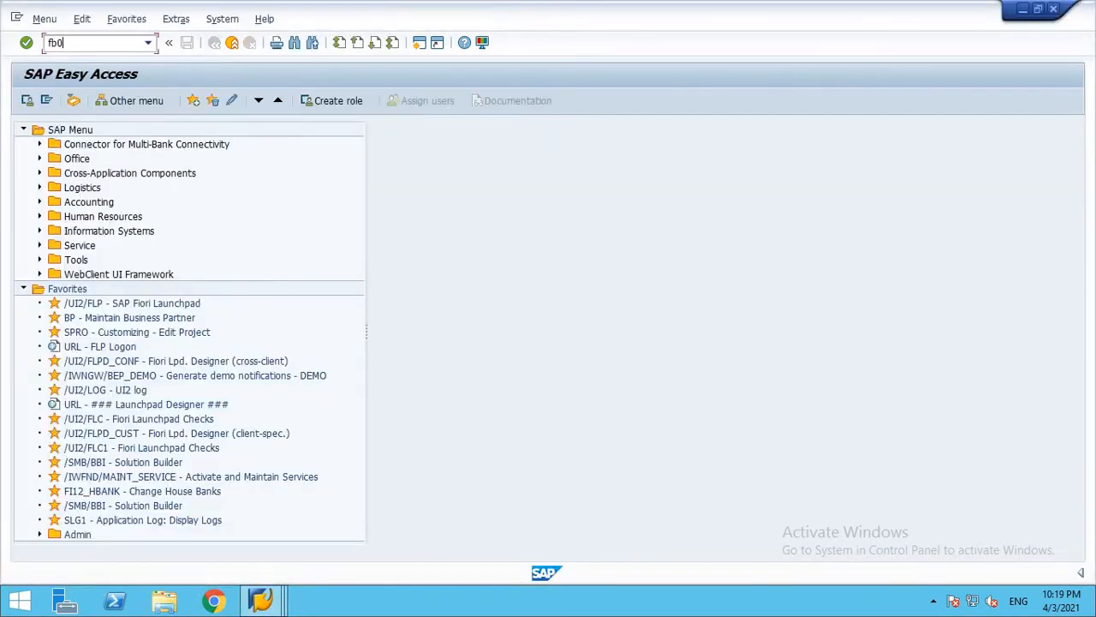
text(3)
key(Return)
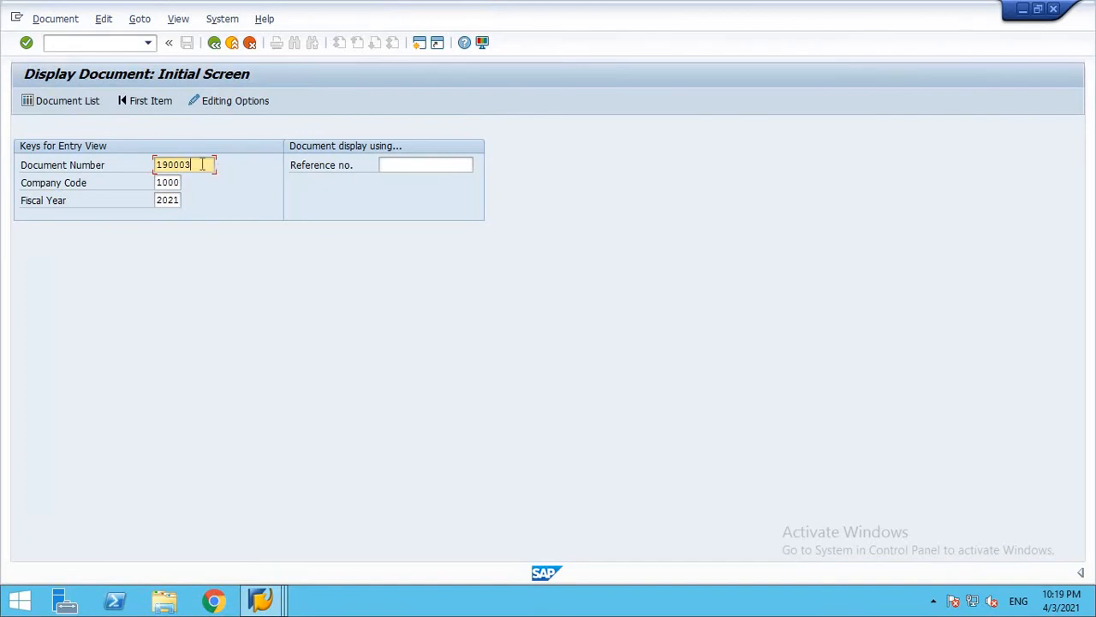
Display document 190003 to check its Reference value and return to the initial screen.
key(Return)
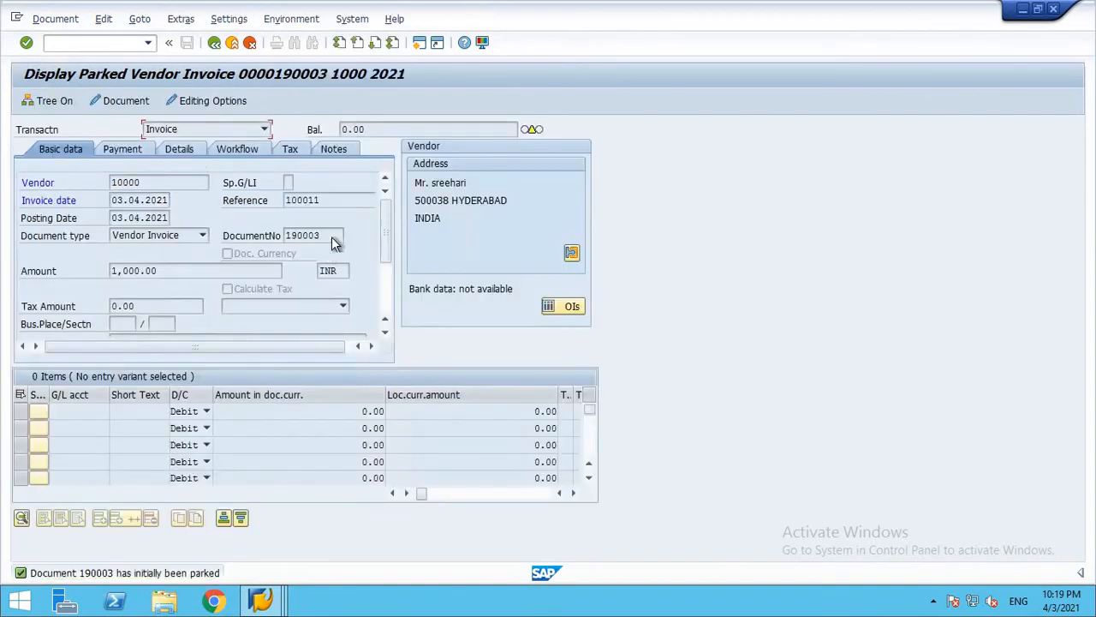
drag(320, 200, 290, 200)
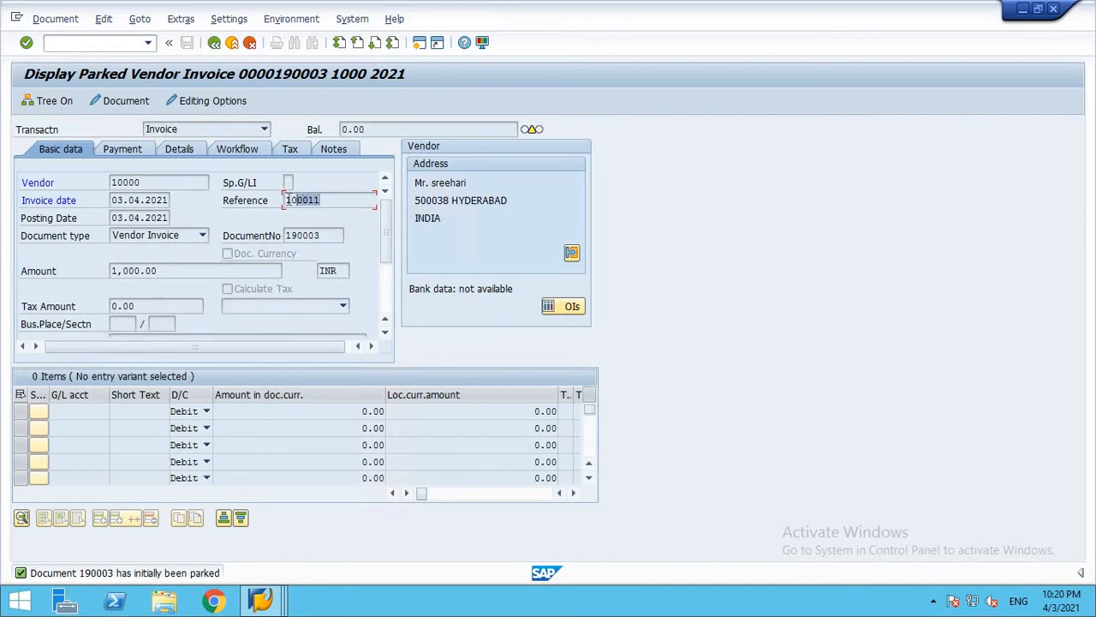
click(214, 42)
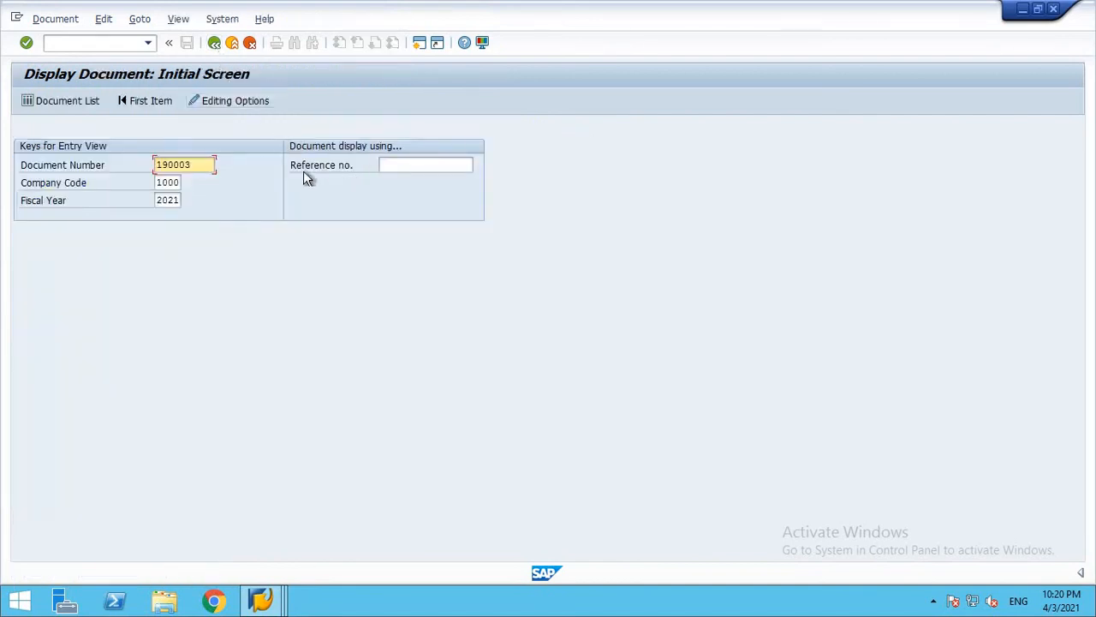
key(Delete)
click(436, 167)
text(Message no. F500)
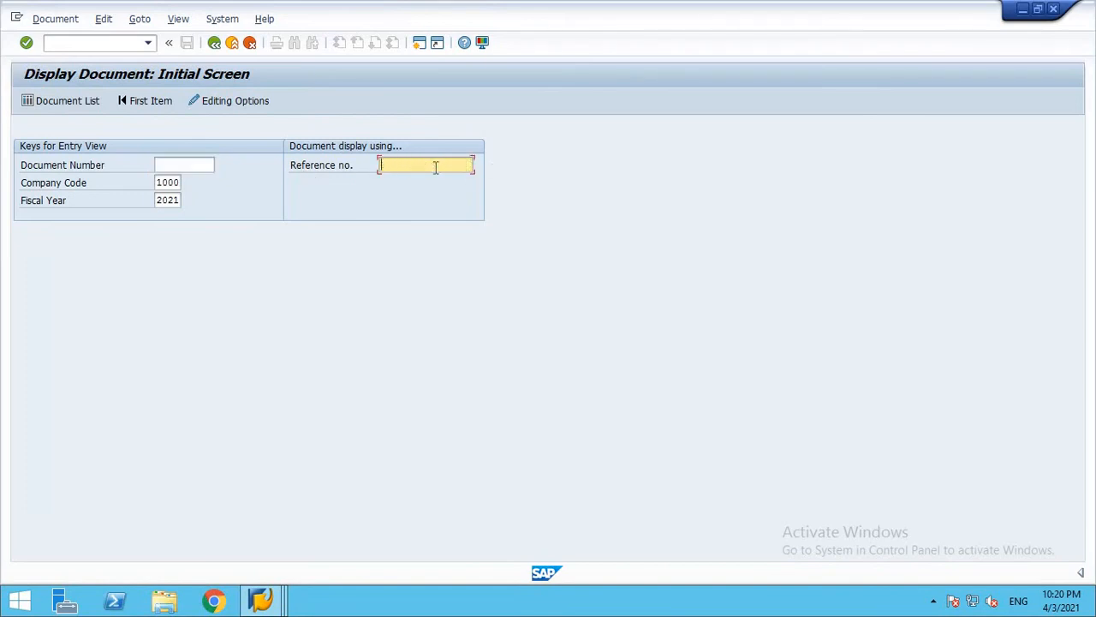
click(192, 163)
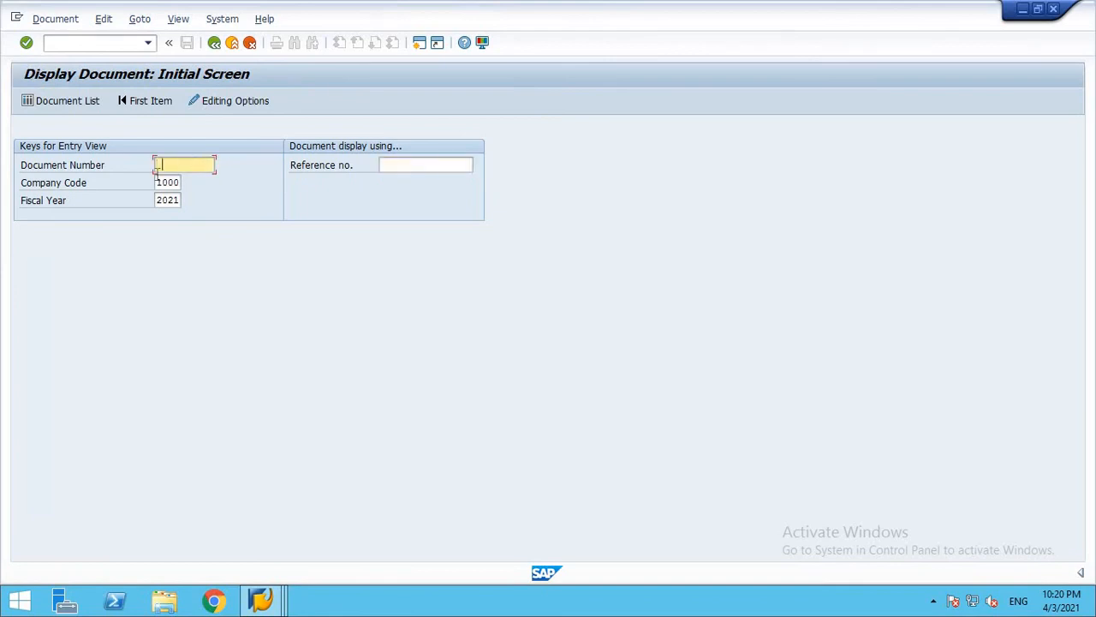
click(214, 42)
Restart FB03, redisplay document 190003 to look up its reference and go back to the initial screen.
text(fb0)
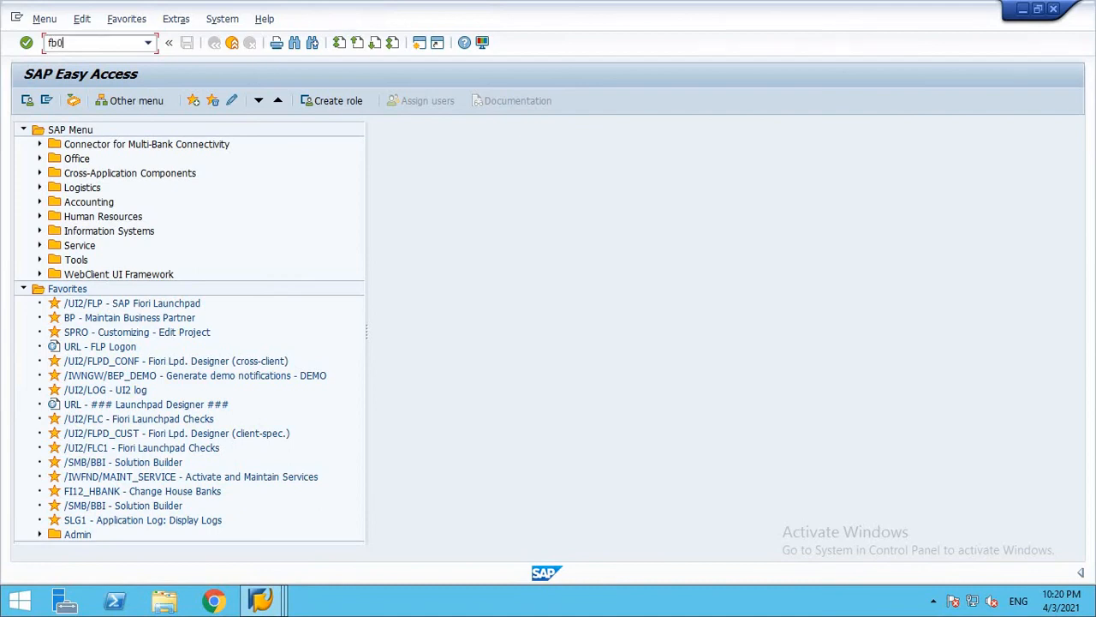
text(3)
key(Return)
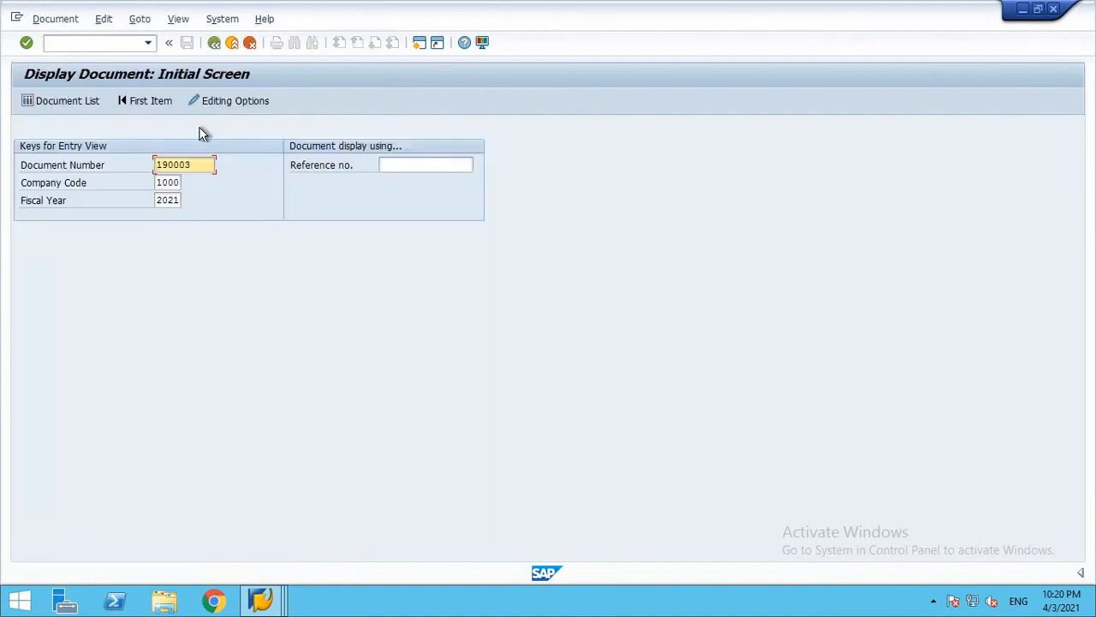
key(Return)
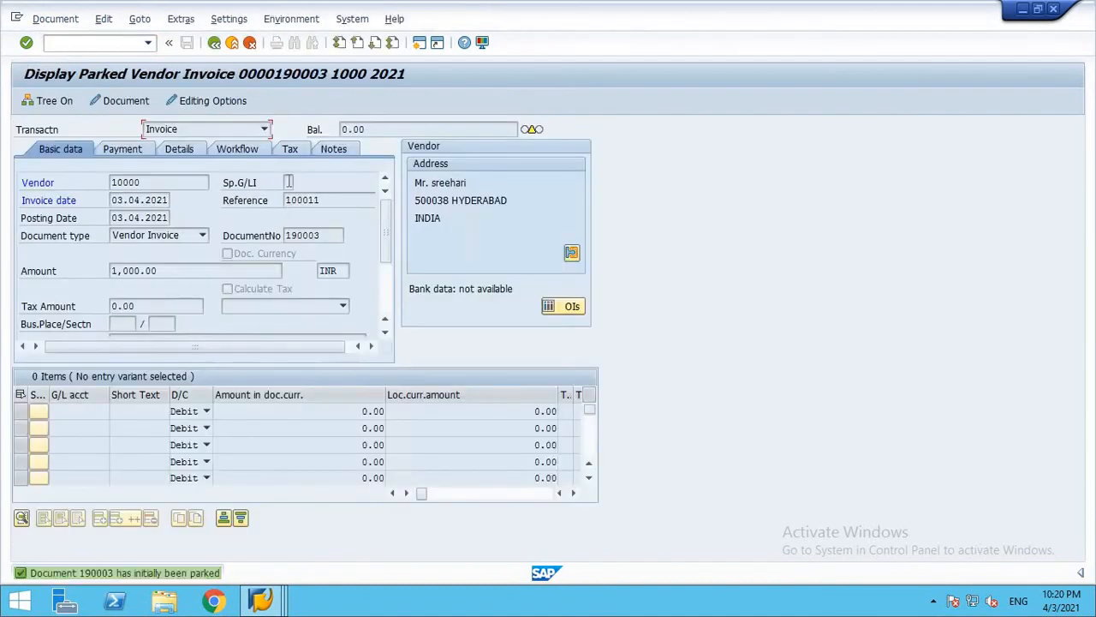
click(214, 42)
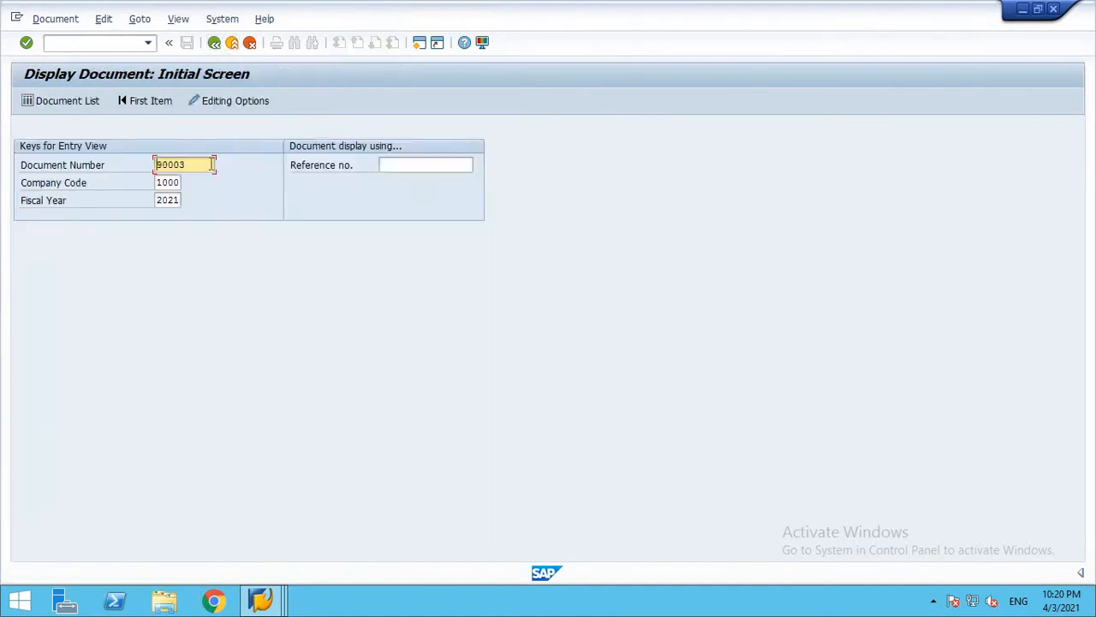
Clear the document number, display the document using reference number 100011 and return to the initial screen.
key(Tab)
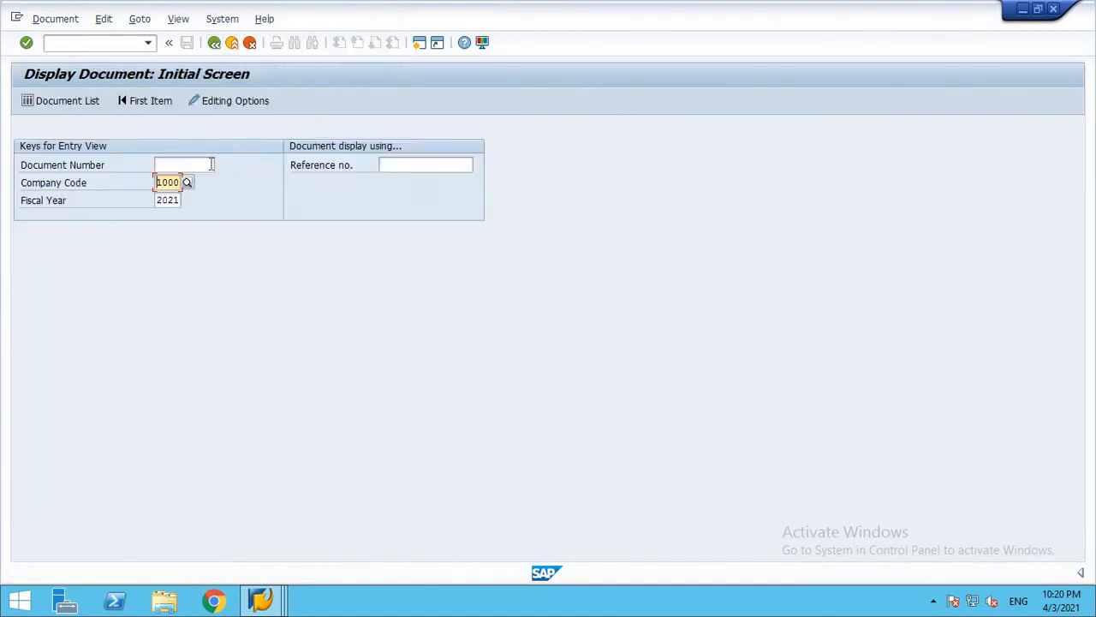
click(433, 169)
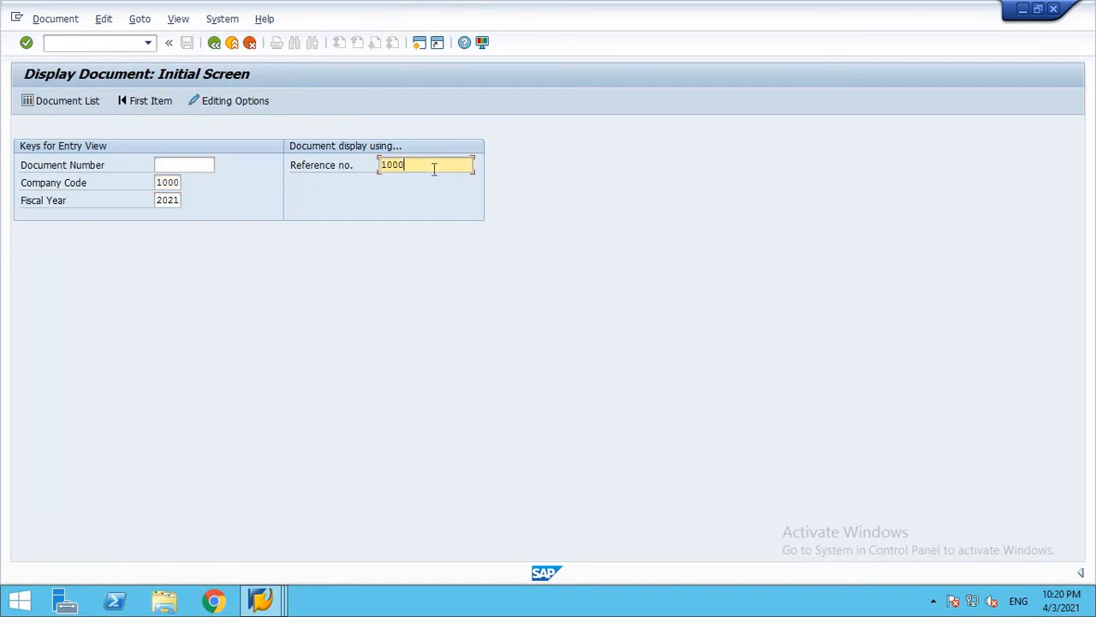
key(Return)
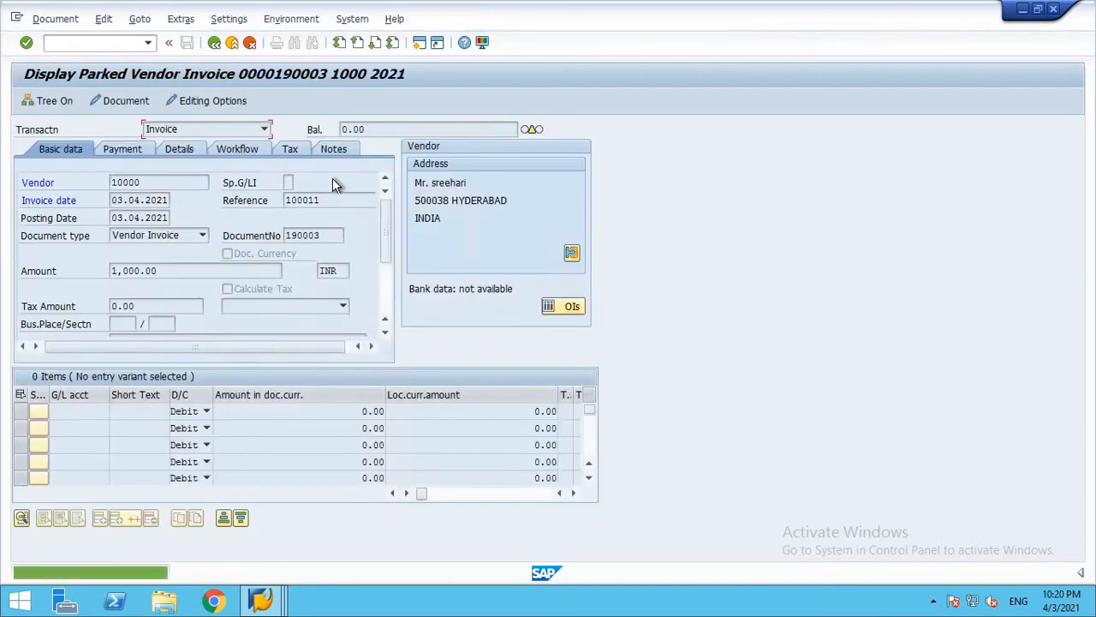
click(216, 43)
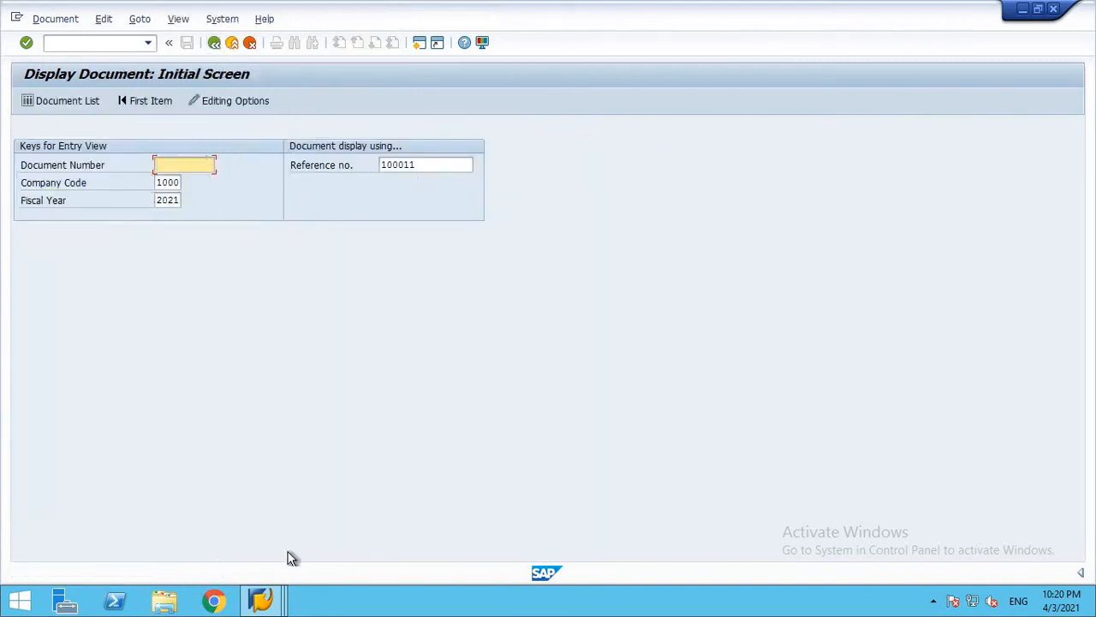
In the Accounting Editing Options session, clear Reference no. for document display and set the line item selection to go to Document overview.
mouse_move(264, 602)
click(313, 531)
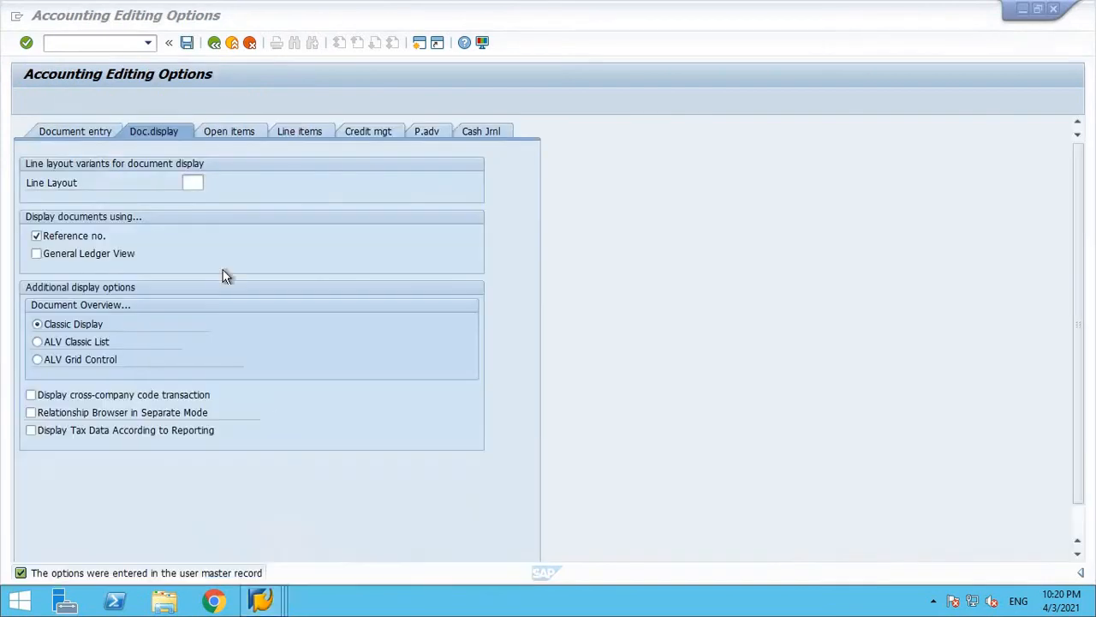
click(101, 232)
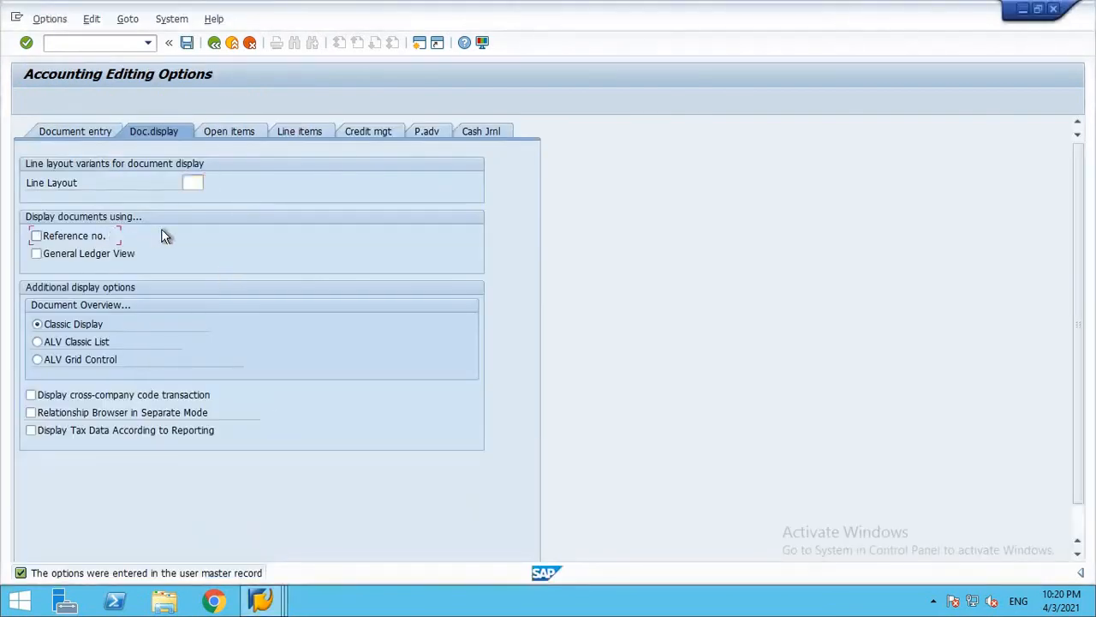
click(249, 135)
click(288, 135)
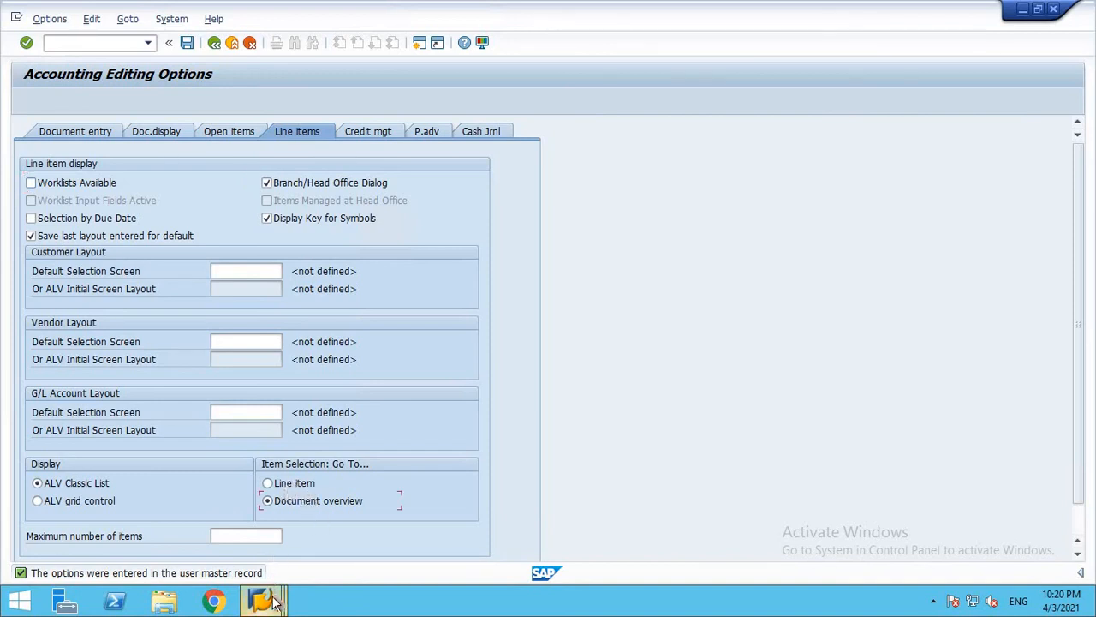
Switch to the Display Document session, start FBL1N and list the preset vendor's open items in company code 1000.
mouse_move(262, 600)
click(417, 536)
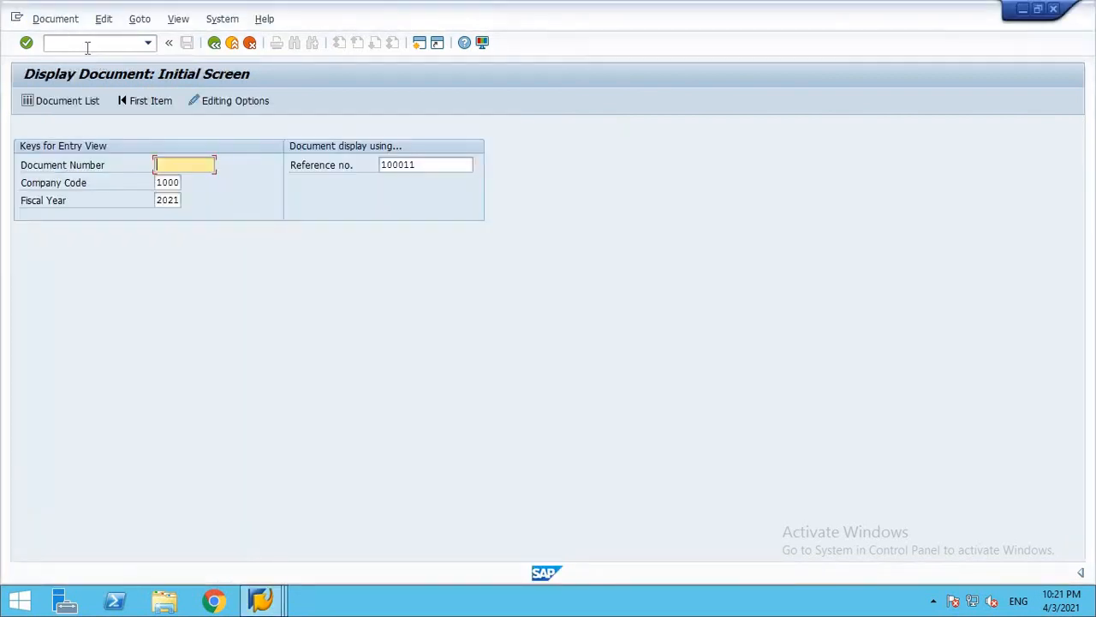
click(87, 48)
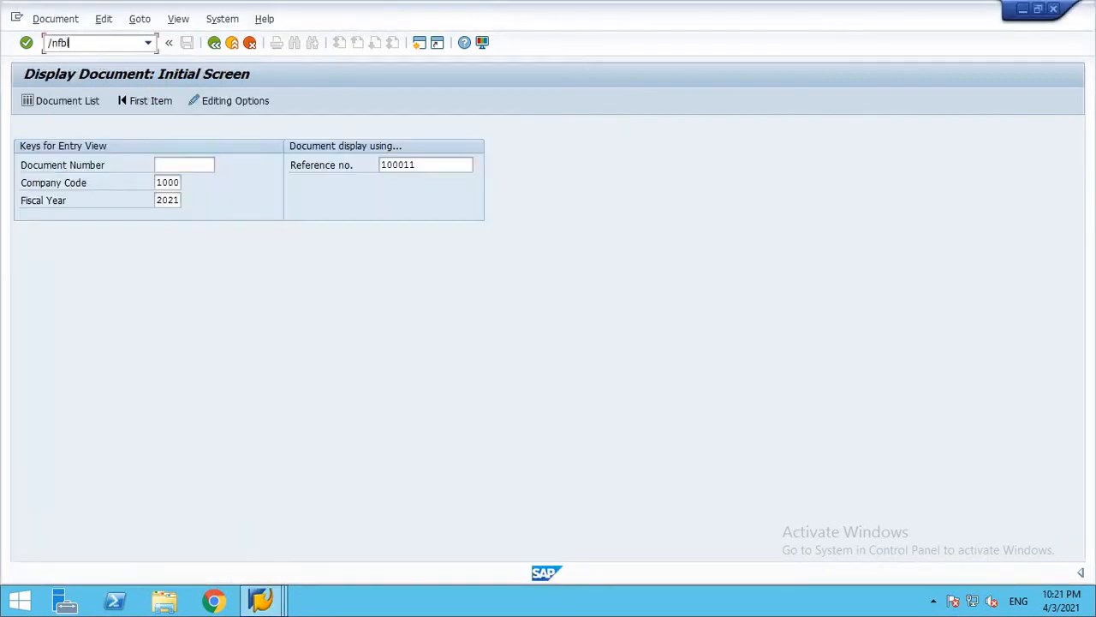
text(/nfbl1n)
key(Return)
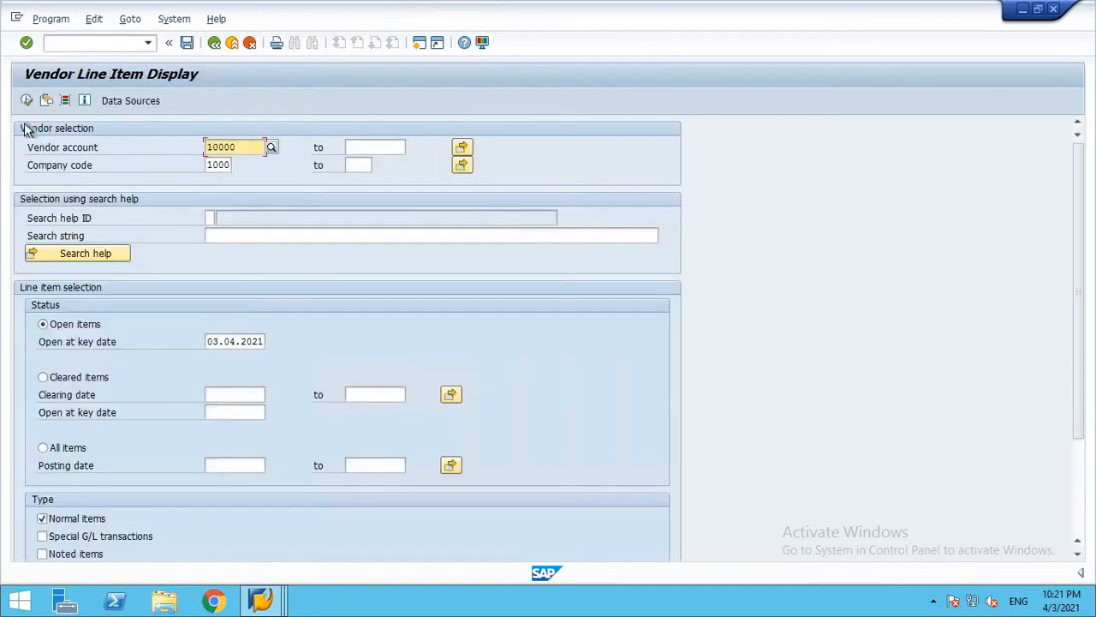
click(27, 101)
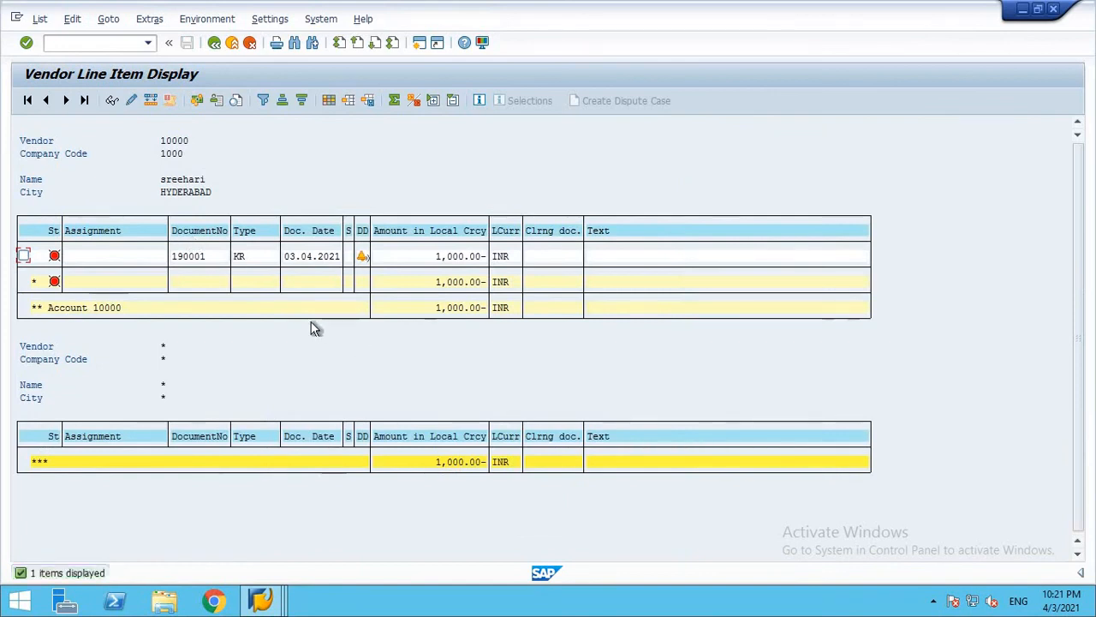
Display the data entry view of document 190001 from the vendor list and return to the list.
double_click(291, 257)
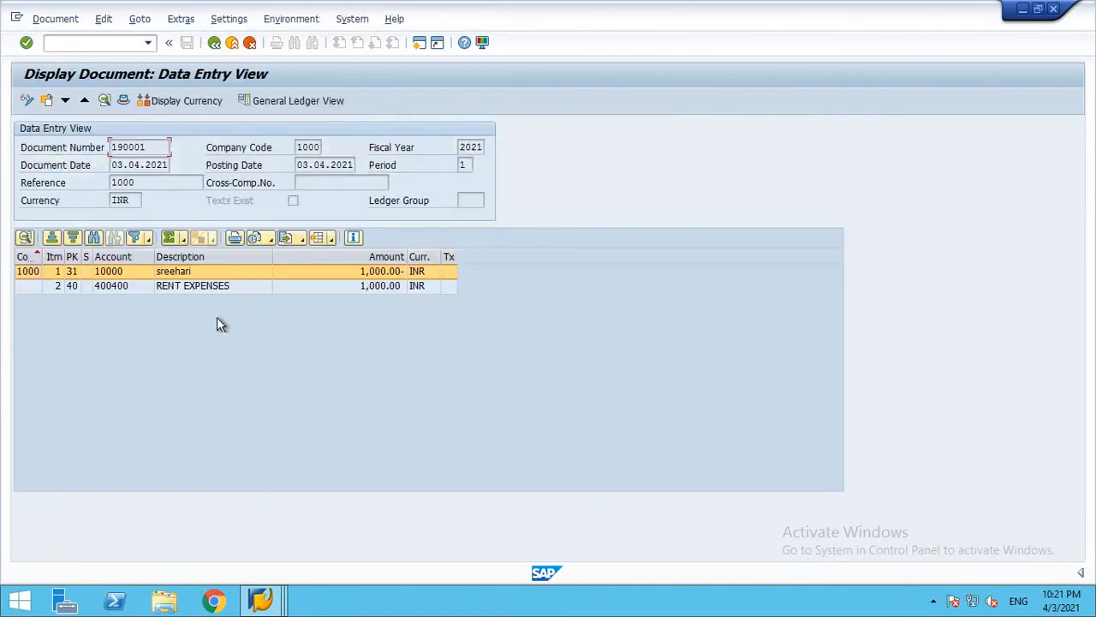
click(217, 317)
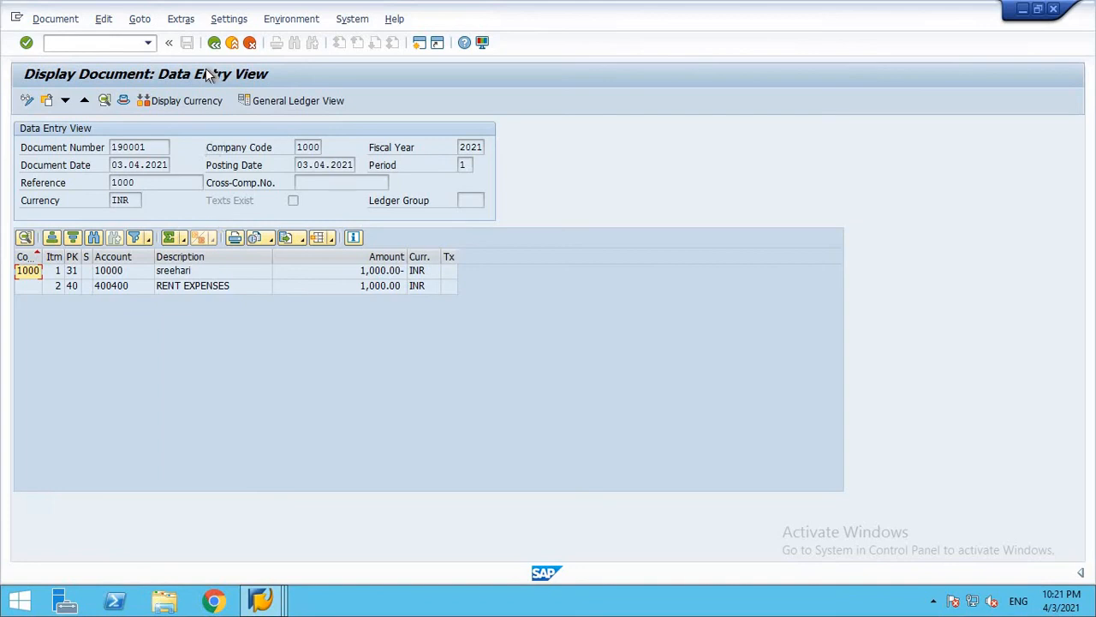
click(214, 44)
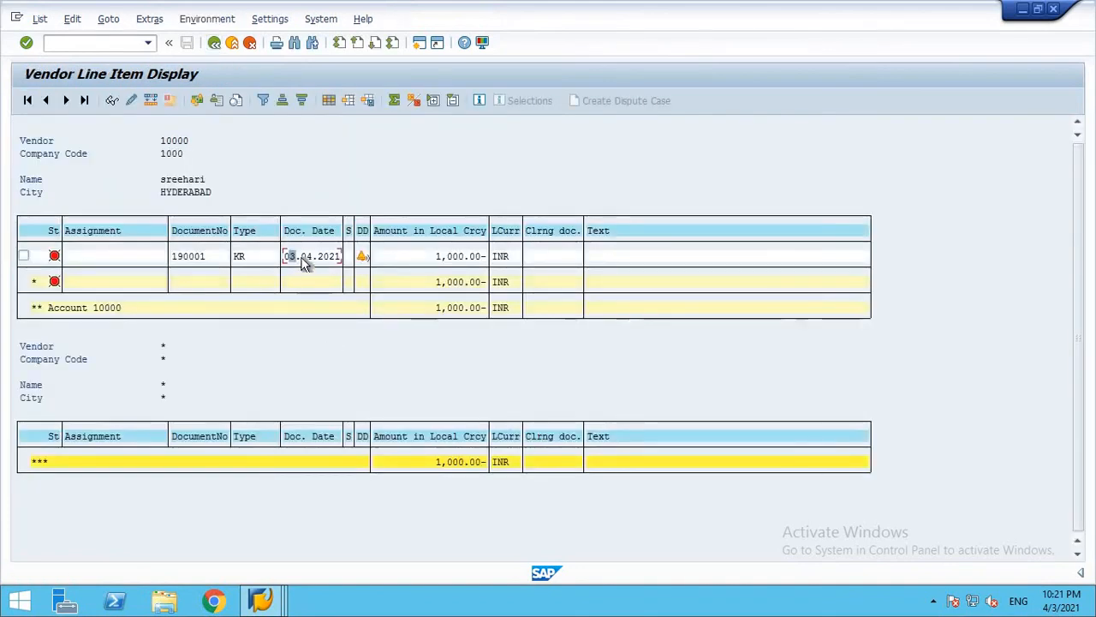
Open the line item detail of document 190001 twice, returning to the vendor list each time.
double_click(301, 263)
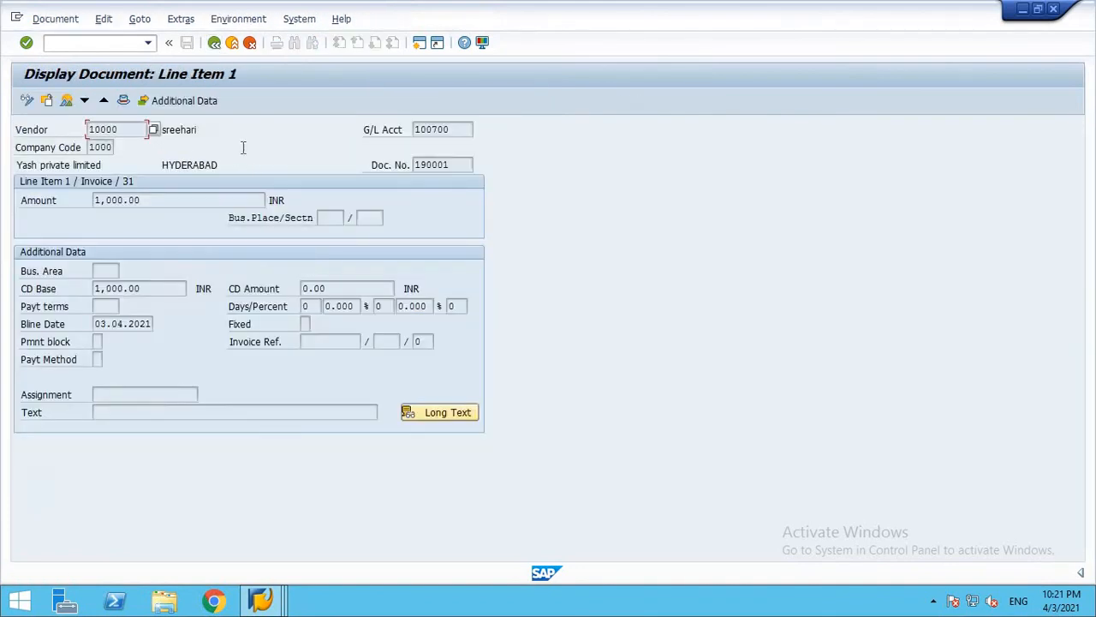
click(215, 43)
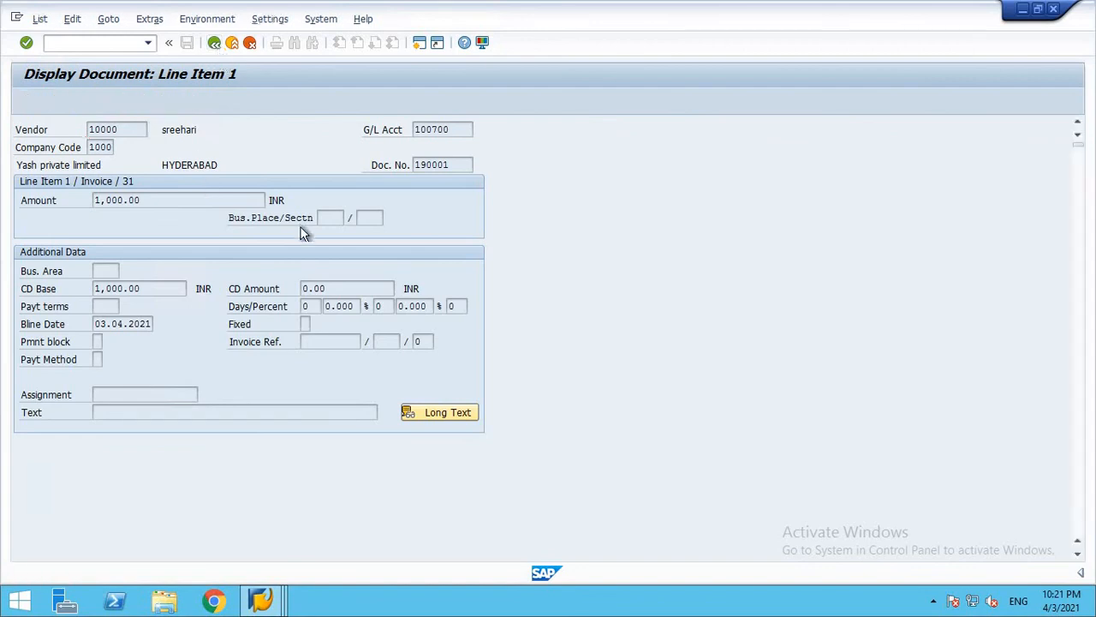
double_click(301, 255)
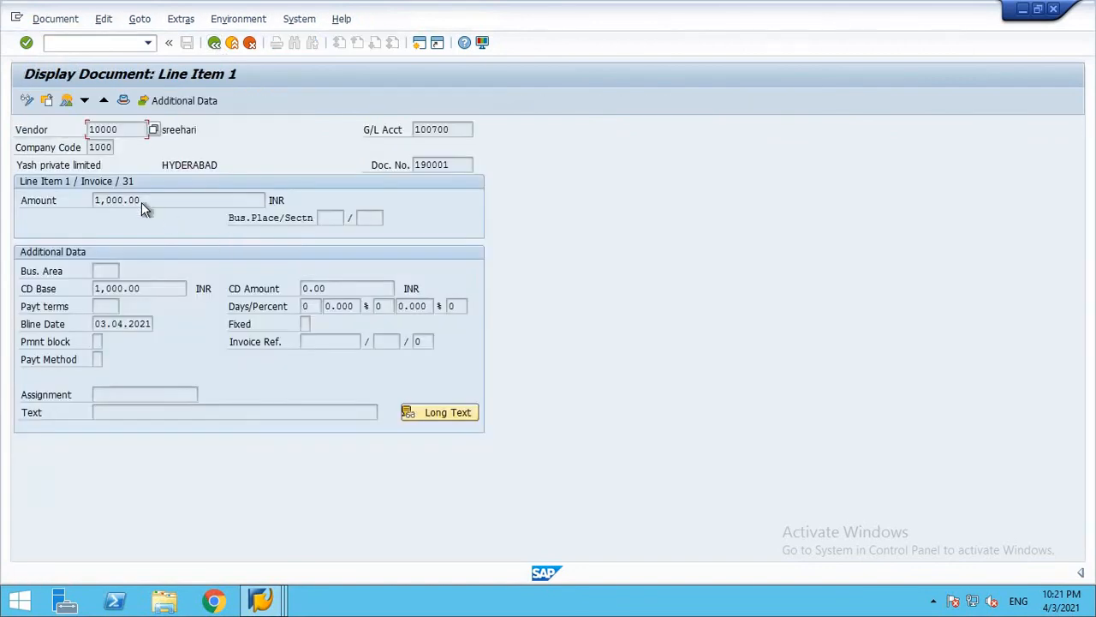
click(215, 42)
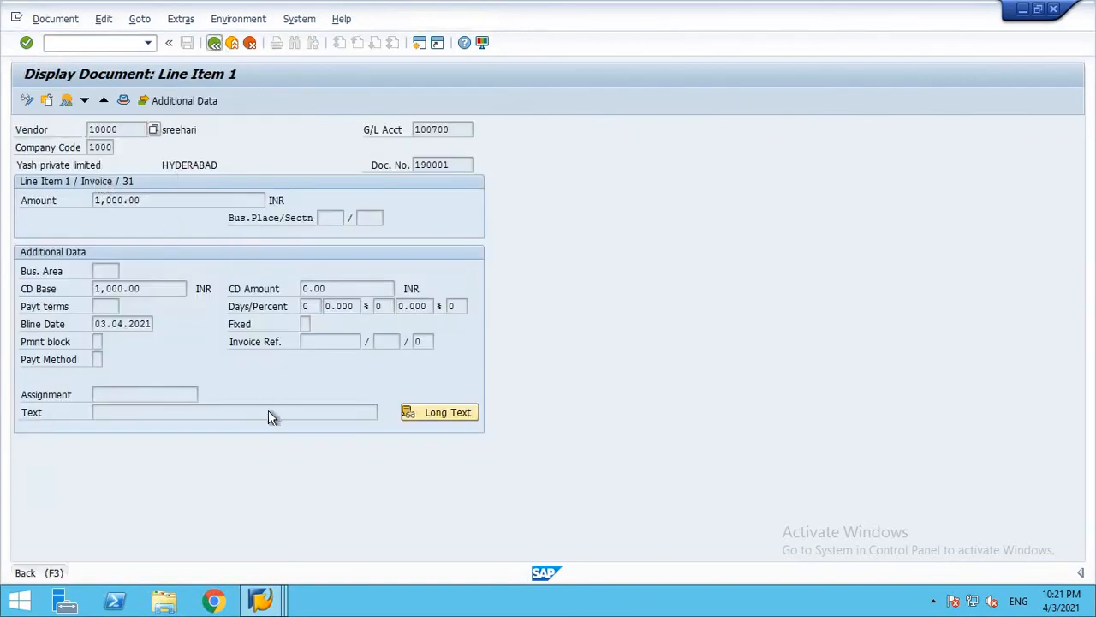
Switch to Accounting Editing Options, set the item selection to go to Line item and save the options.
mouse_move(265, 601)
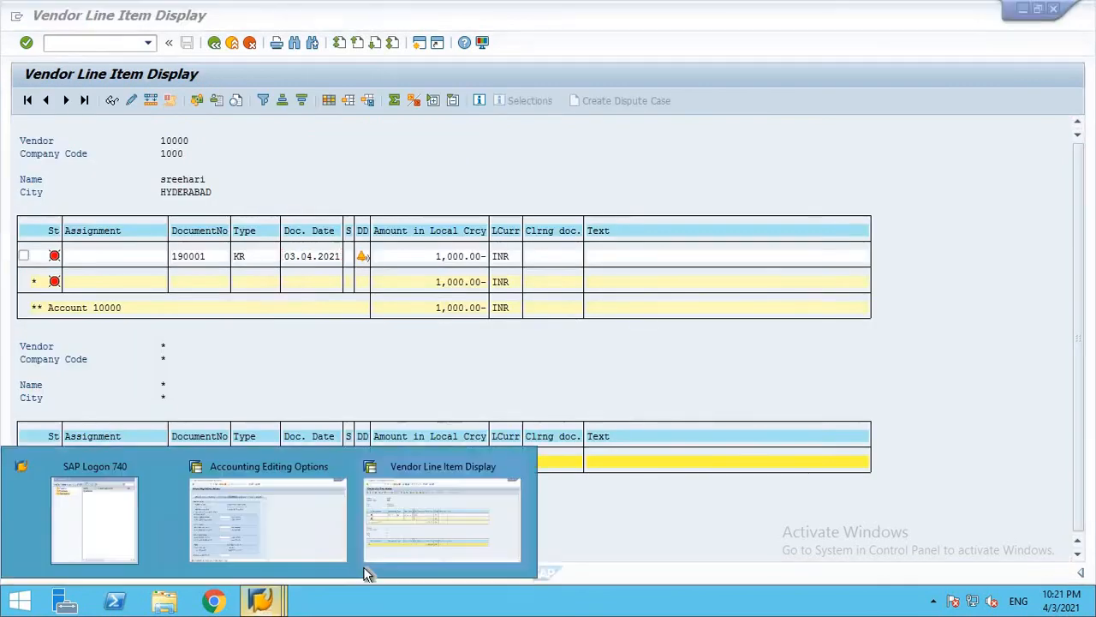
click(286, 528)
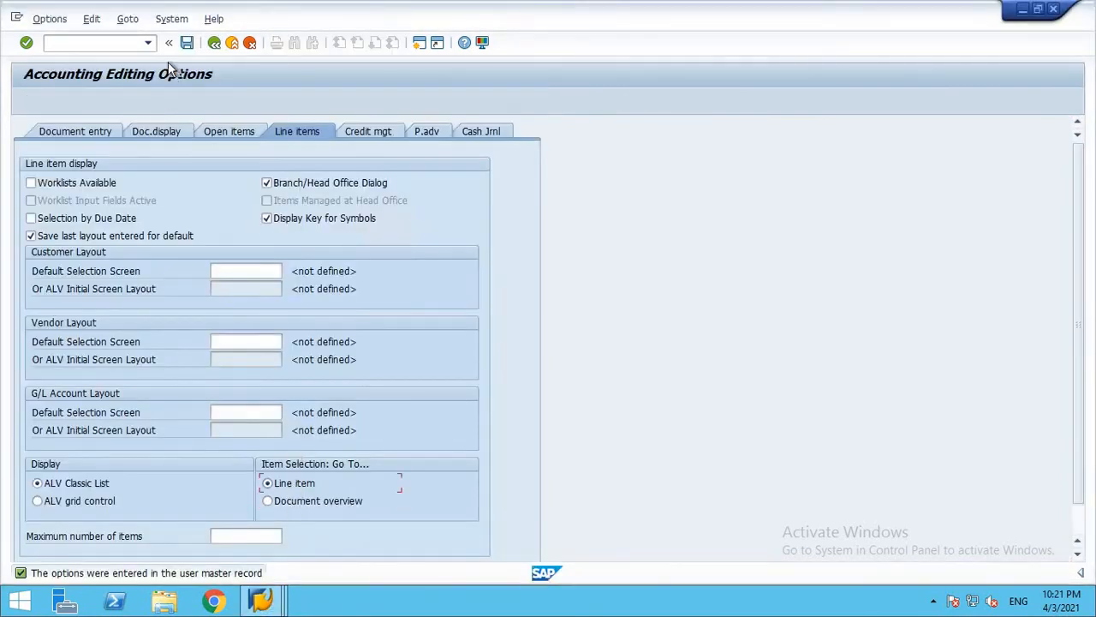
click(246, 271)
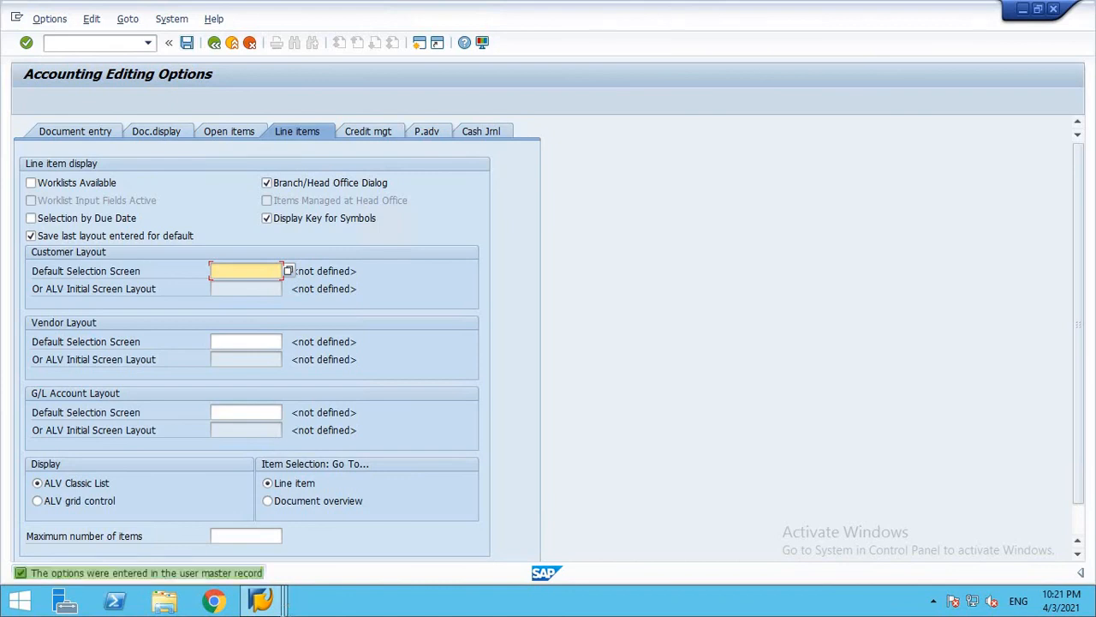
Switch back to the vendor list, check what opens for document 190001 and leave the transaction for SAP Easy Access.
mouse_move(262, 601)
click(433, 551)
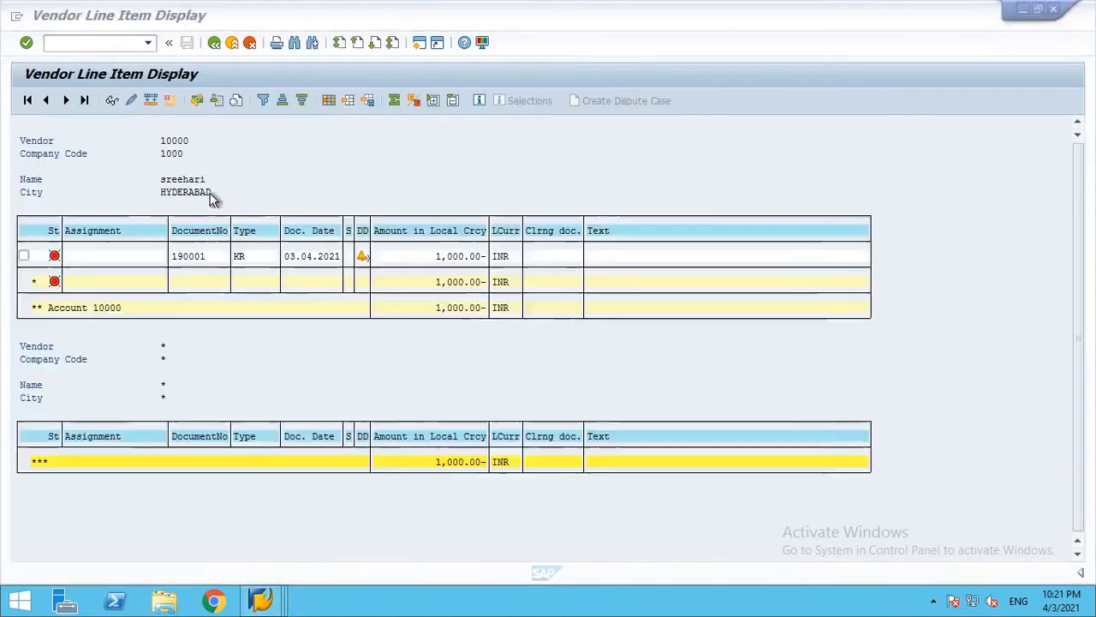
double_click(275, 257)
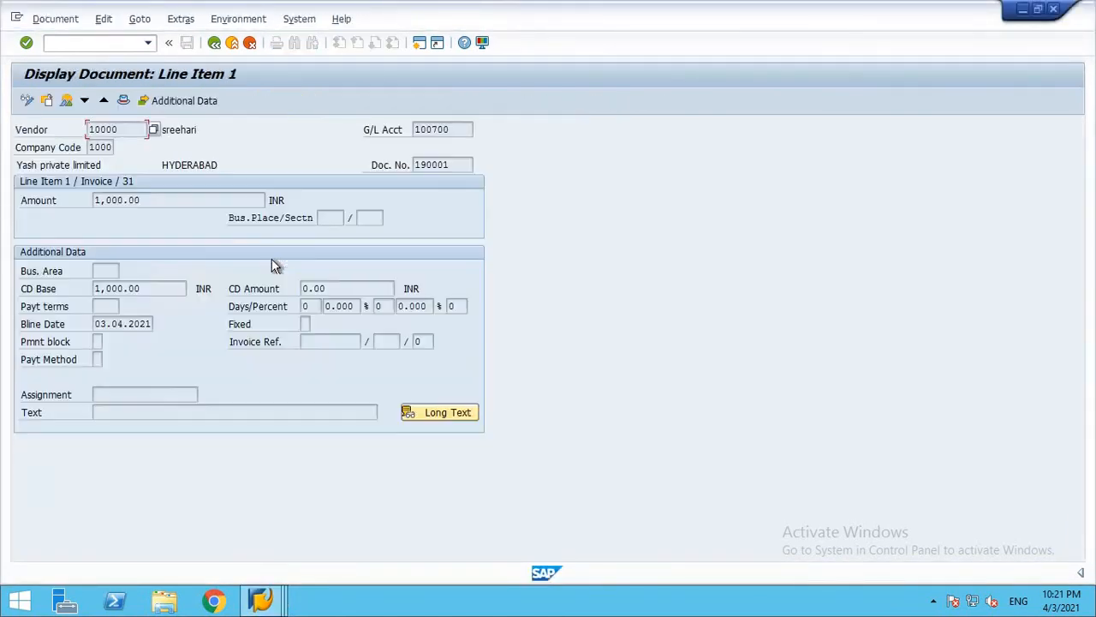
click(215, 43)
click(215, 43)
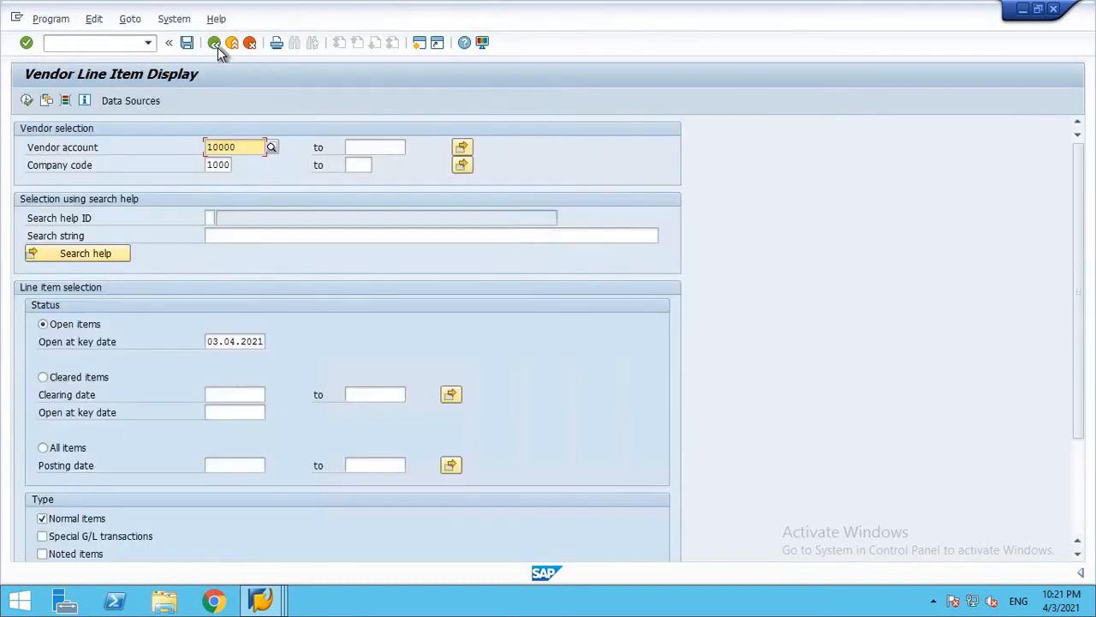
click(215, 43)
Rerun FBL1N for the preset vendor and call up the document overview of 190001 from its line item.
text(fbl)
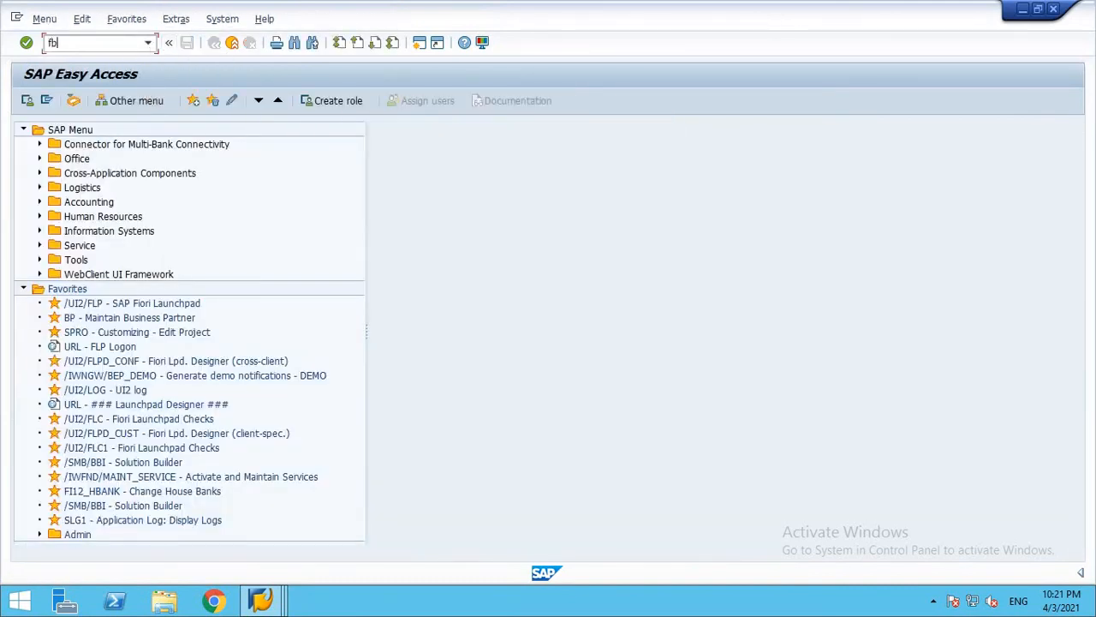
text(1n)
key(Return)
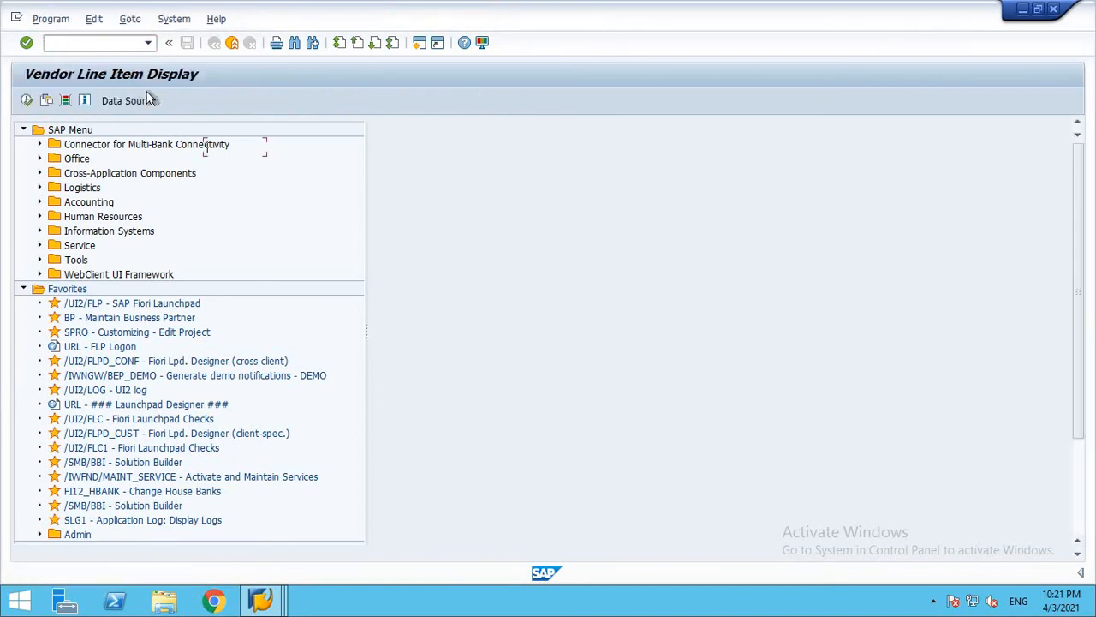
click(26, 101)
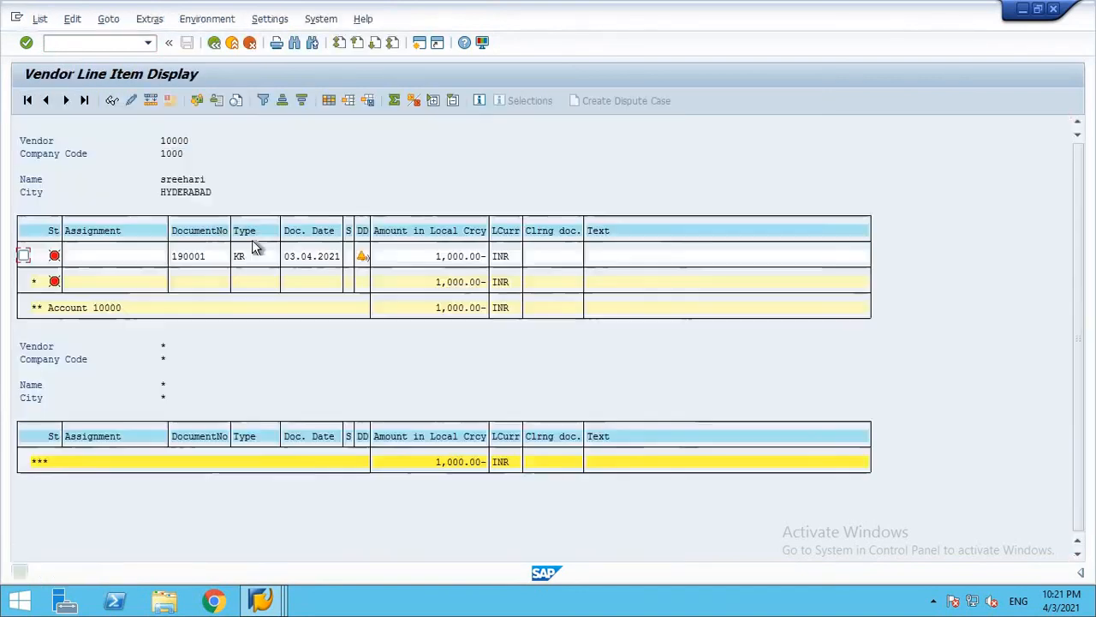
double_click(243, 261)
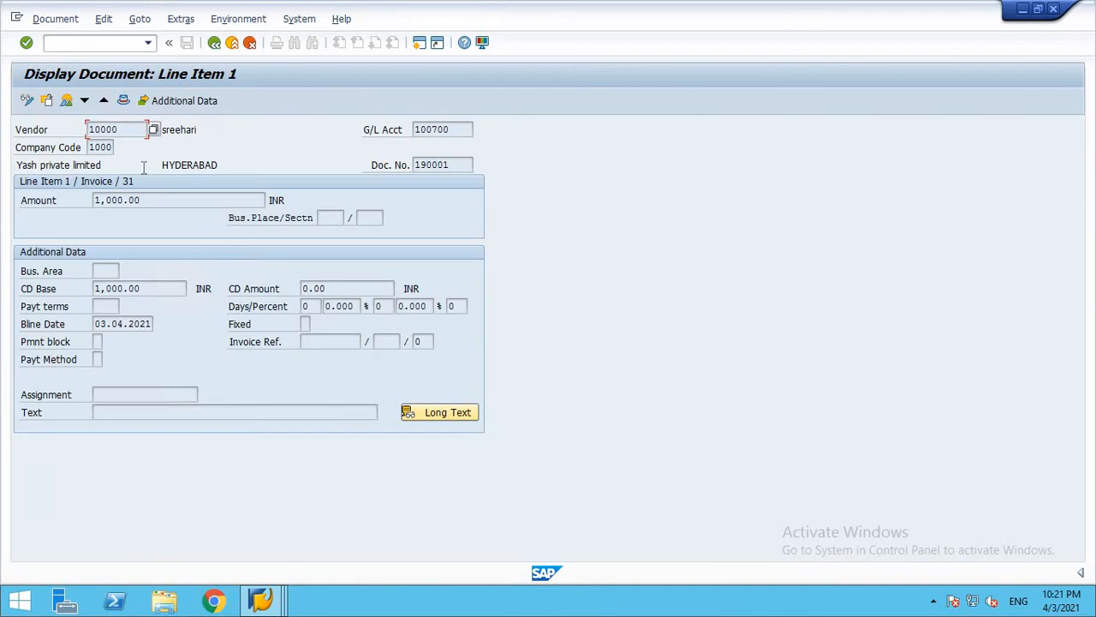
click(67, 101)
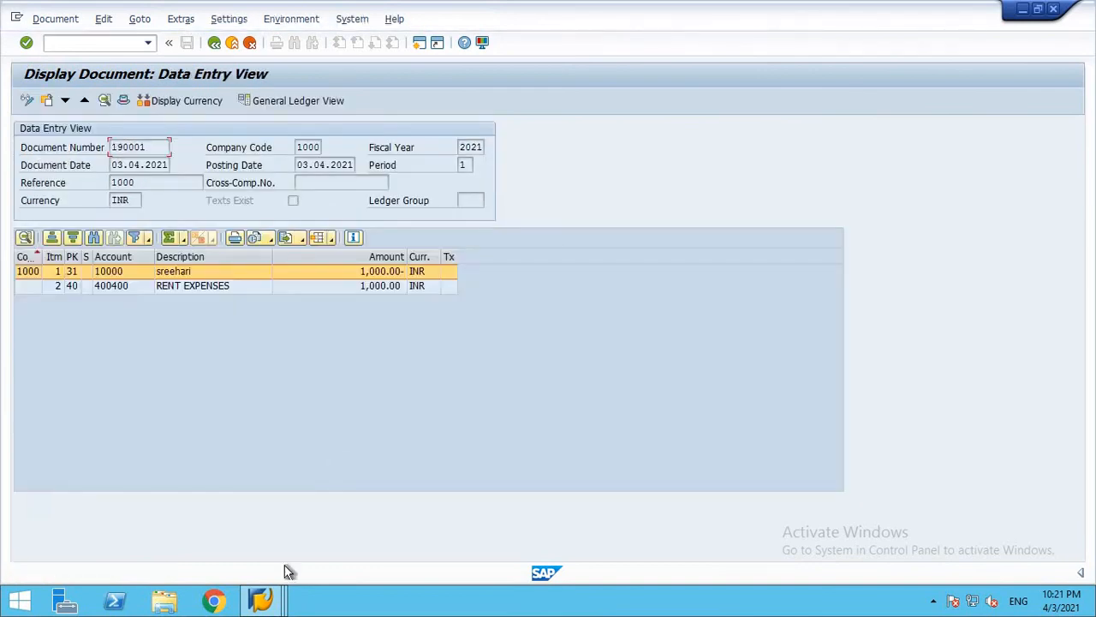
Return to Accounting Editing Options and save the options again with Line item as the item selection target.
mouse_move(261, 599)
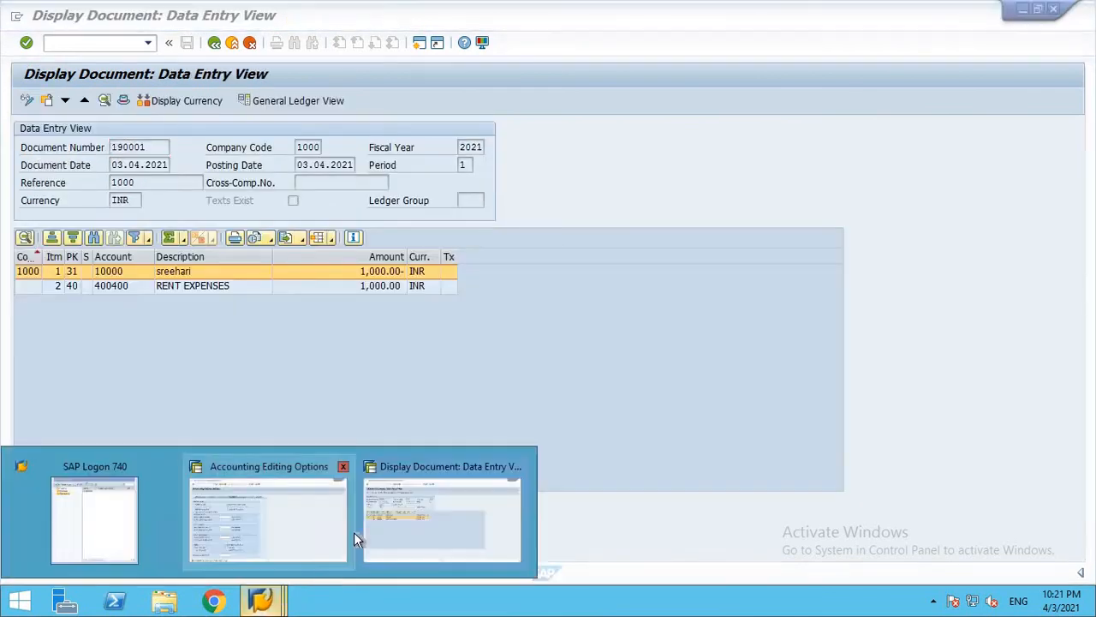
click(347, 527)
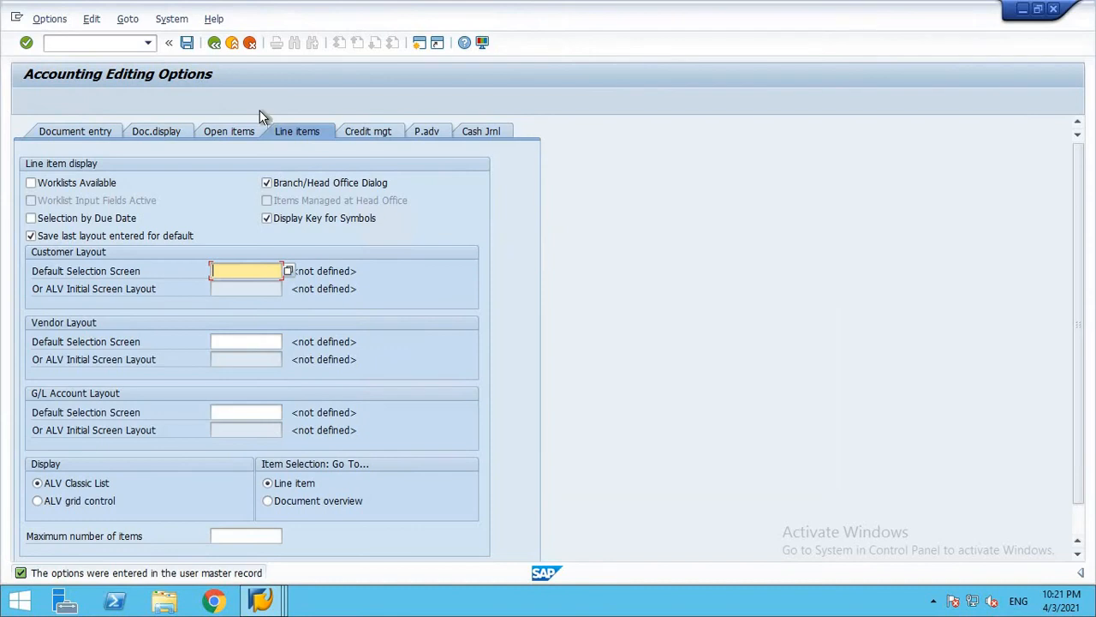
click(187, 43)
Switch to the document session, go back to the vendor list and reopen the line item of document 190001.
mouse_move(261, 599)
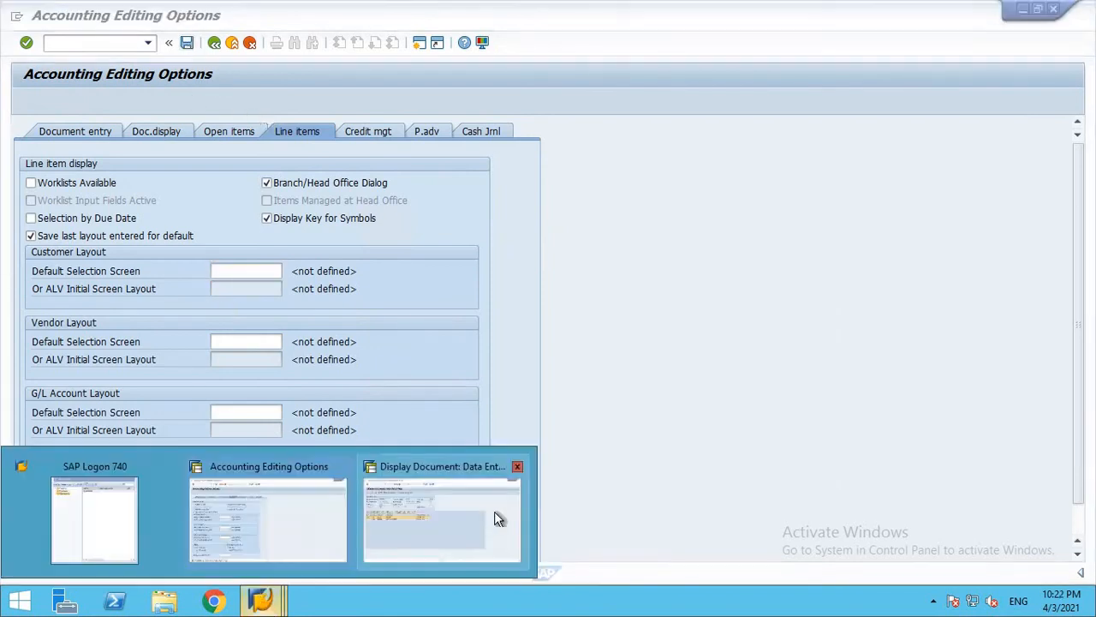
click(496, 516)
click(214, 43)
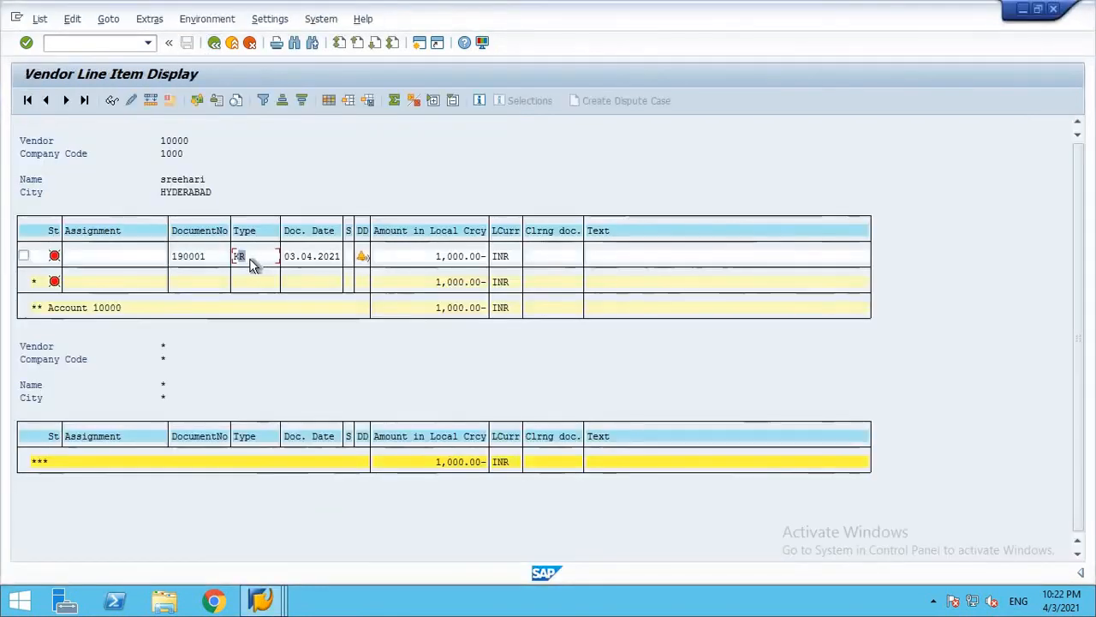
double_click(251, 264)
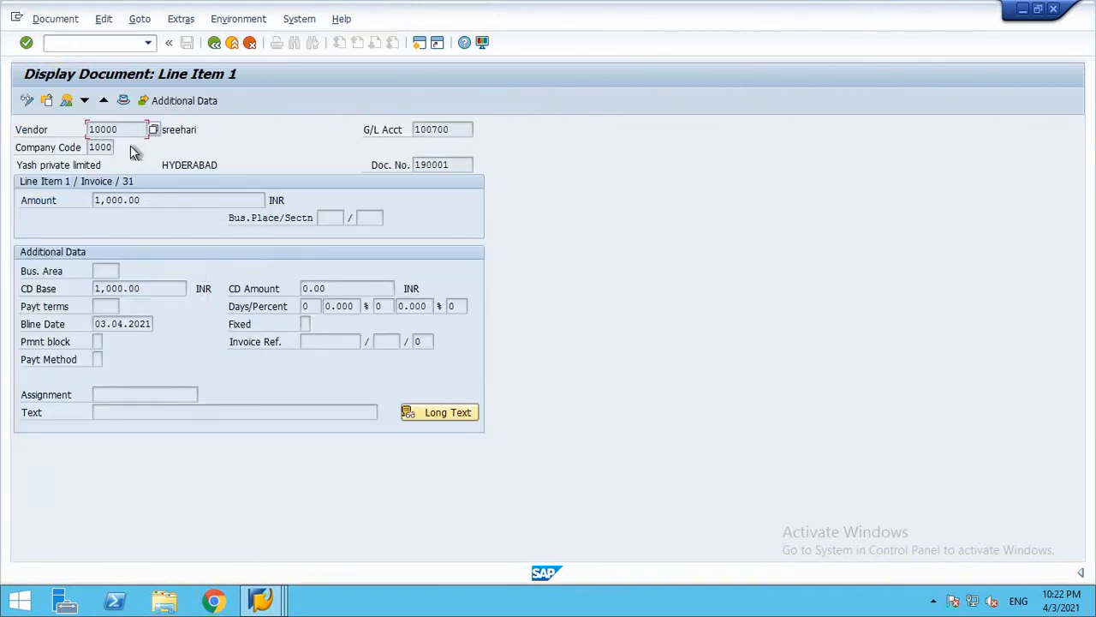
In Accounting Editing Options, change the item selection target to Document overview and save the options.
mouse_move(261, 599)
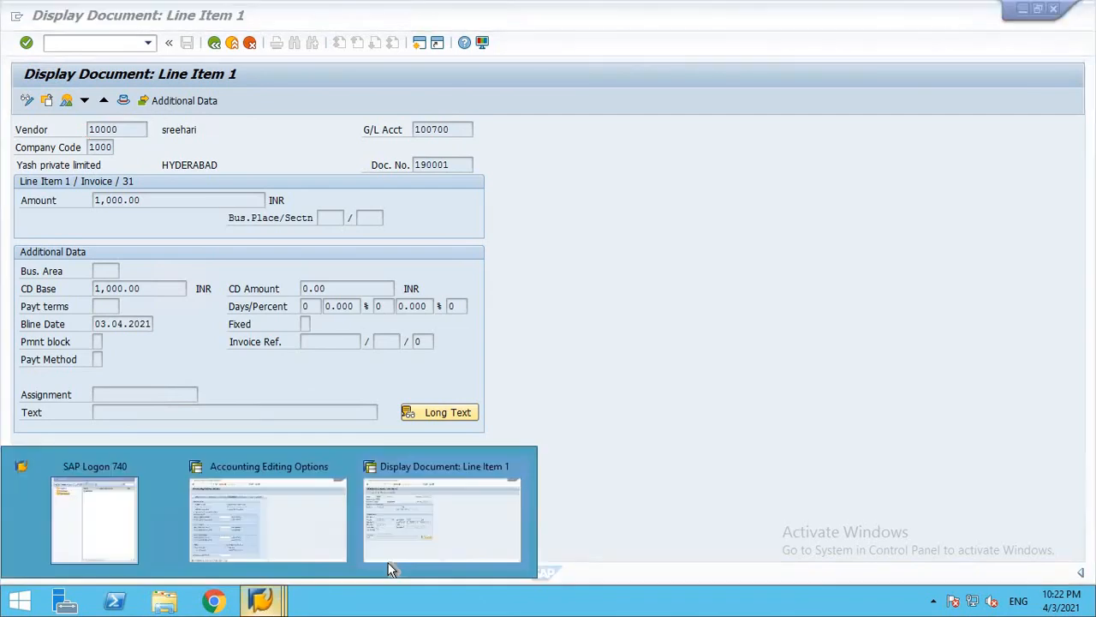
click(334, 532)
click(315, 506)
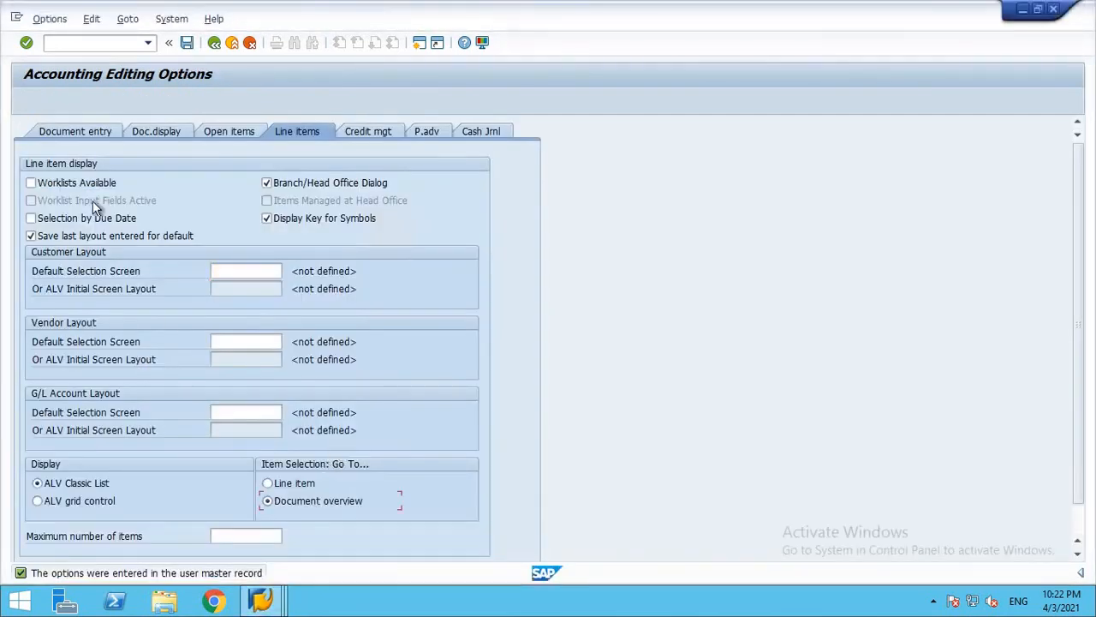
click(186, 42)
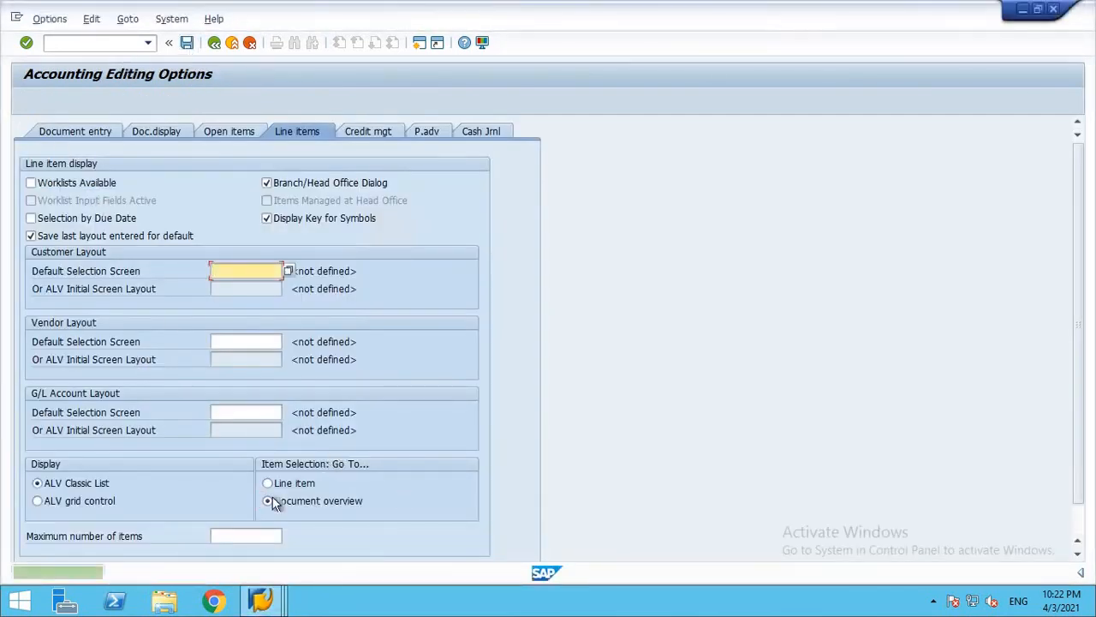
Switch back to the line item session and return to the Vendor Line Item Display selection screen.
mouse_move(261, 599)
click(436, 524)
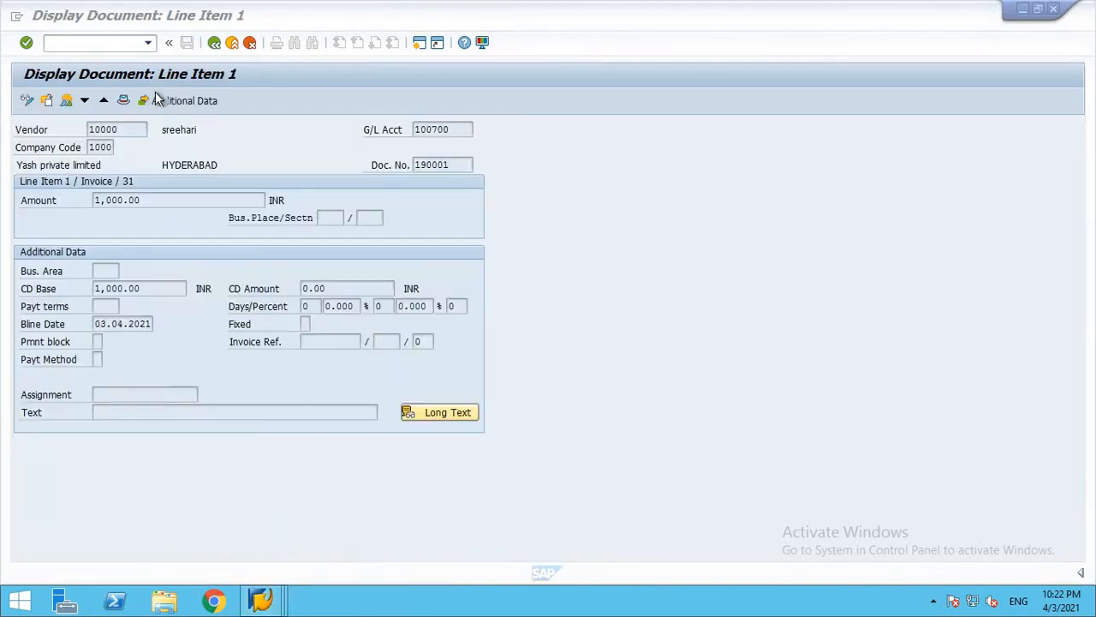
click(206, 46)
click(205, 46)
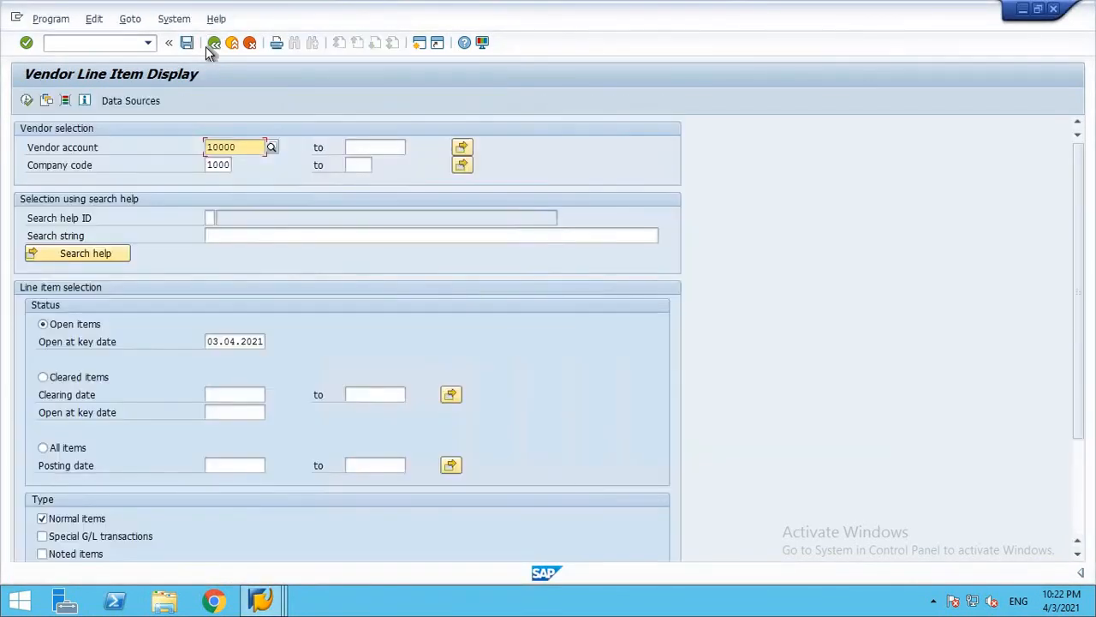
Run the vendor line item list for open items at key date 03.04.2021 and open document 190001 from it.
click(28, 101)
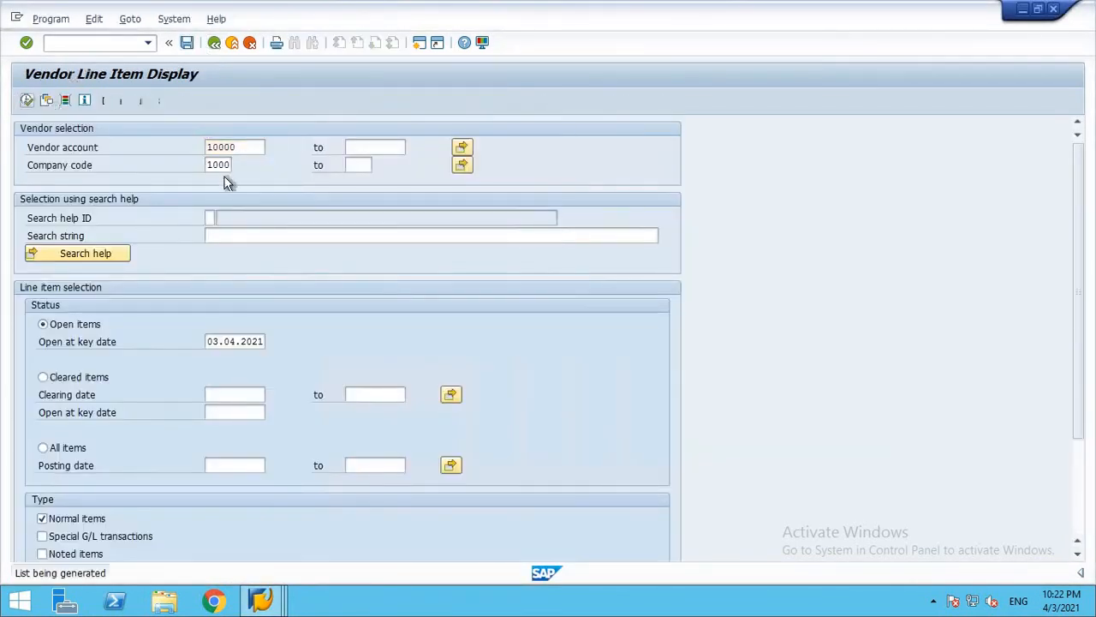
double_click(254, 261)
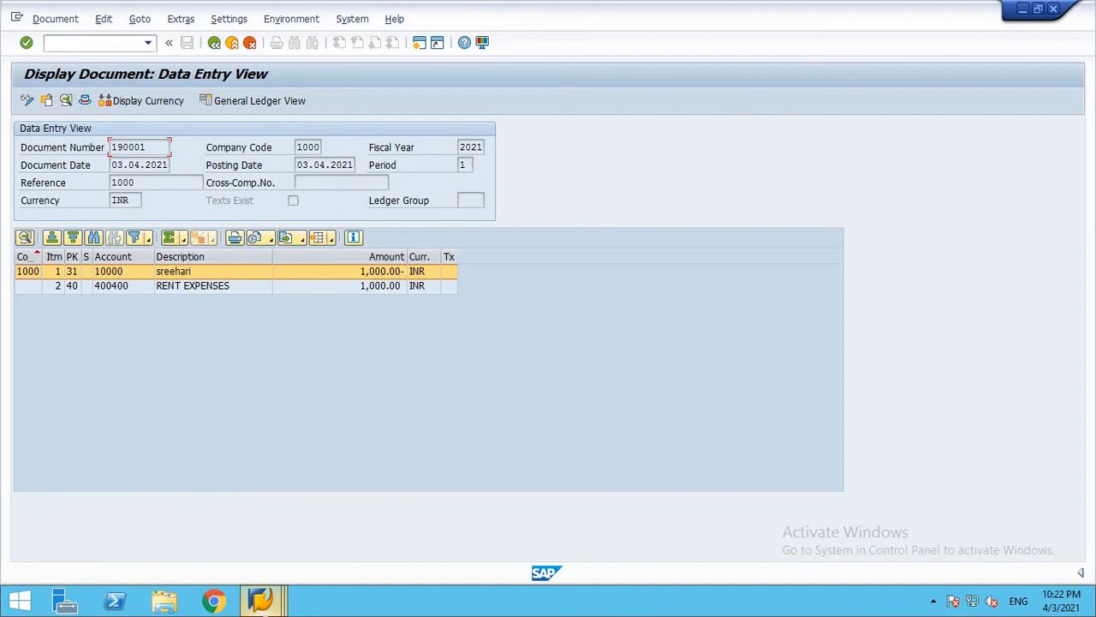
Switch to Accounting Editing Options and check the item selection target on the line item settings.
click(262, 602)
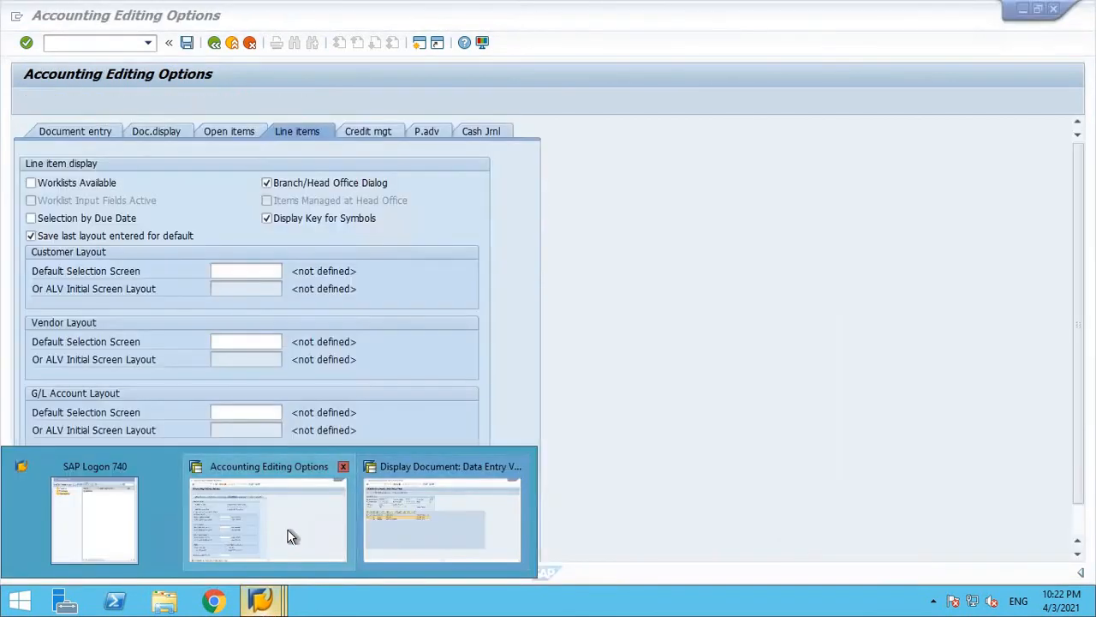
click(287, 535)
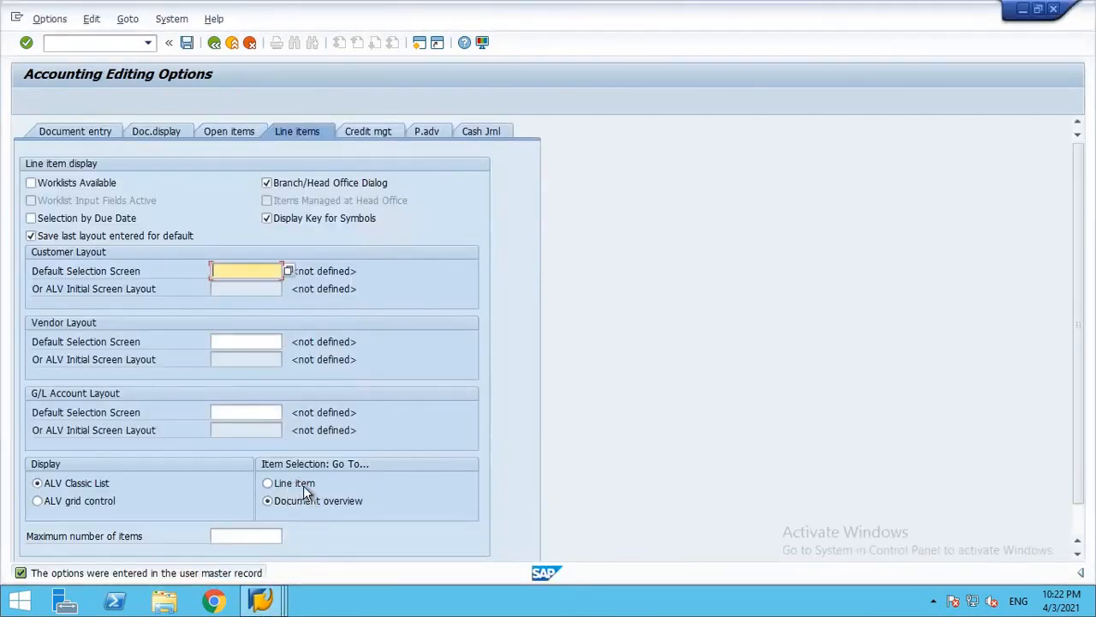
click(300, 485)
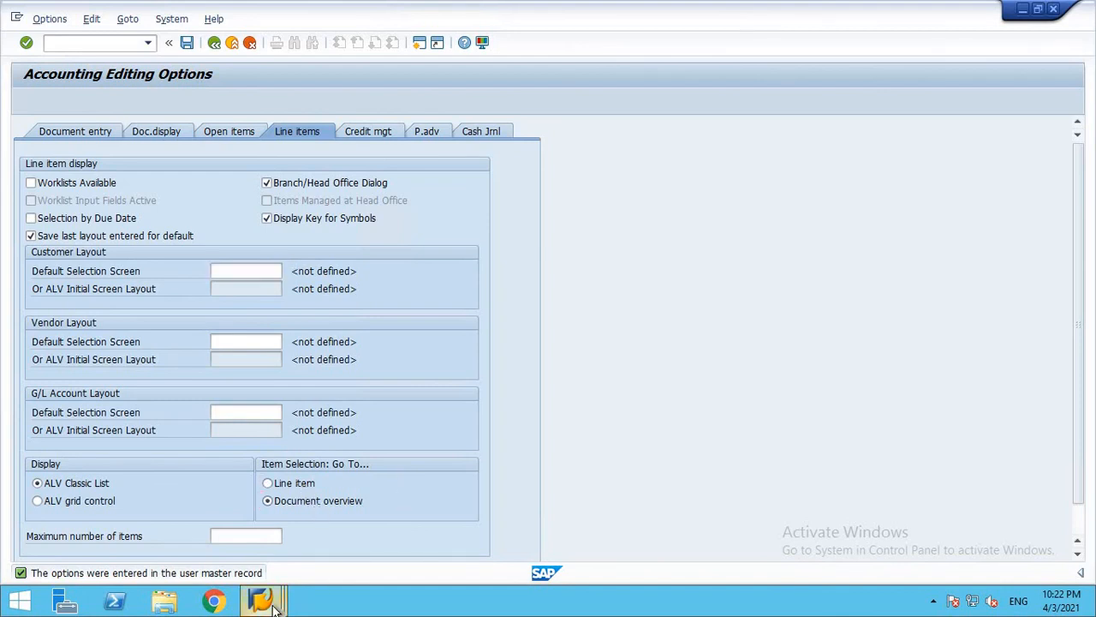
Switch back to the overview of document 190001 and open its vendor line item, going back once to reopen it.
mouse_move(267, 601)
click(410, 544)
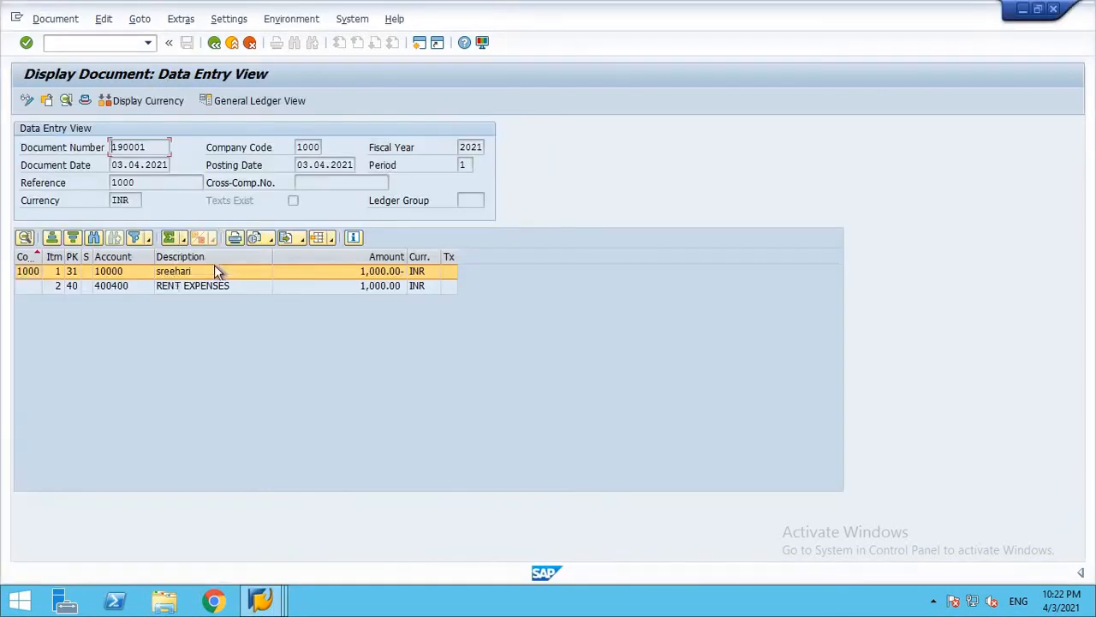
double_click(232, 271)
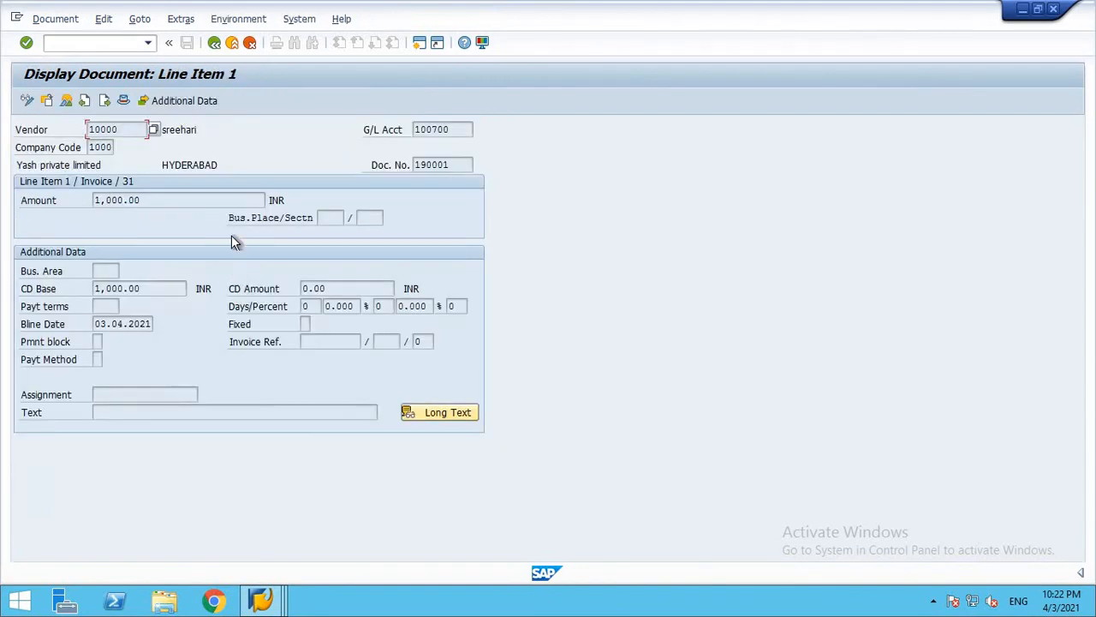
click(214, 43)
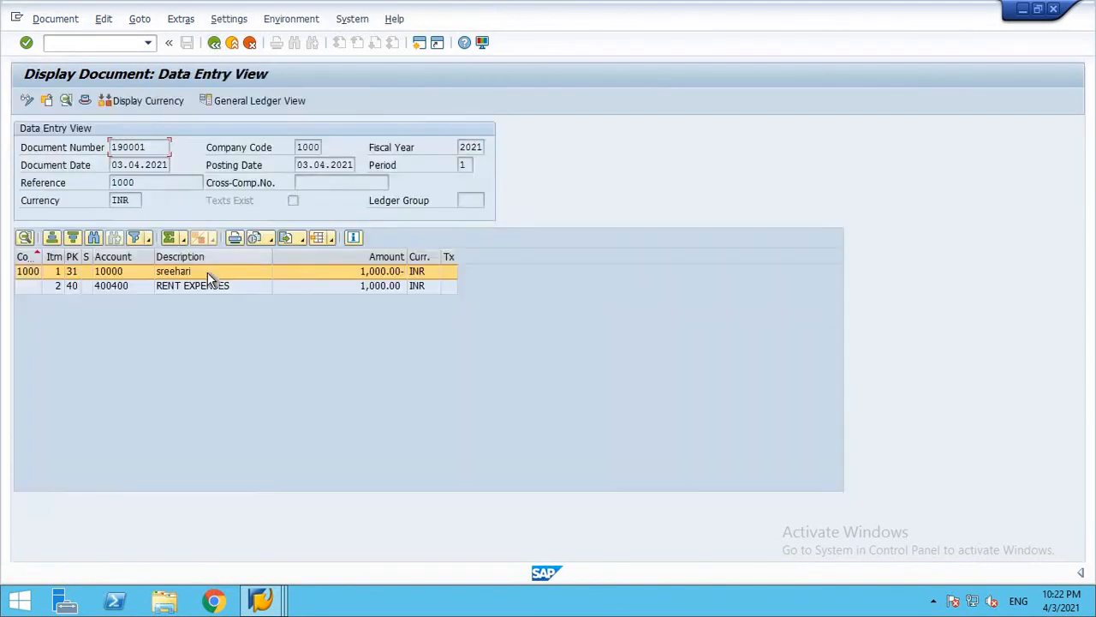
double_click(243, 275)
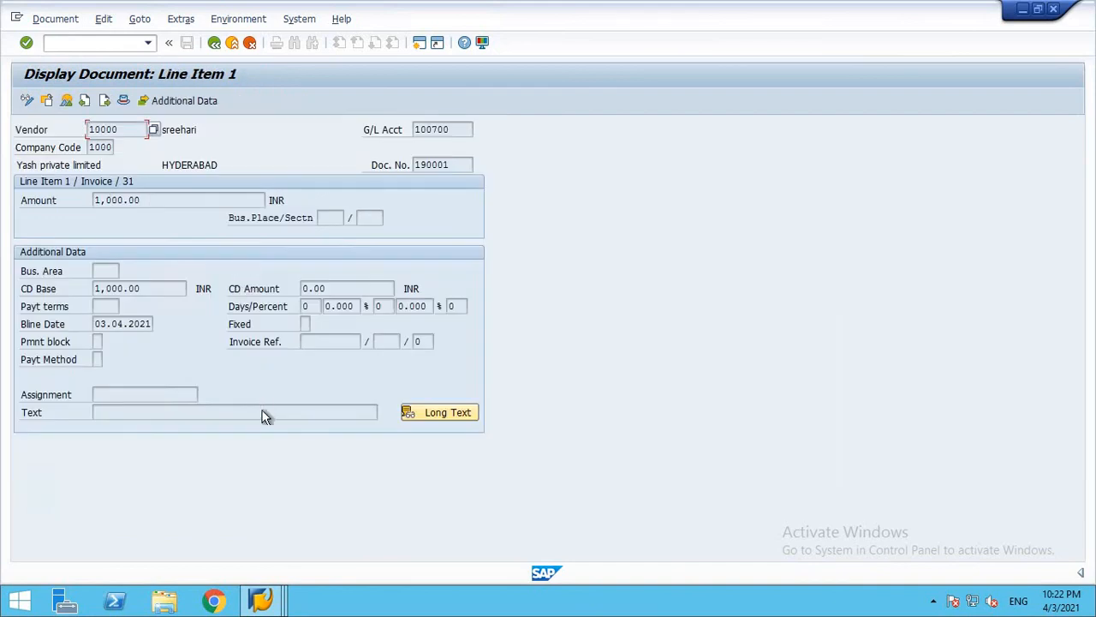
In Accounting Editing Options, set the item selection target to Line item and save the options.
mouse_move(300, 580)
click(322, 546)
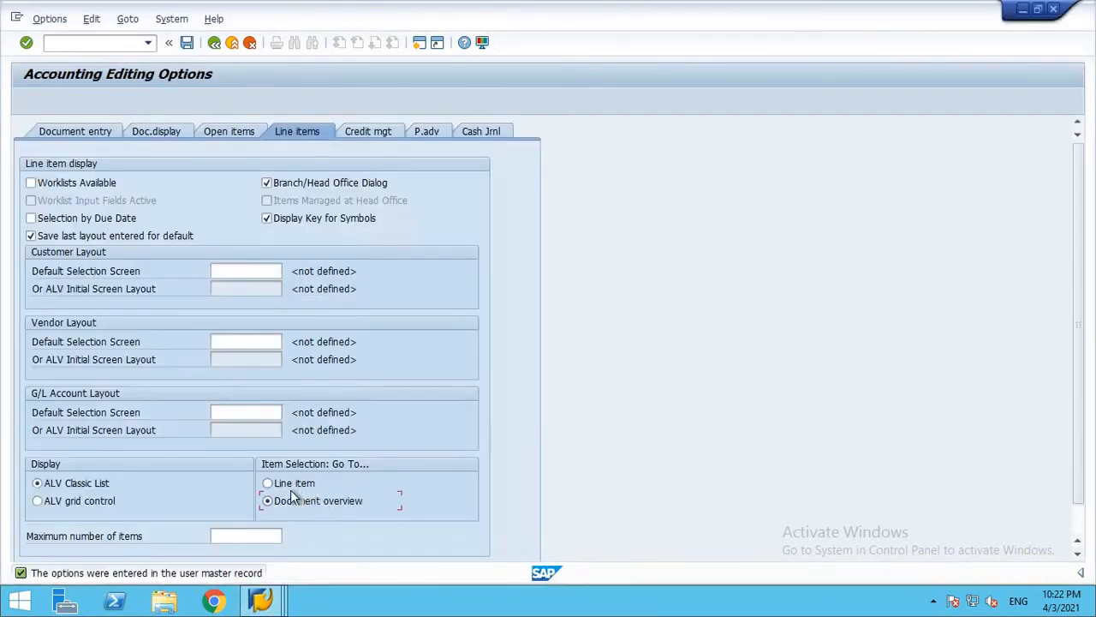
click(294, 483)
click(189, 42)
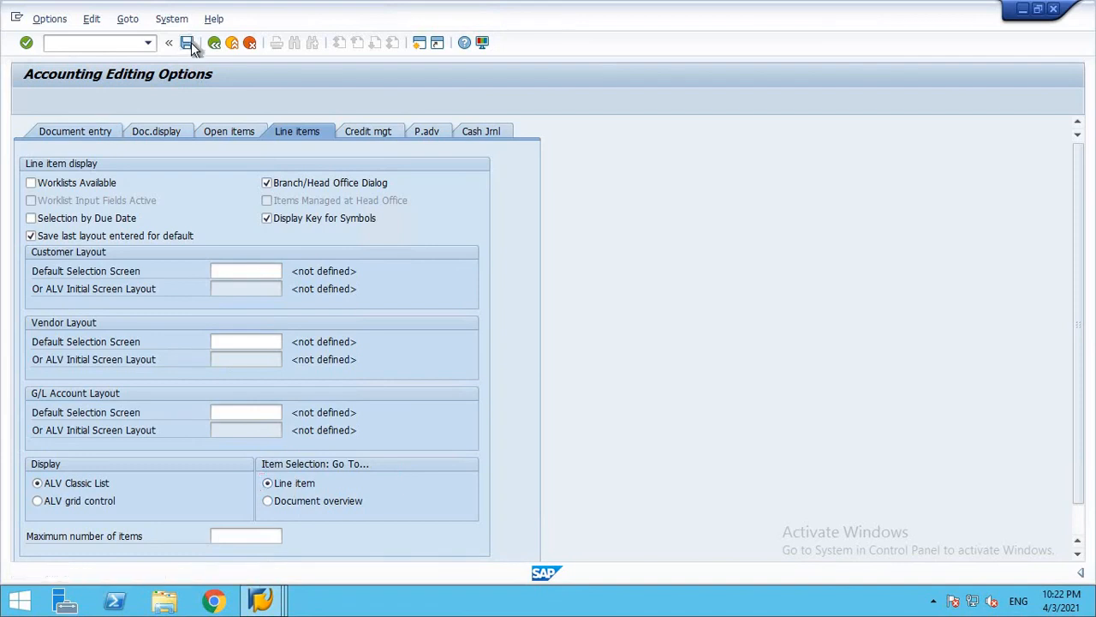
In the document session, rerun the vendor line item list, open the item of document 190001 and call up its document overview.
mouse_move(257, 604)
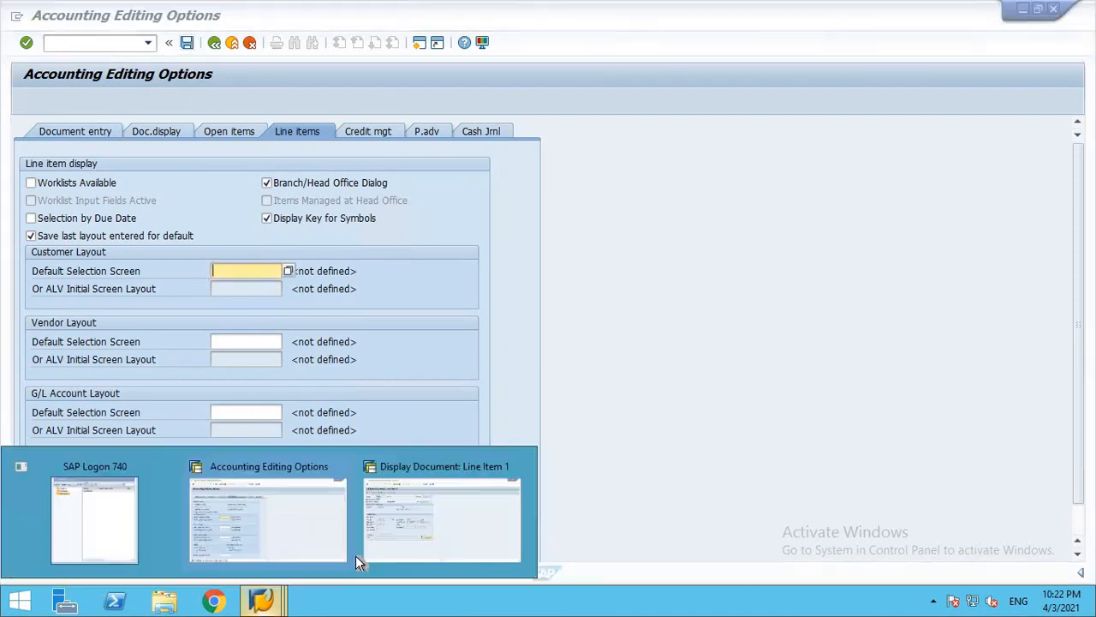
click(429, 543)
click(217, 45)
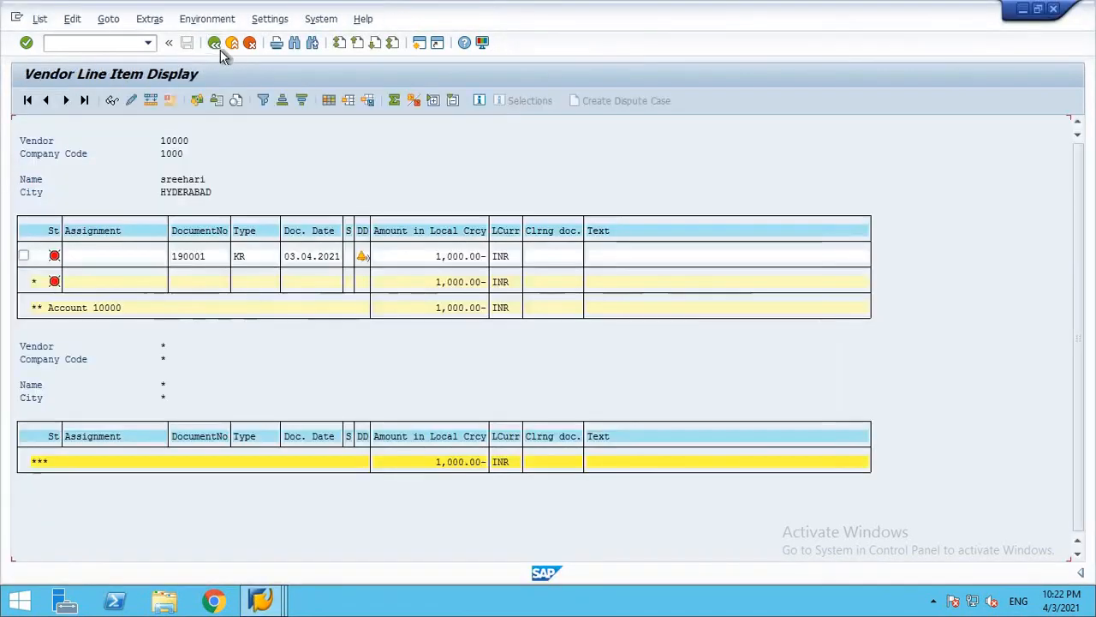
click(220, 50)
click(26, 100)
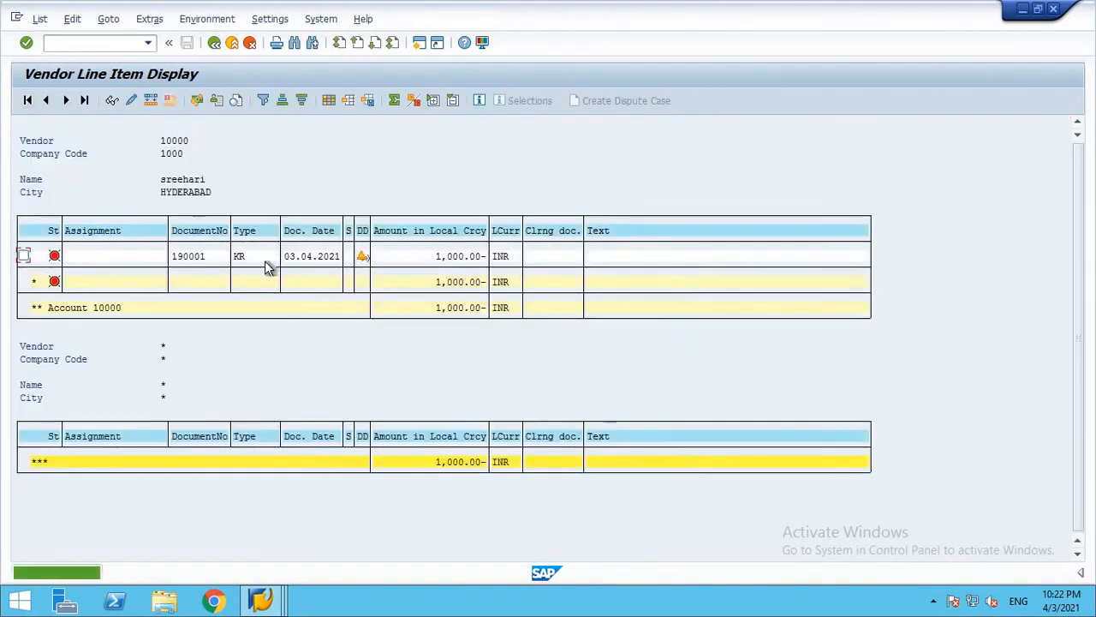
double_click(264, 260)
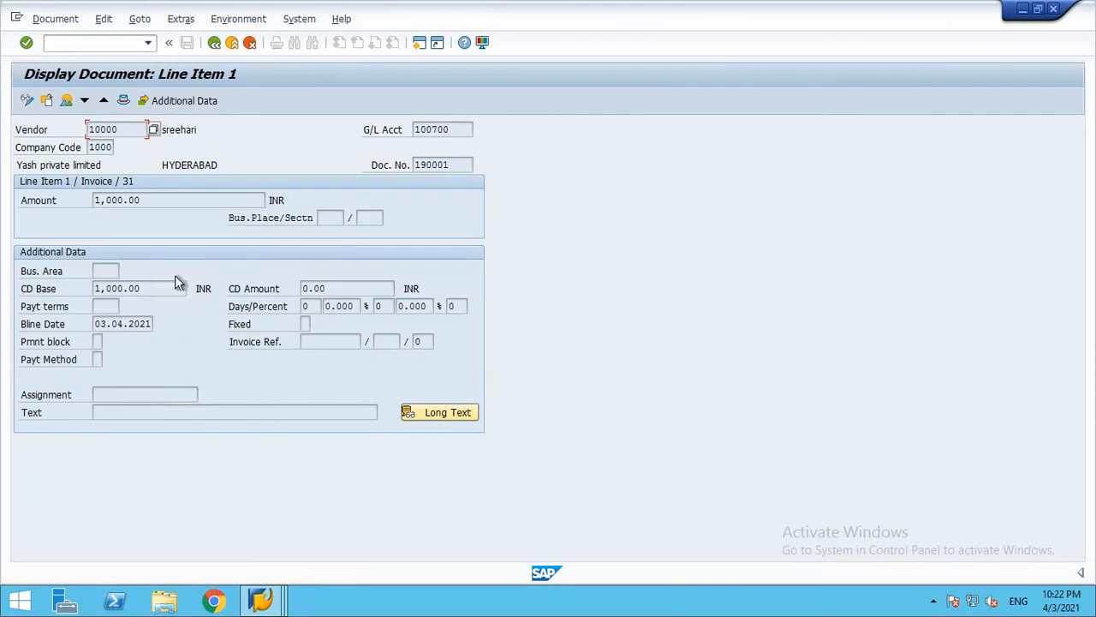
click(67, 101)
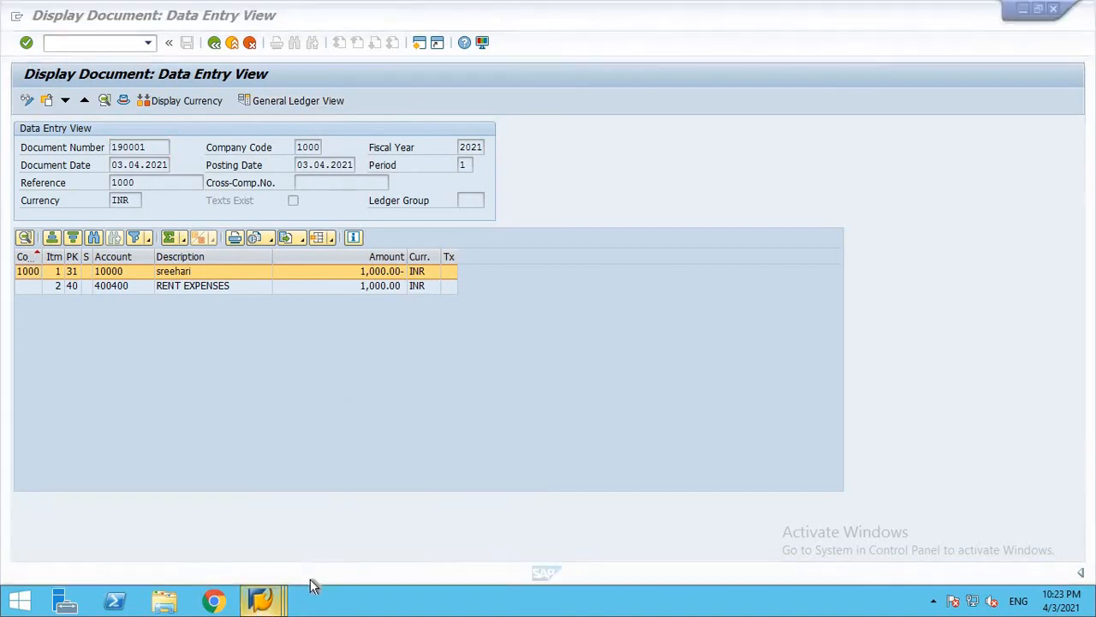
Switch to Accounting Editing Options and review the document entry settings and the document display settings.
click(261, 600)
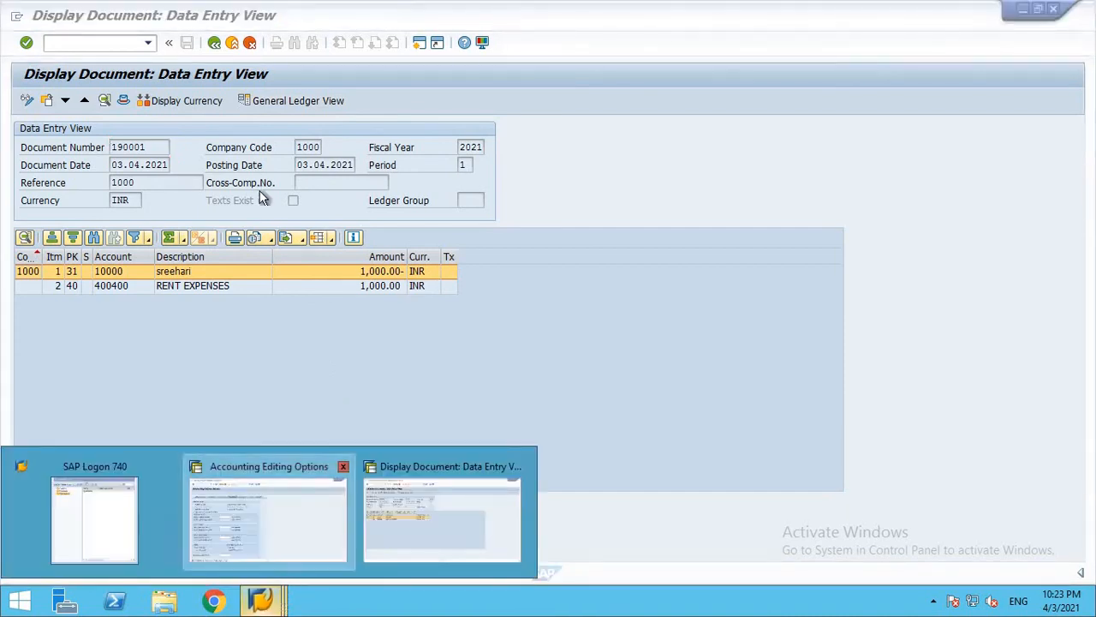
click(282, 557)
click(75, 131)
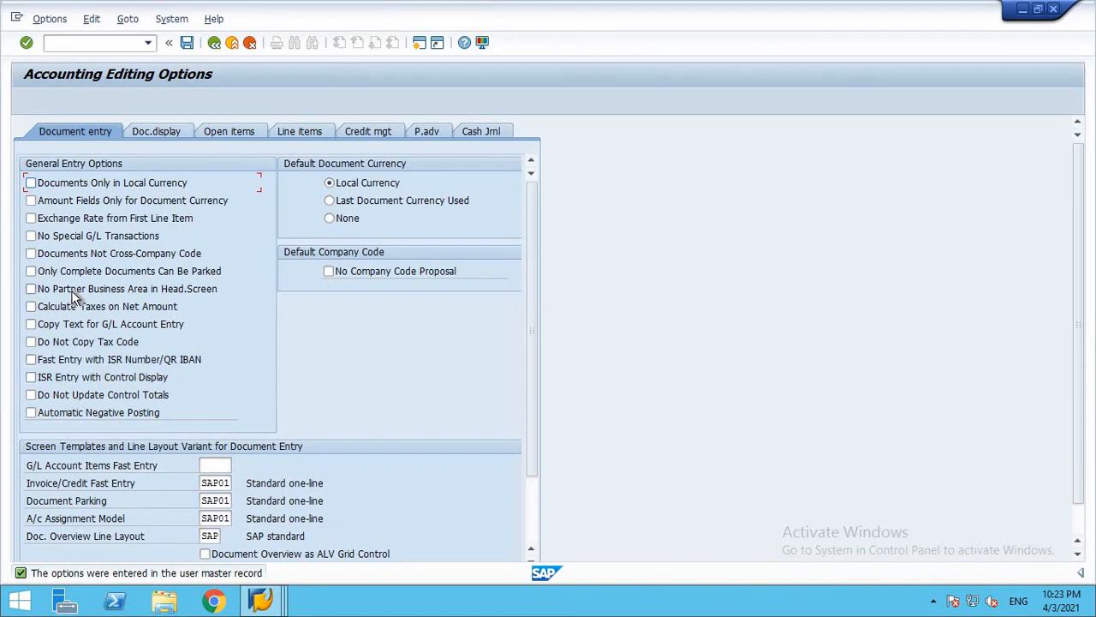
click(165, 131)
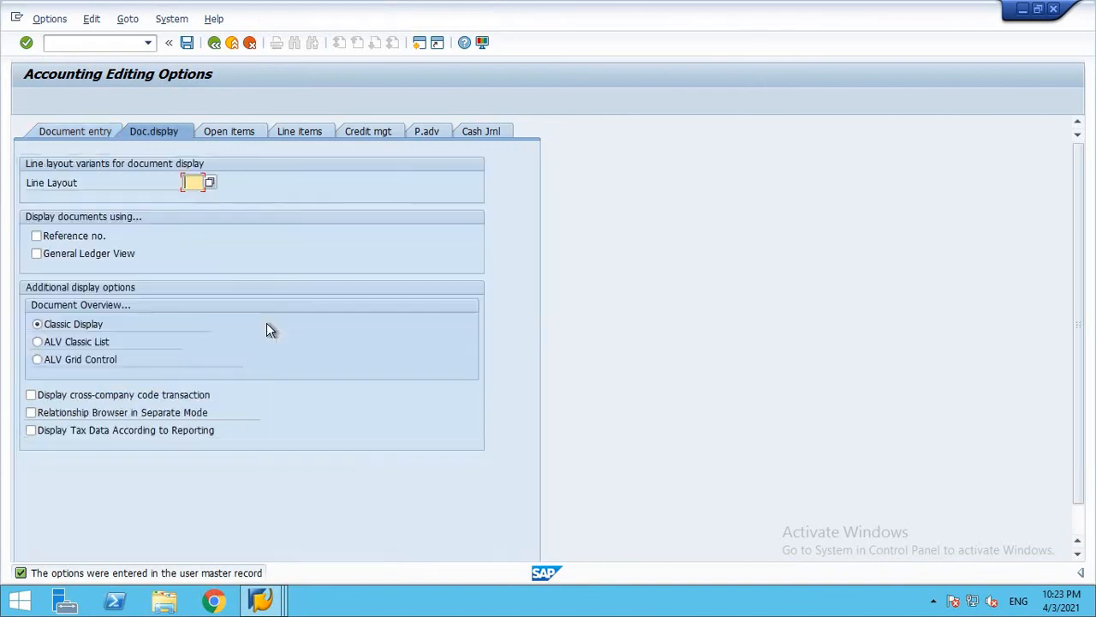